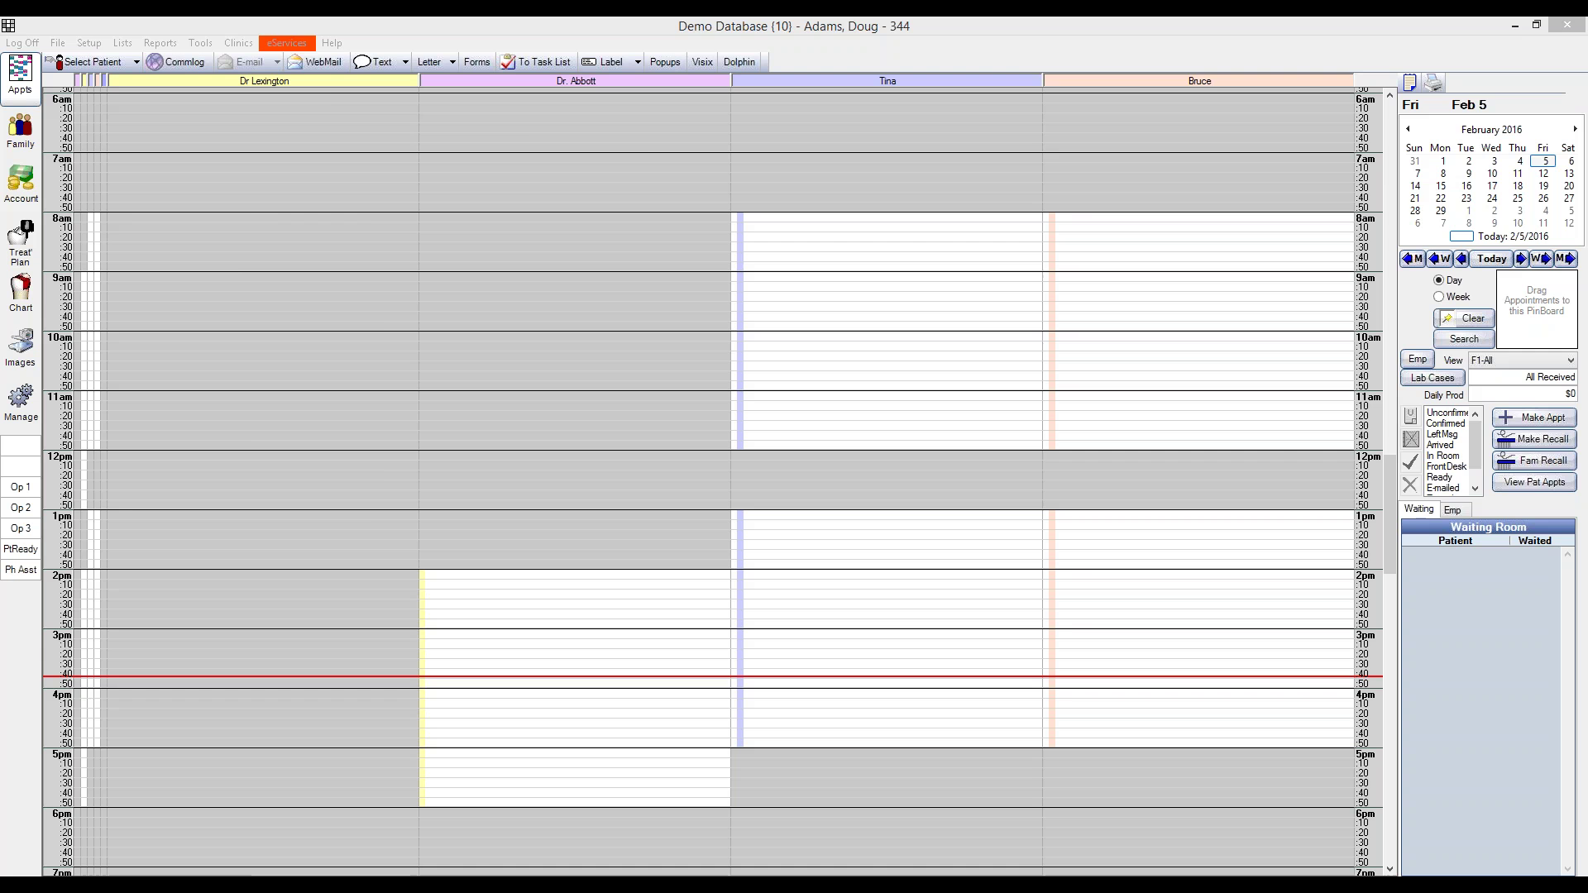
pyautogui.click(21, 133)
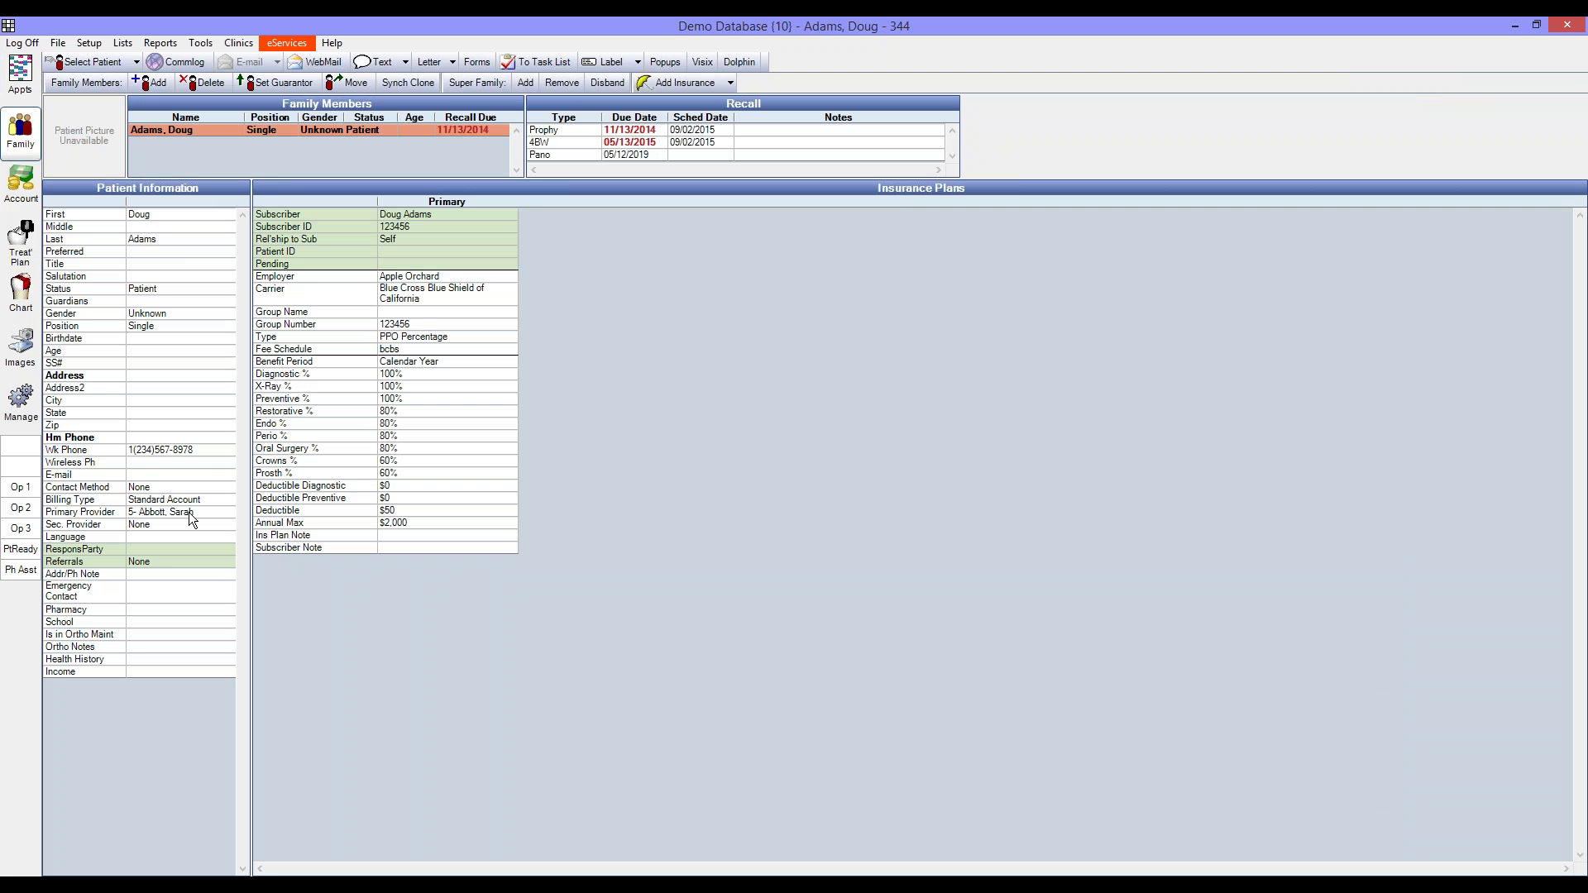
pyautogui.doubleClick(216, 410)
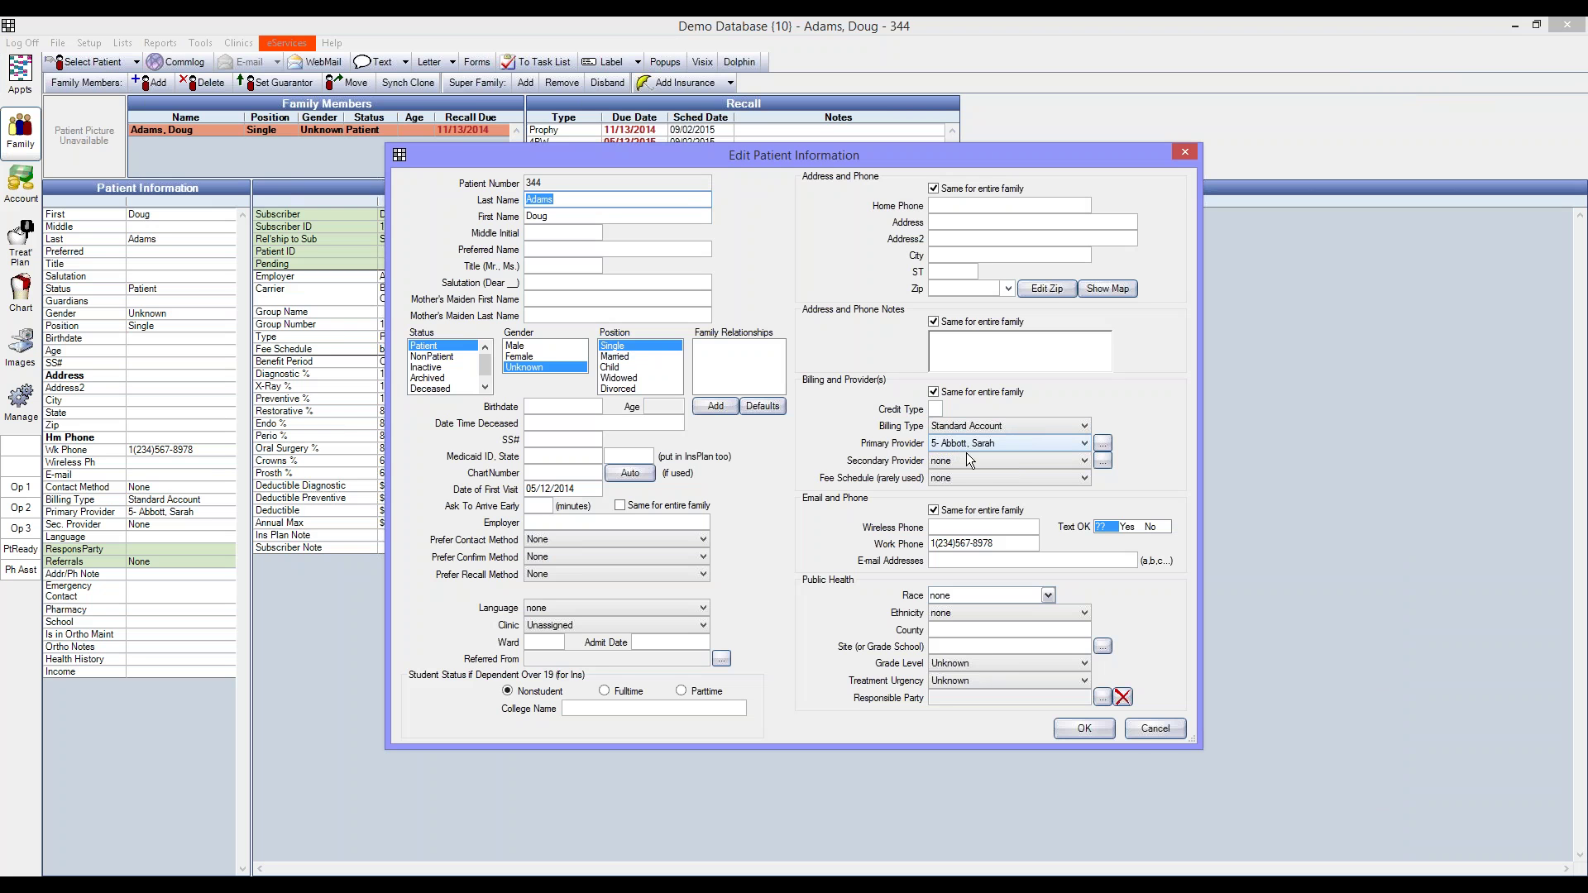
pyautogui.click(1107, 734)
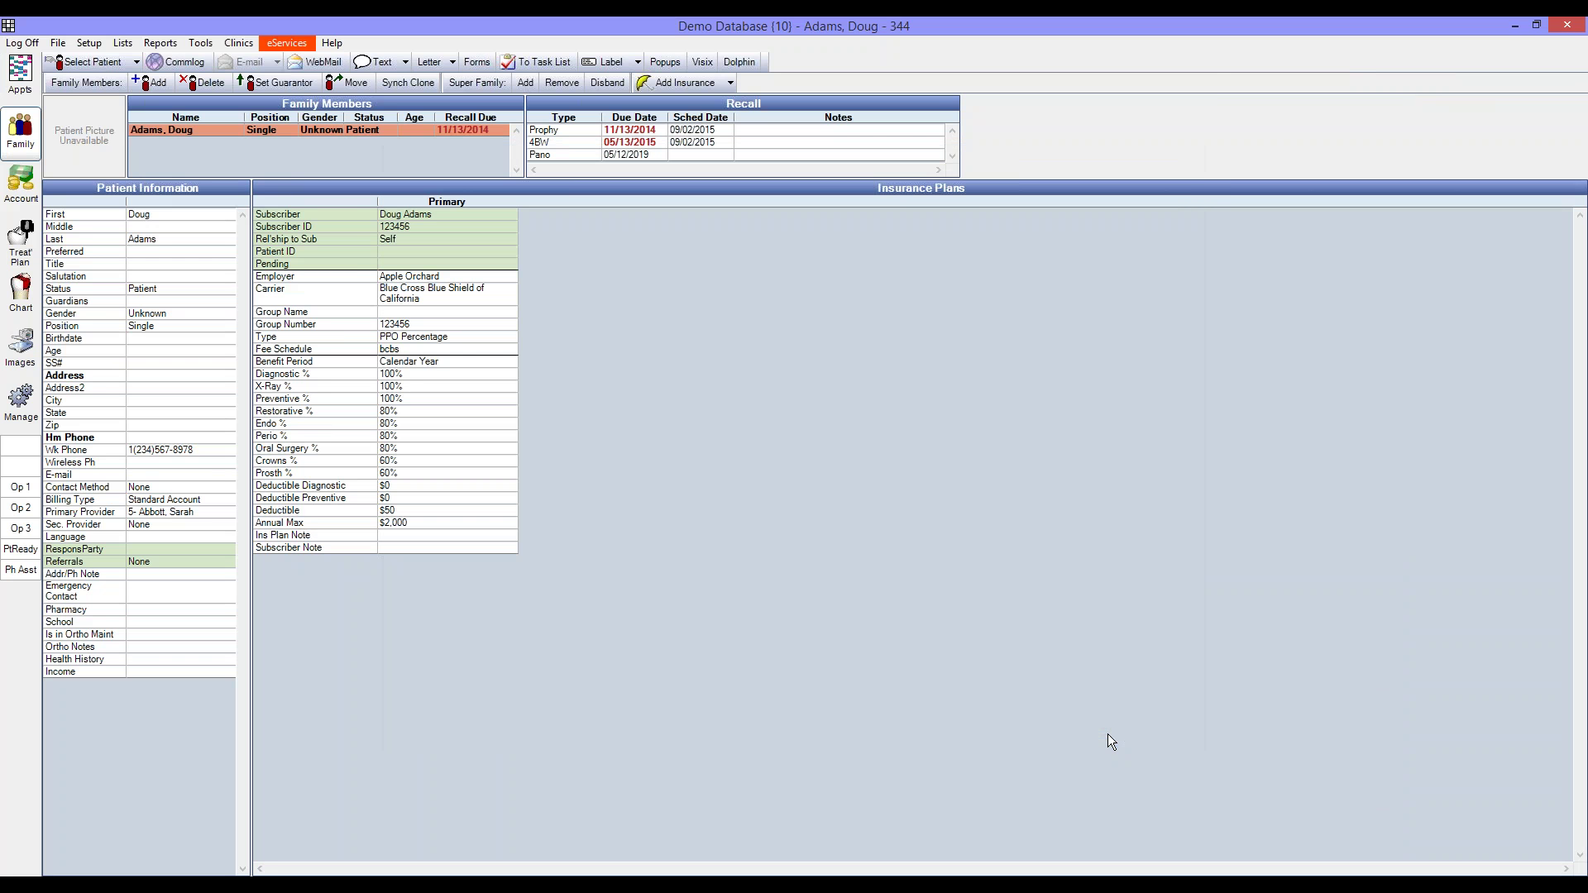
pyautogui.click(124, 43)
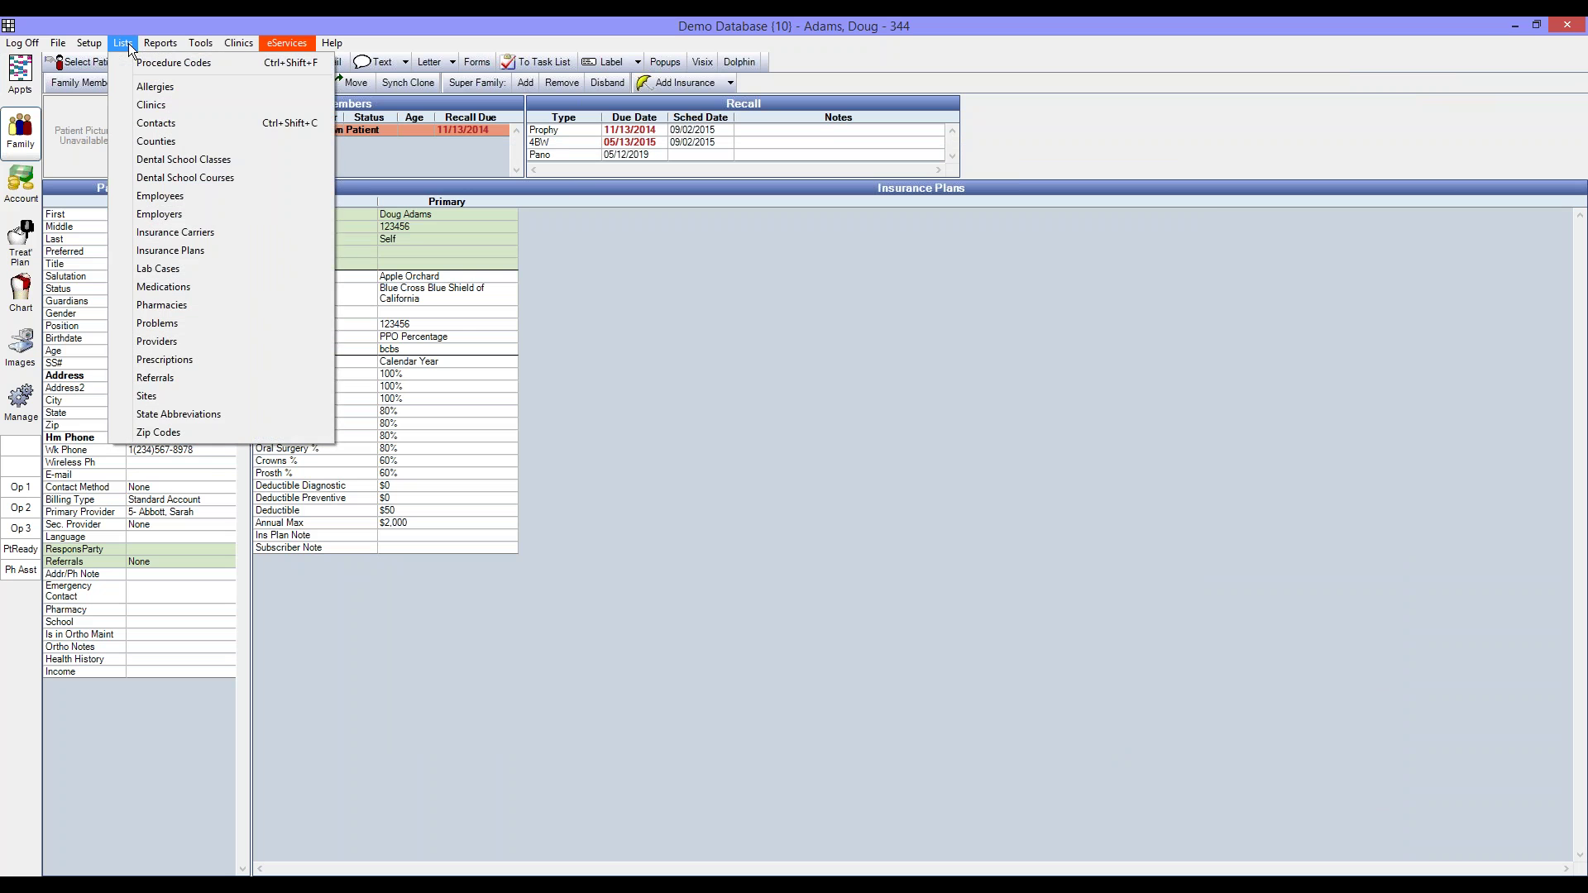
pyautogui.click(202, 343)
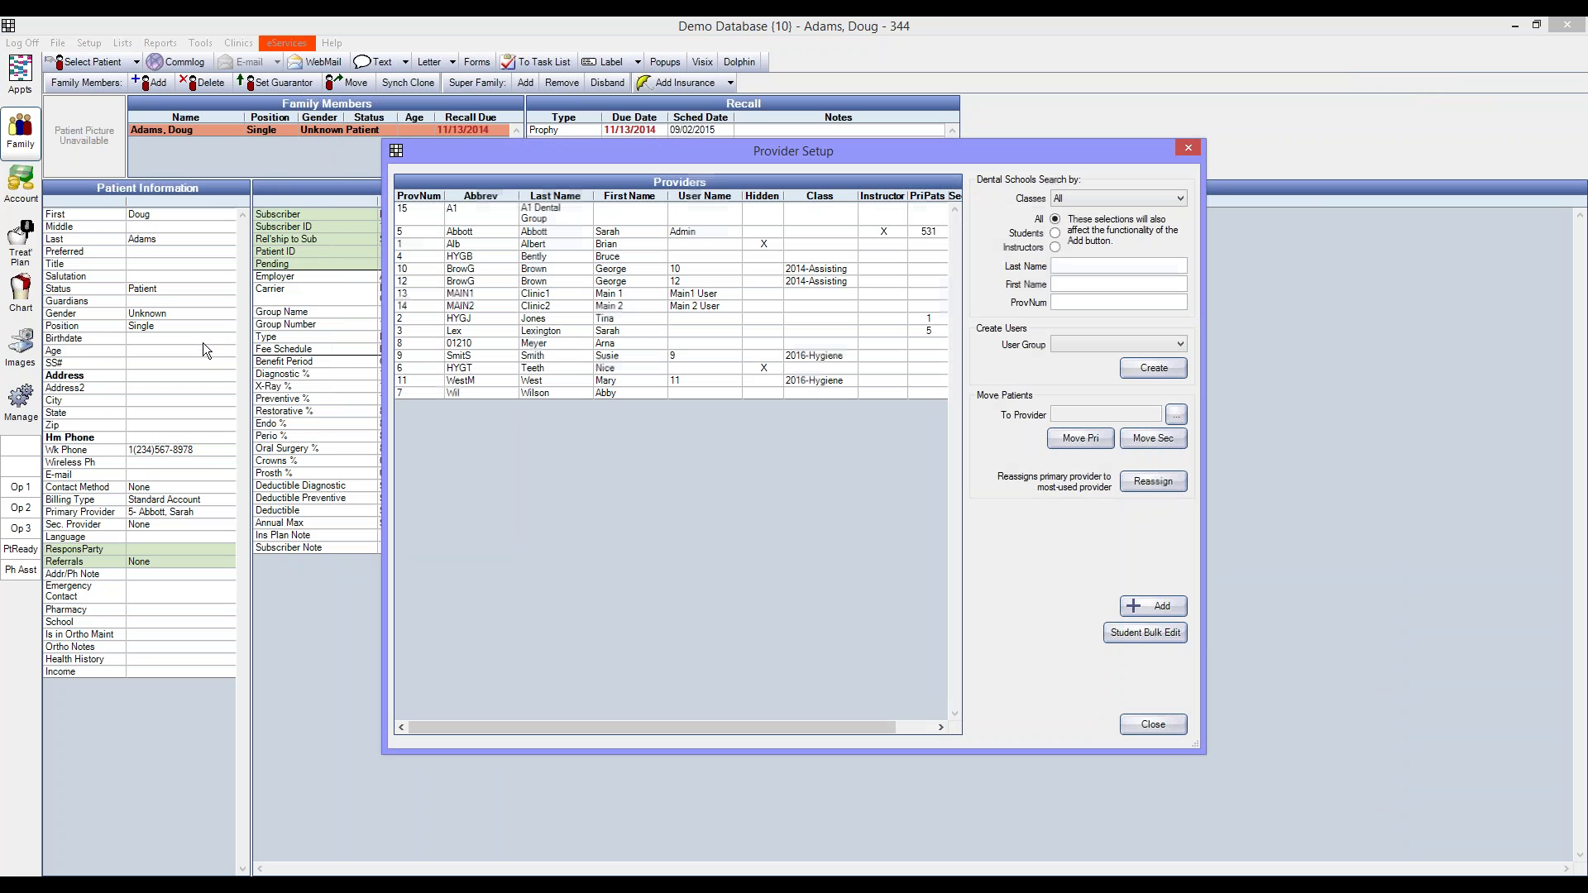
pyautogui.doubleClick(432, 232)
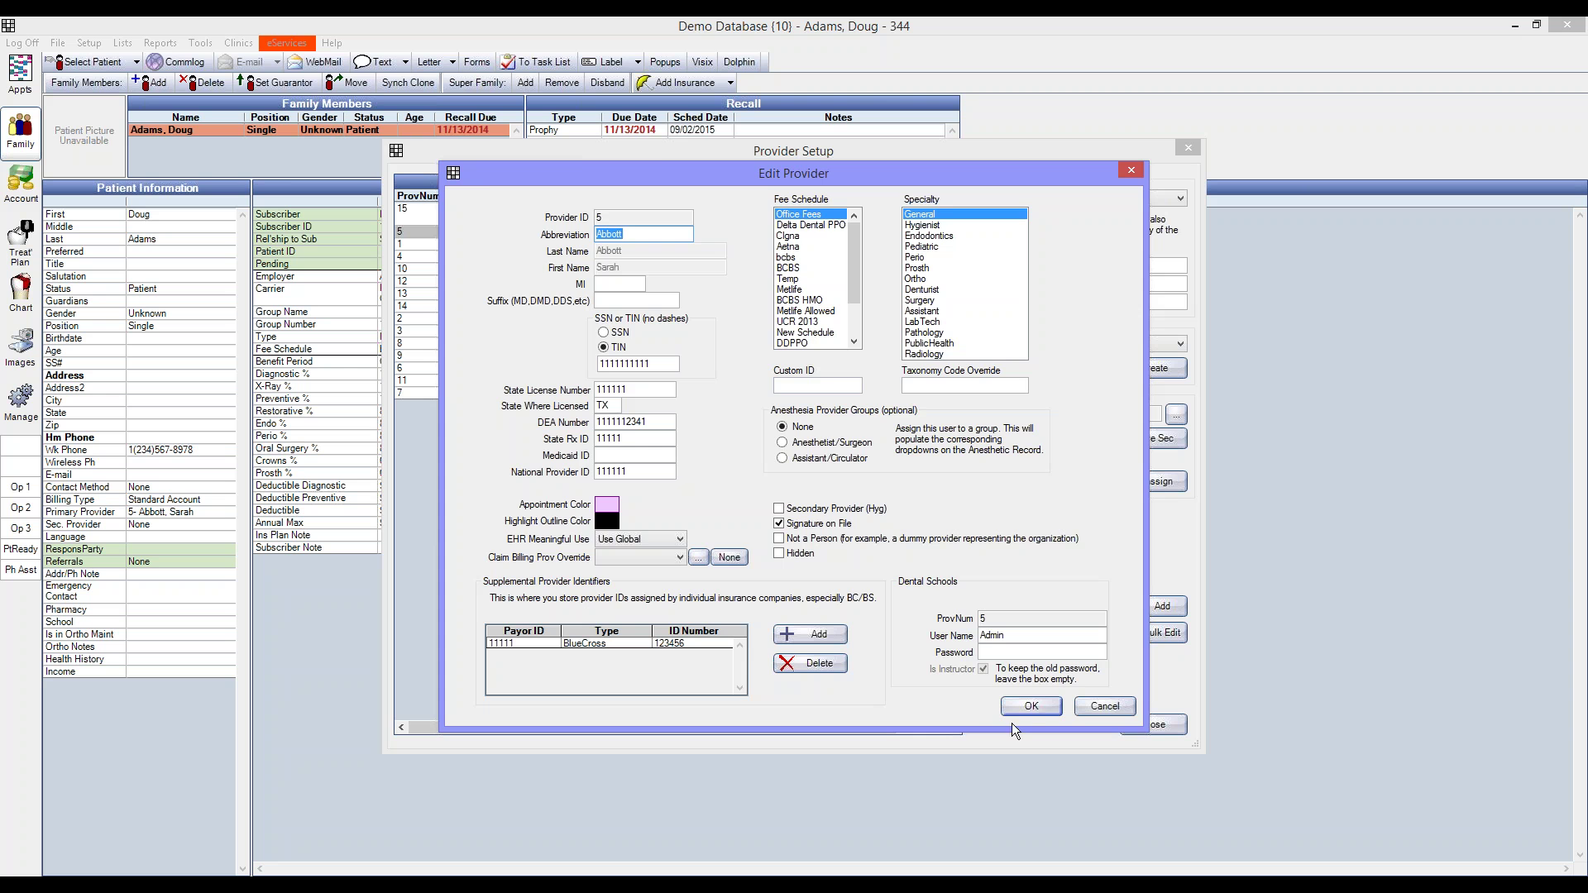
pyautogui.click(1029, 708)
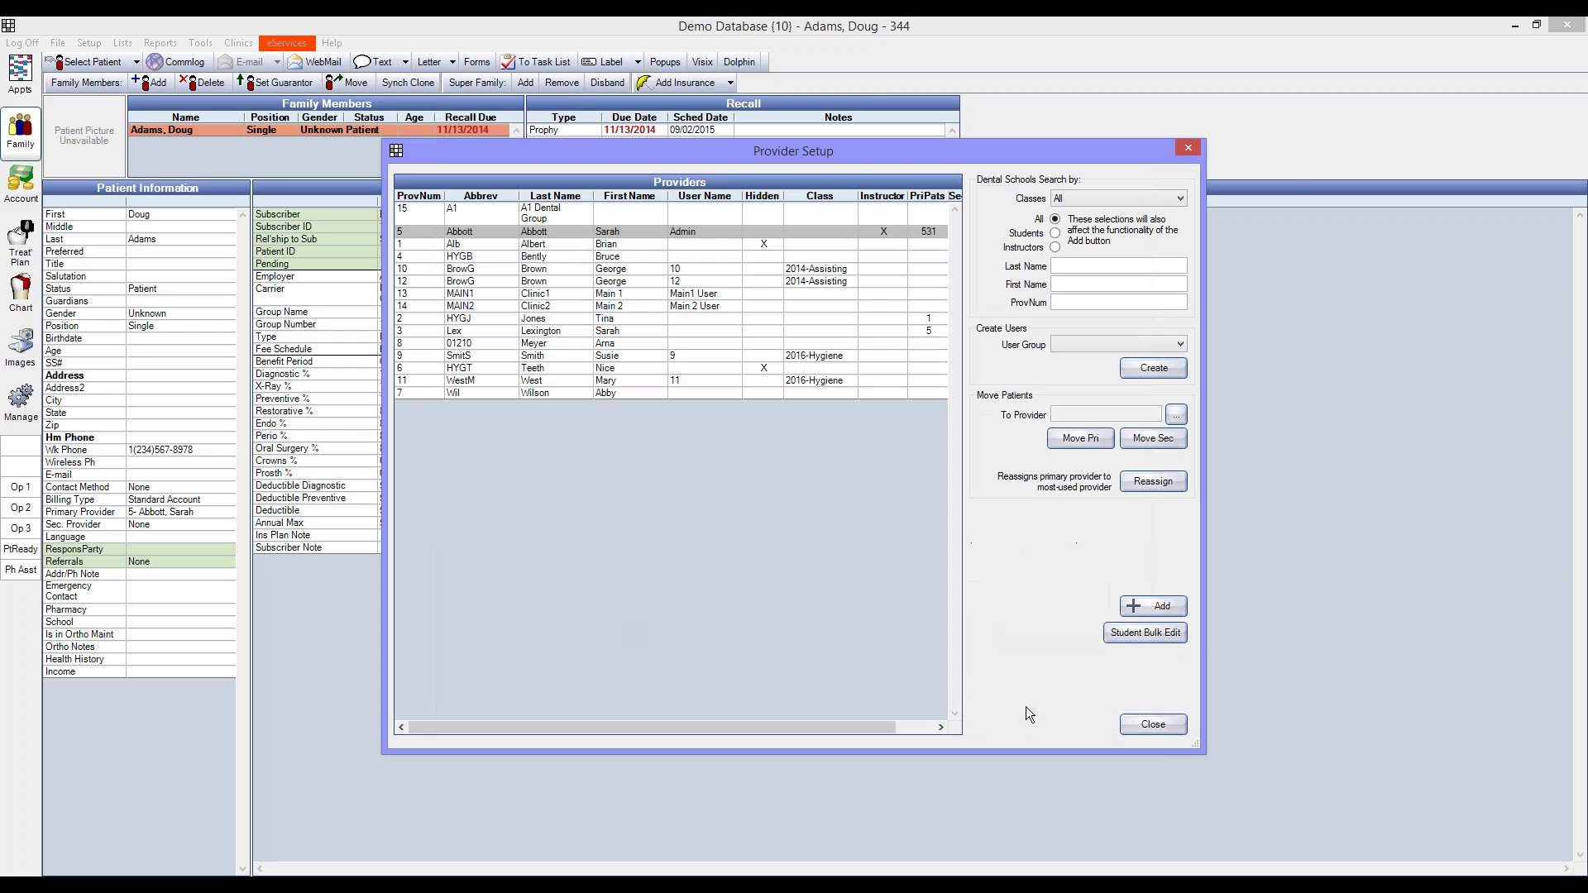
pyautogui.click(1153, 725)
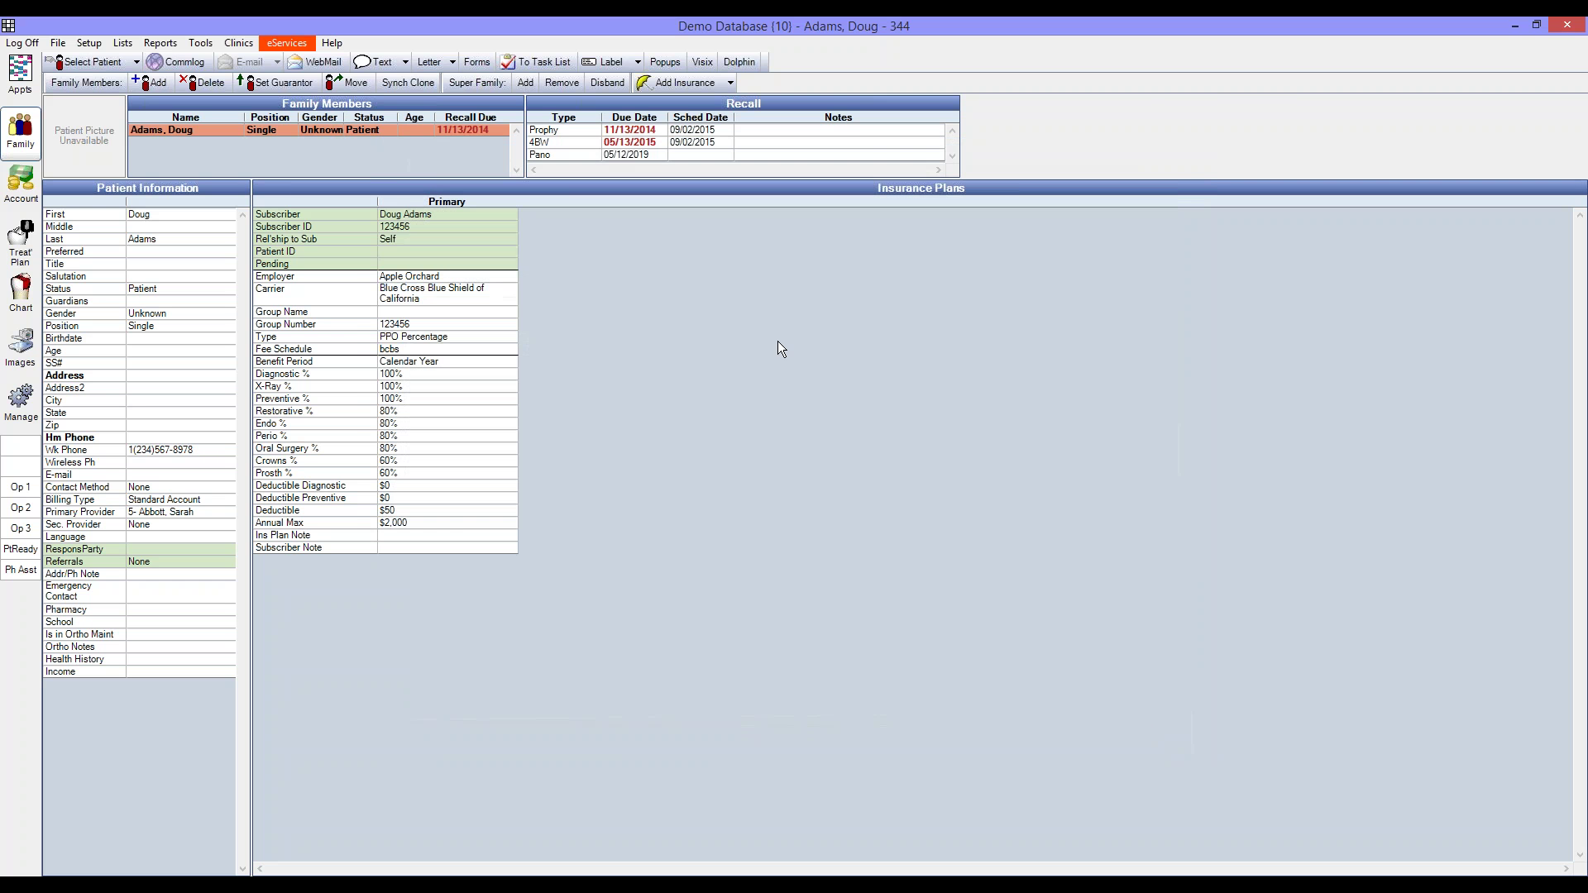
pyautogui.doubleClick(435, 465)
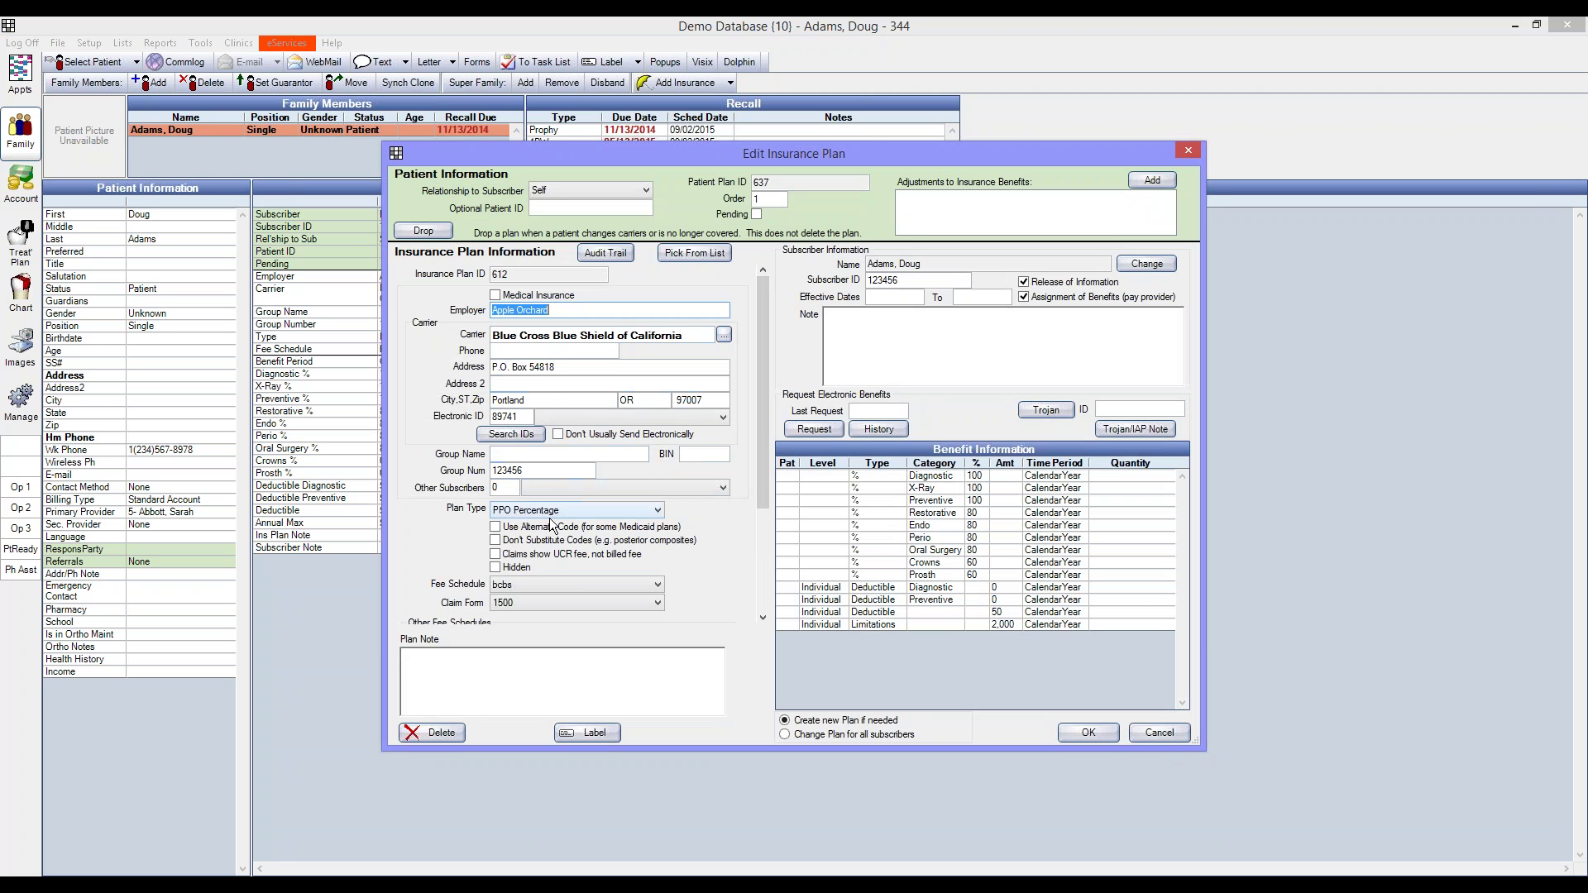
pyautogui.moveTo(767, 435); pyautogui.dragTo(765, 461)
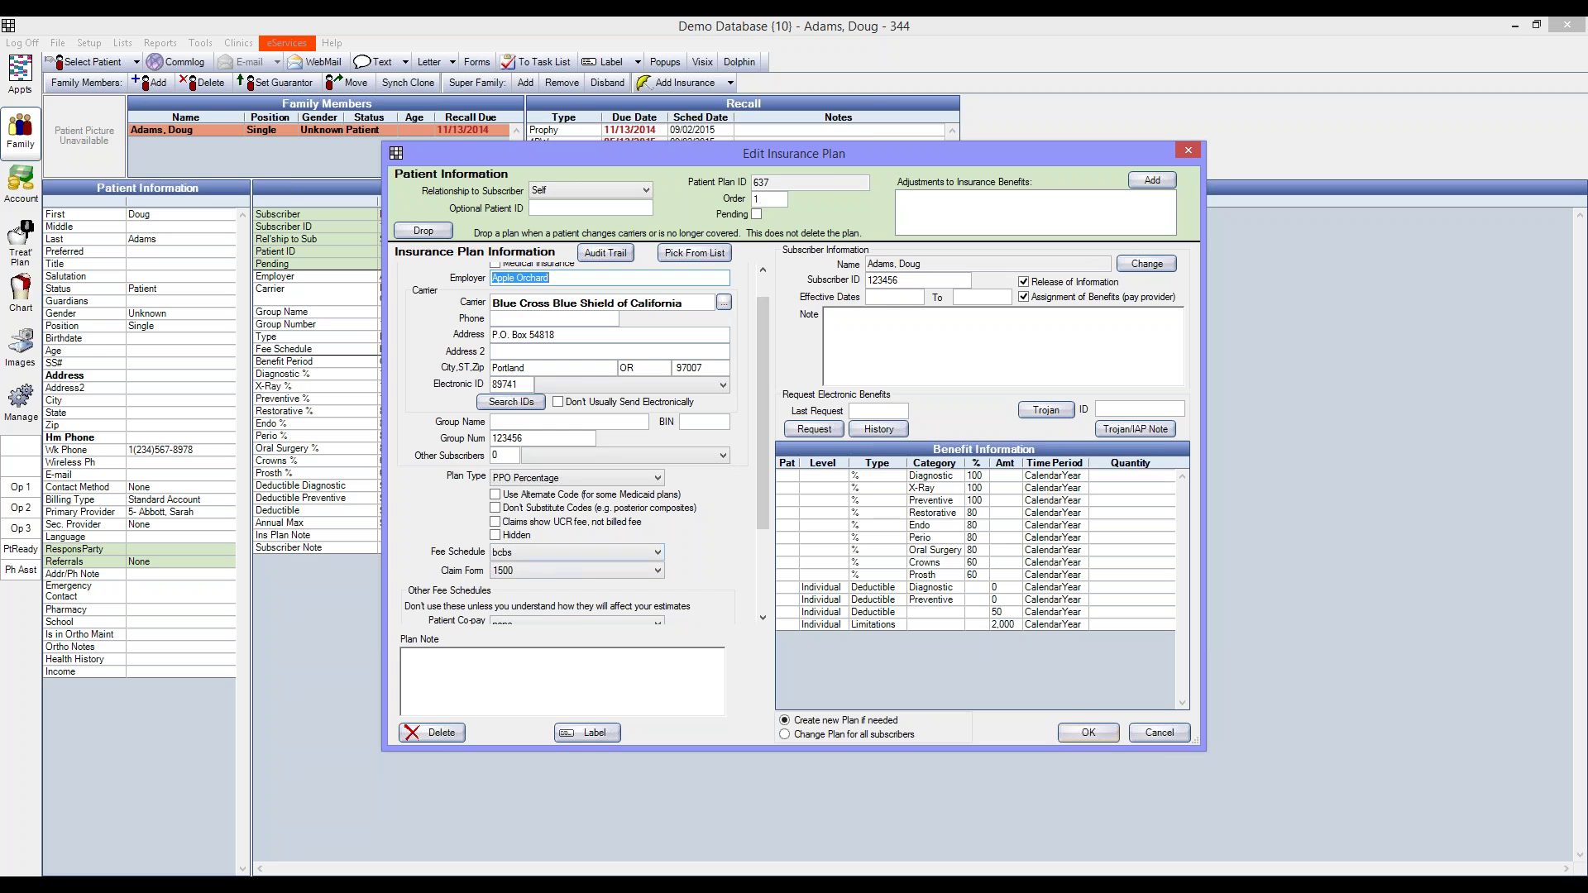
pyautogui.click(1088, 733)
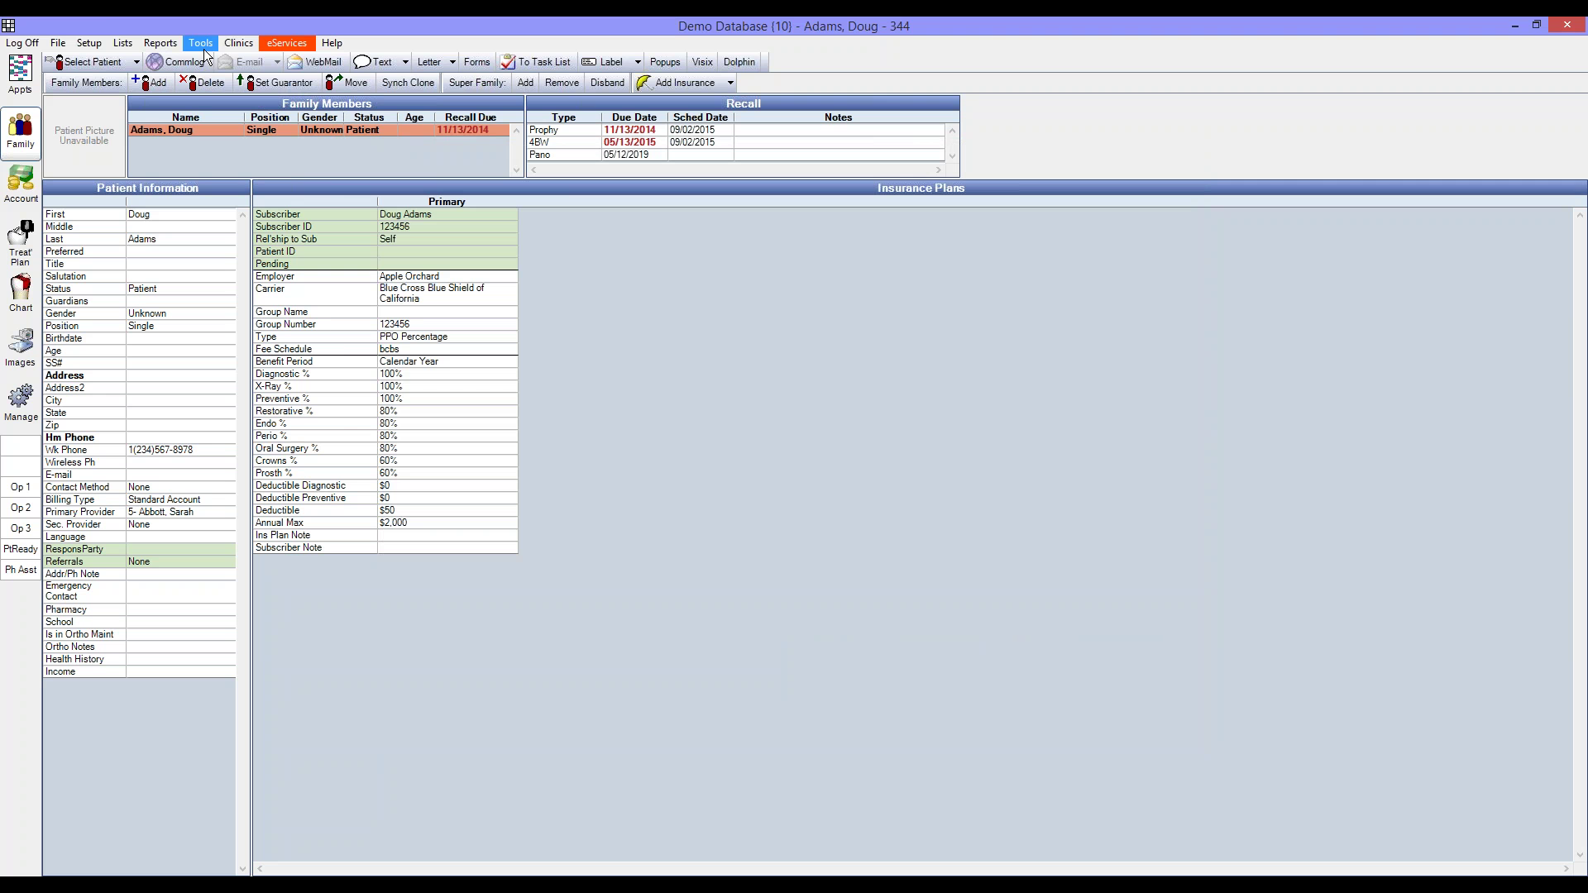
# In Procedure Codes, show the bcbs fee schedule as the second fee column.
pyautogui.click(122, 43)
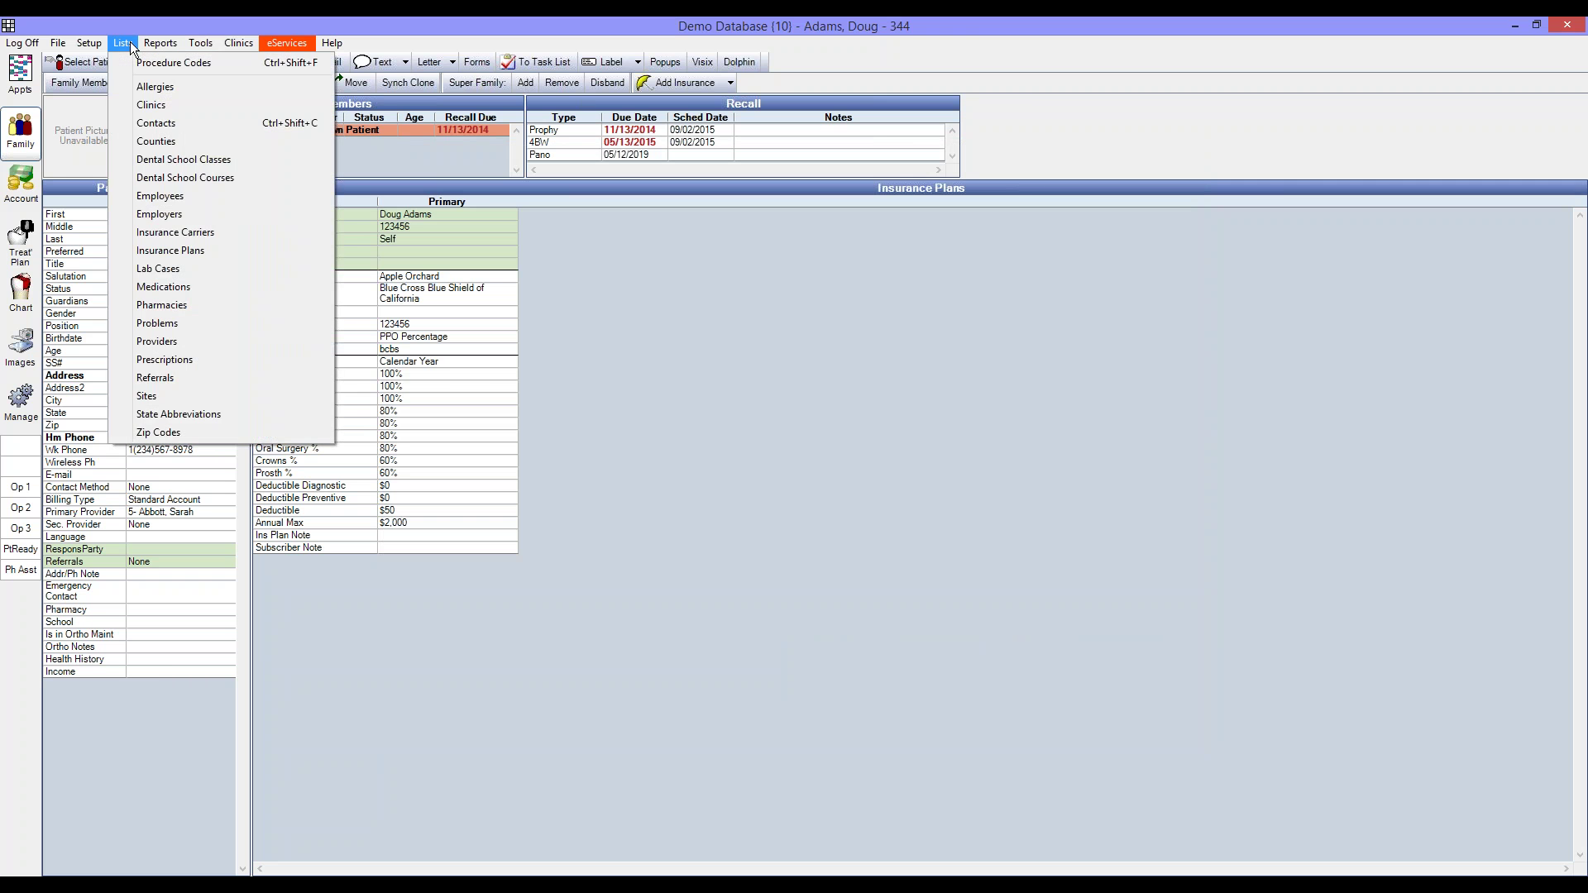
pyautogui.click(122, 43)
pyautogui.click(122, 43)
pyautogui.click(143, 63)
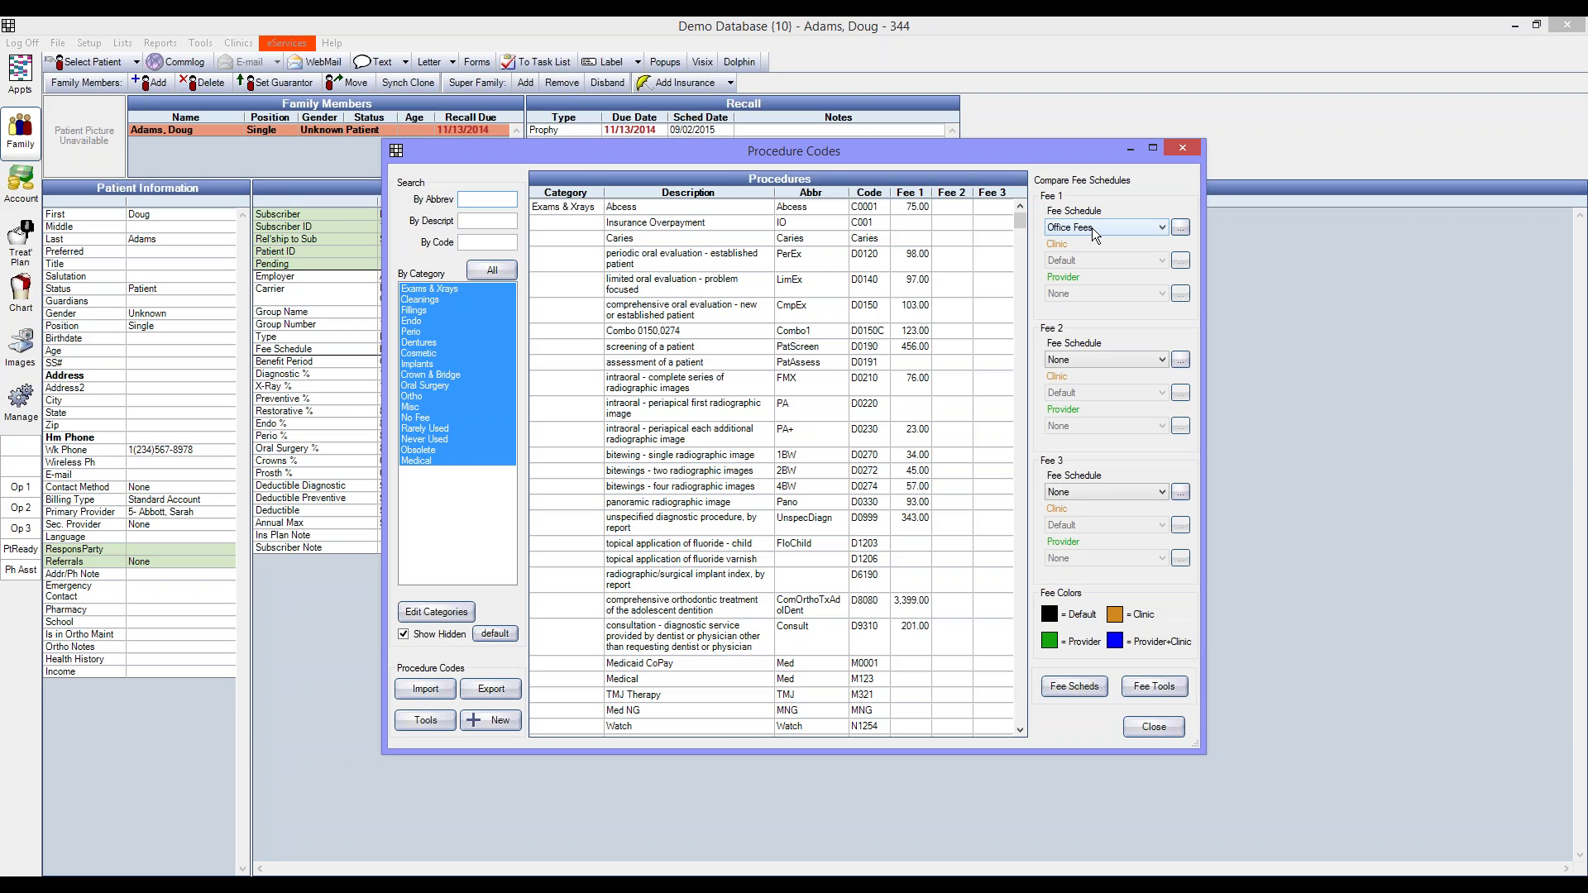
pyautogui.click(1128, 361)
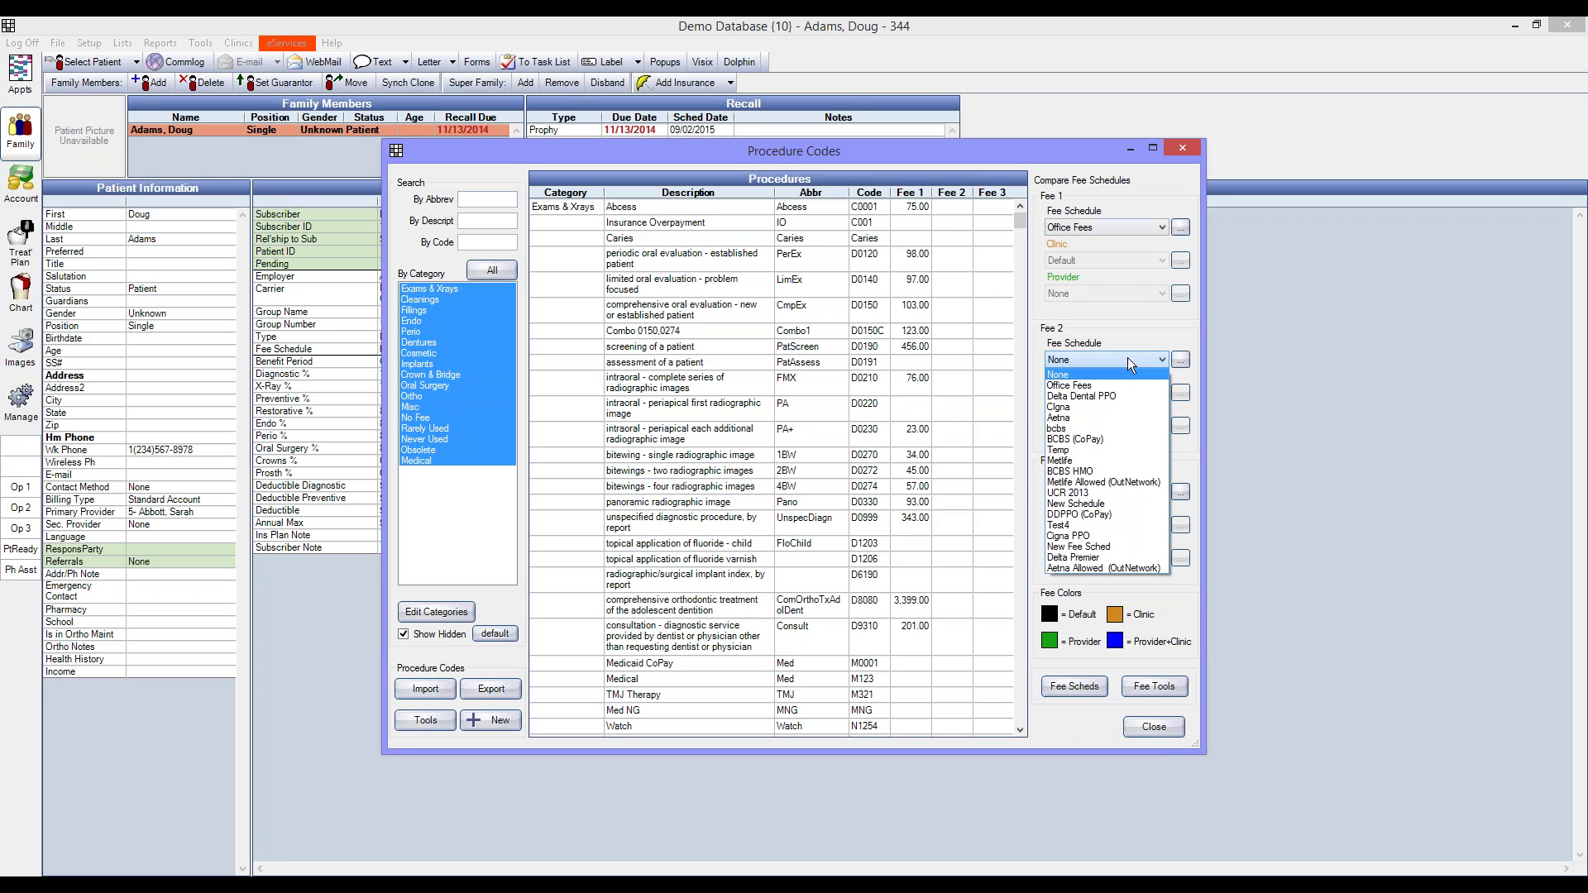
pyautogui.click(1110, 429)
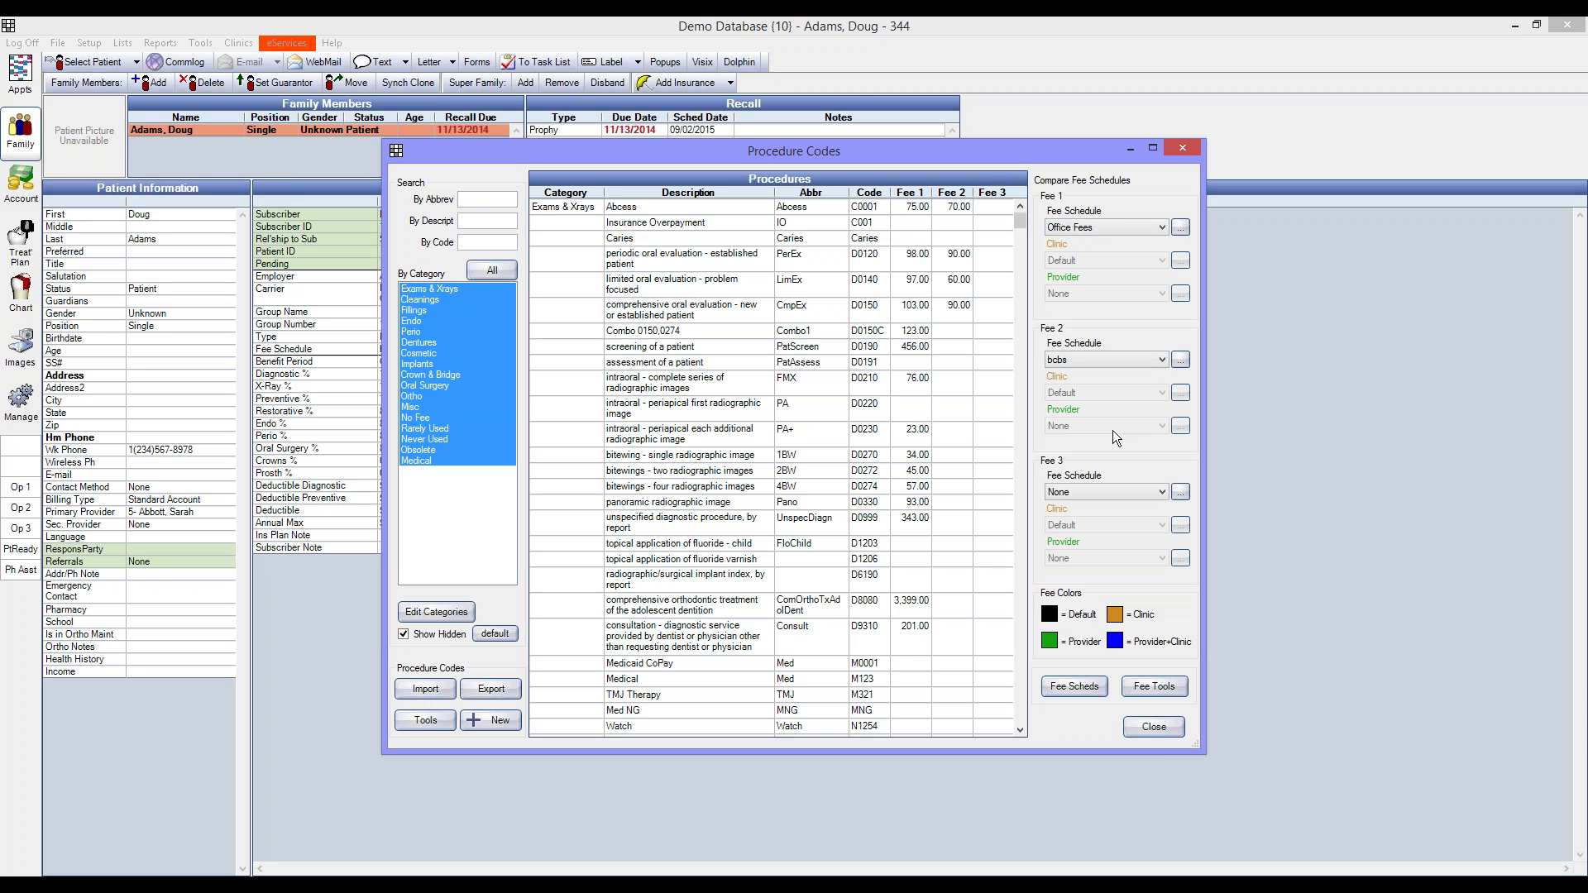
pyautogui.press('Up')
pyautogui.click(1079, 359)
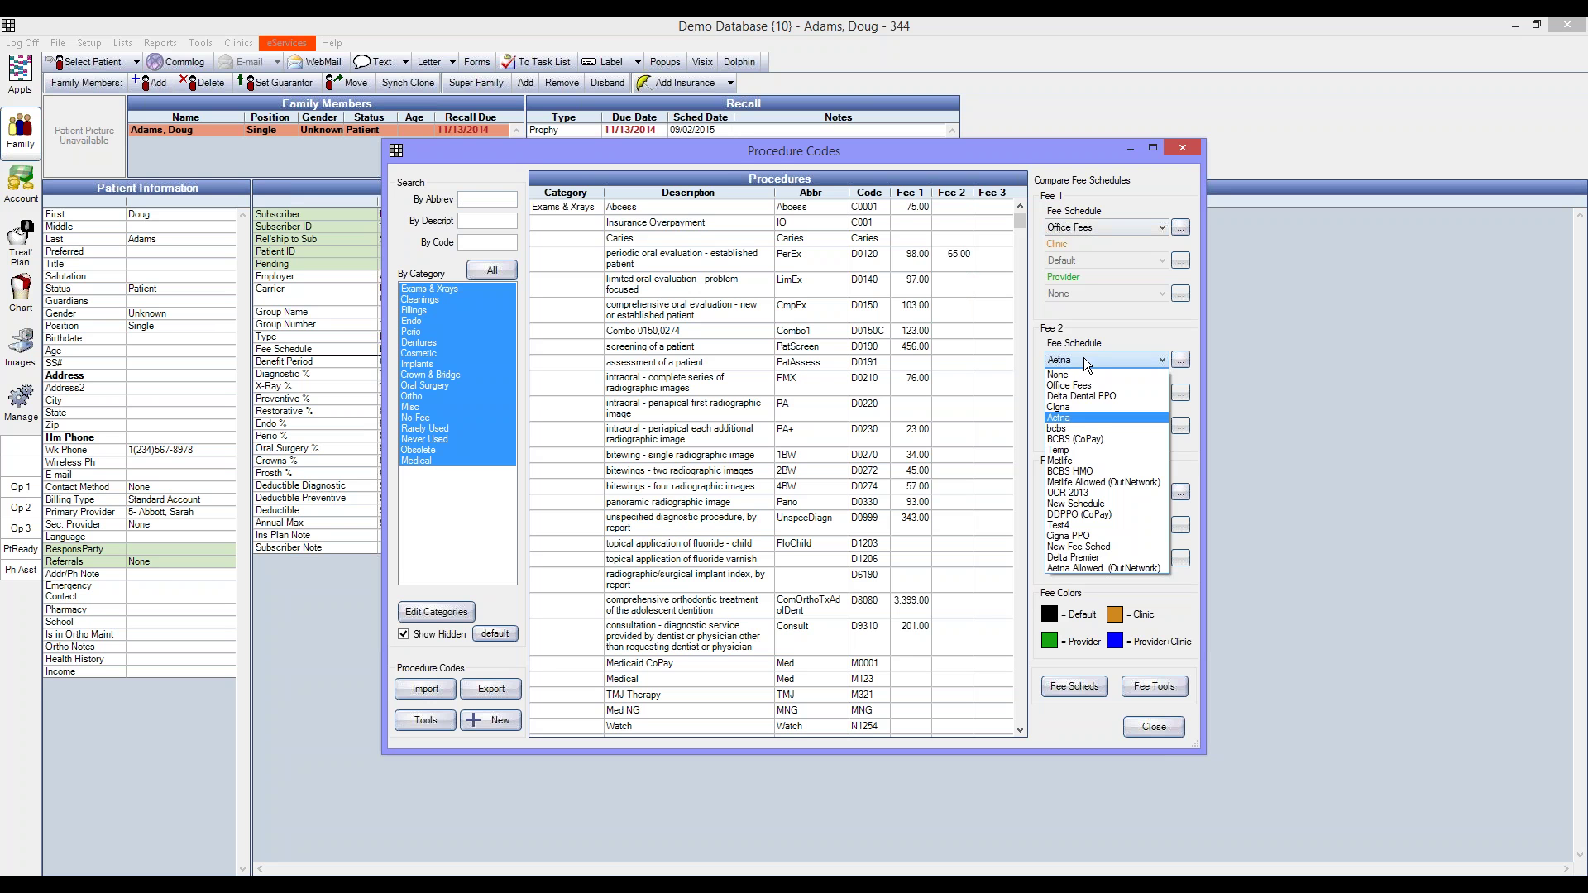
pyautogui.click(1075, 386)
# Search codes by 275 and set the D2750 crown's bcbs fee to 500.
pyautogui.click(966, 253)
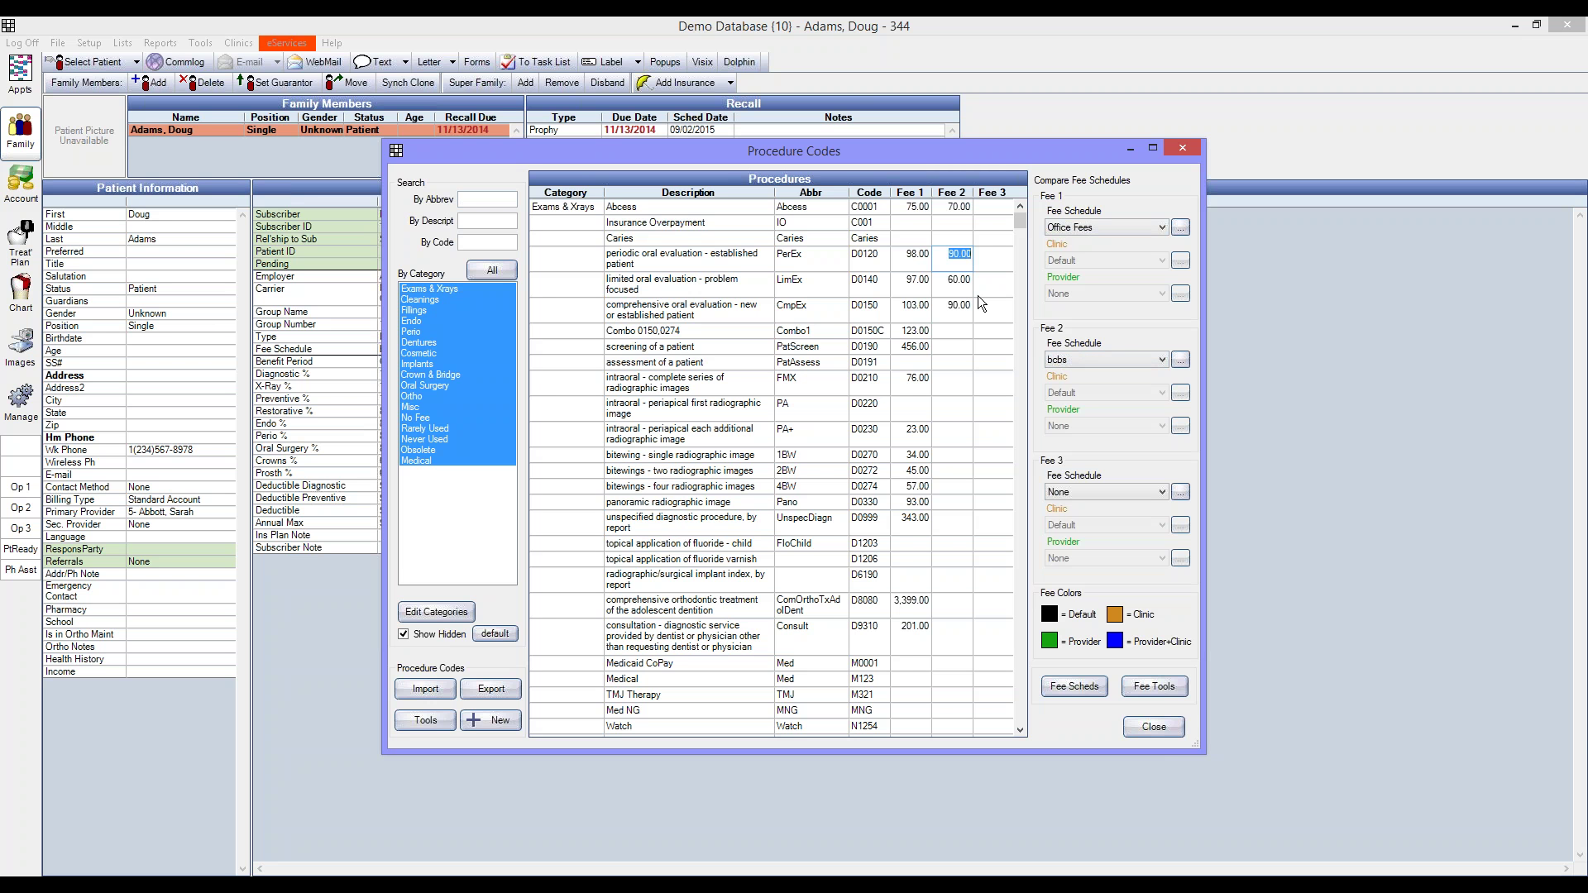
pyautogui.click(480, 242)
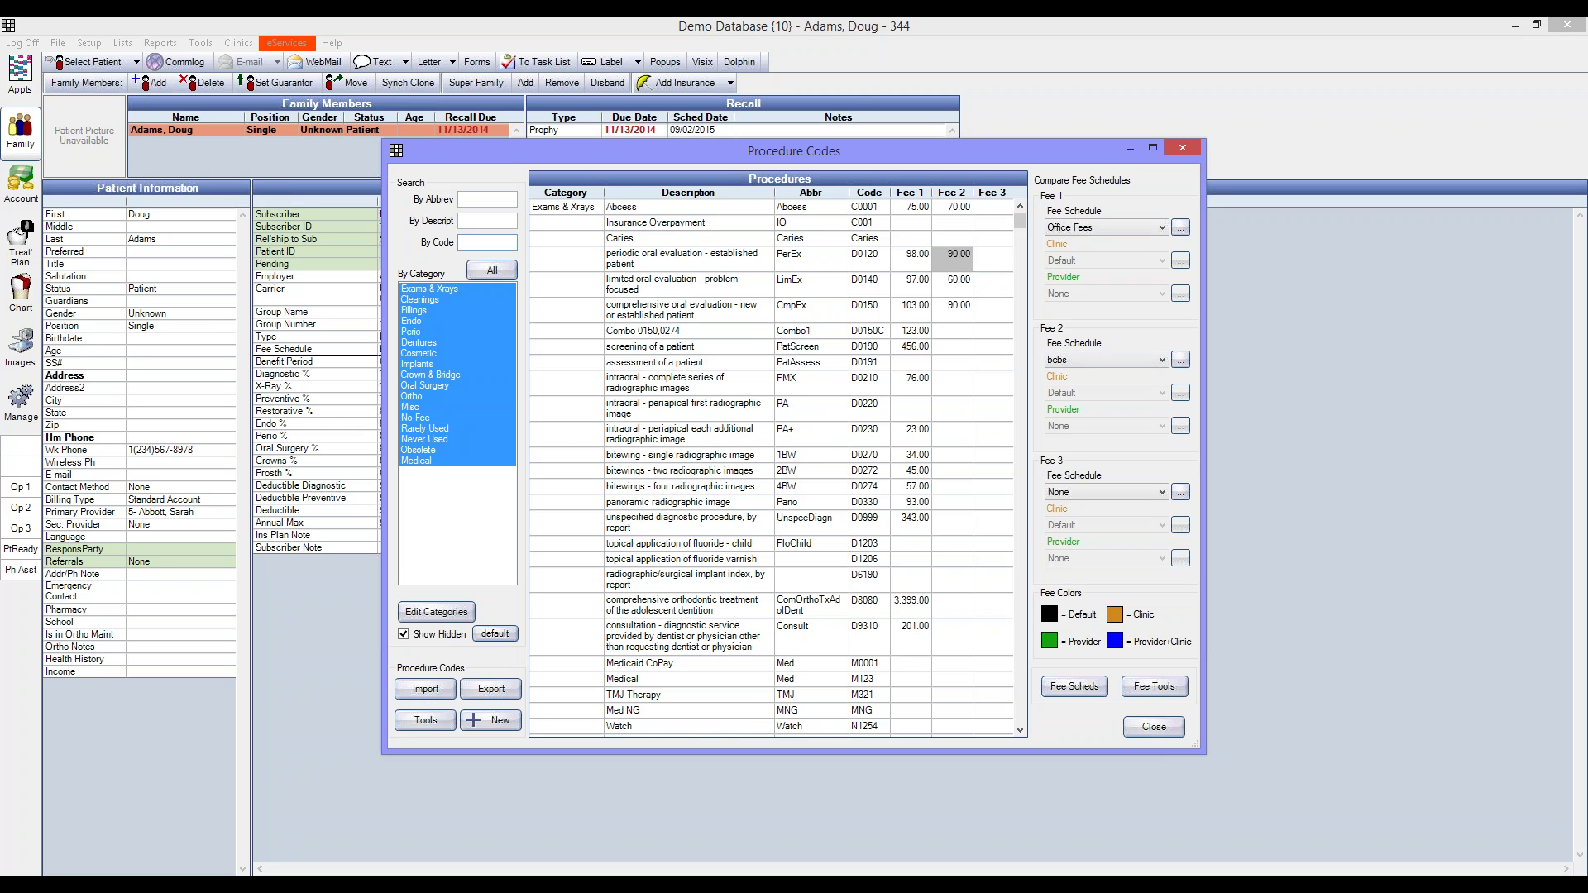
pyautogui.write('275')
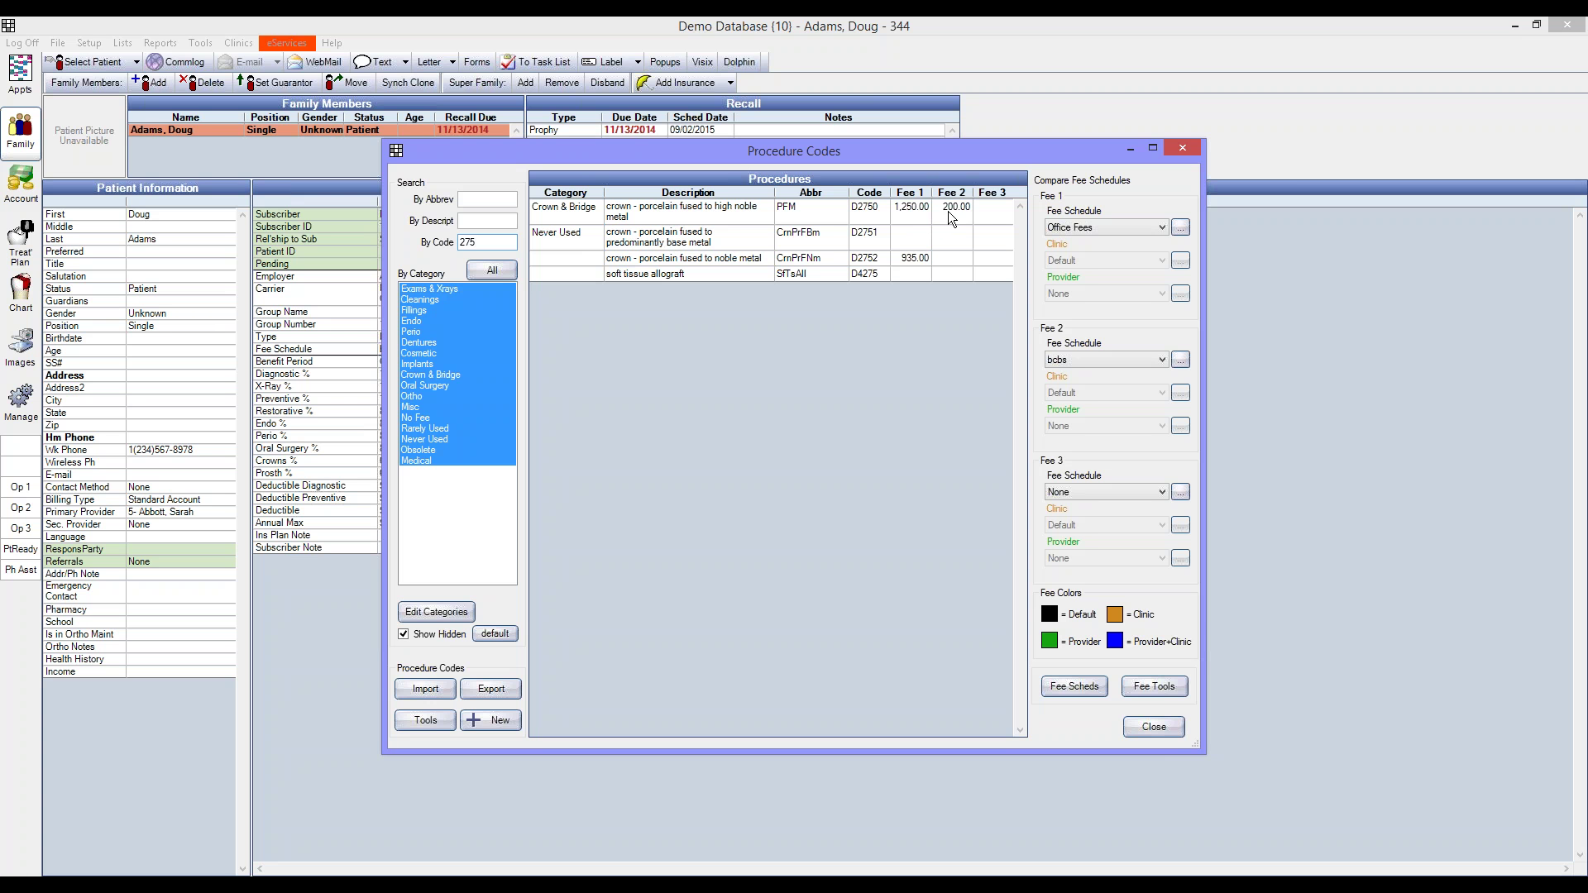
pyautogui.click(948, 211)
pyautogui.write('5')
pyautogui.click(1155, 727)
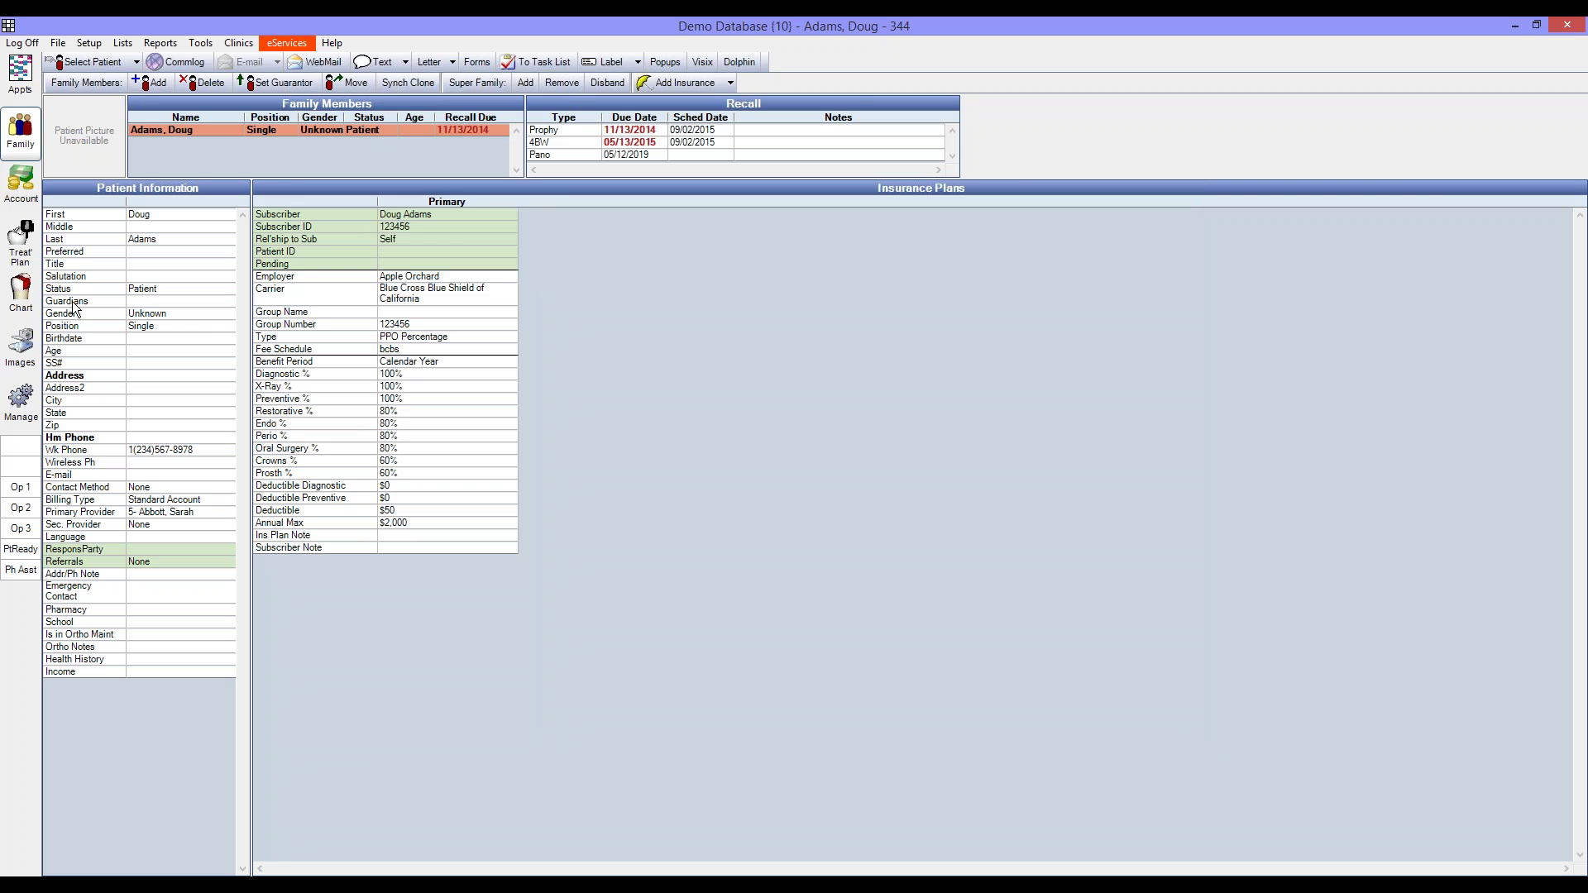
# Chart codes 2750 (crown, tooth 3, 1250.00) and 0120 (periodic evaluation, 98.00) as treatment-planned.
pyautogui.click(21, 298)
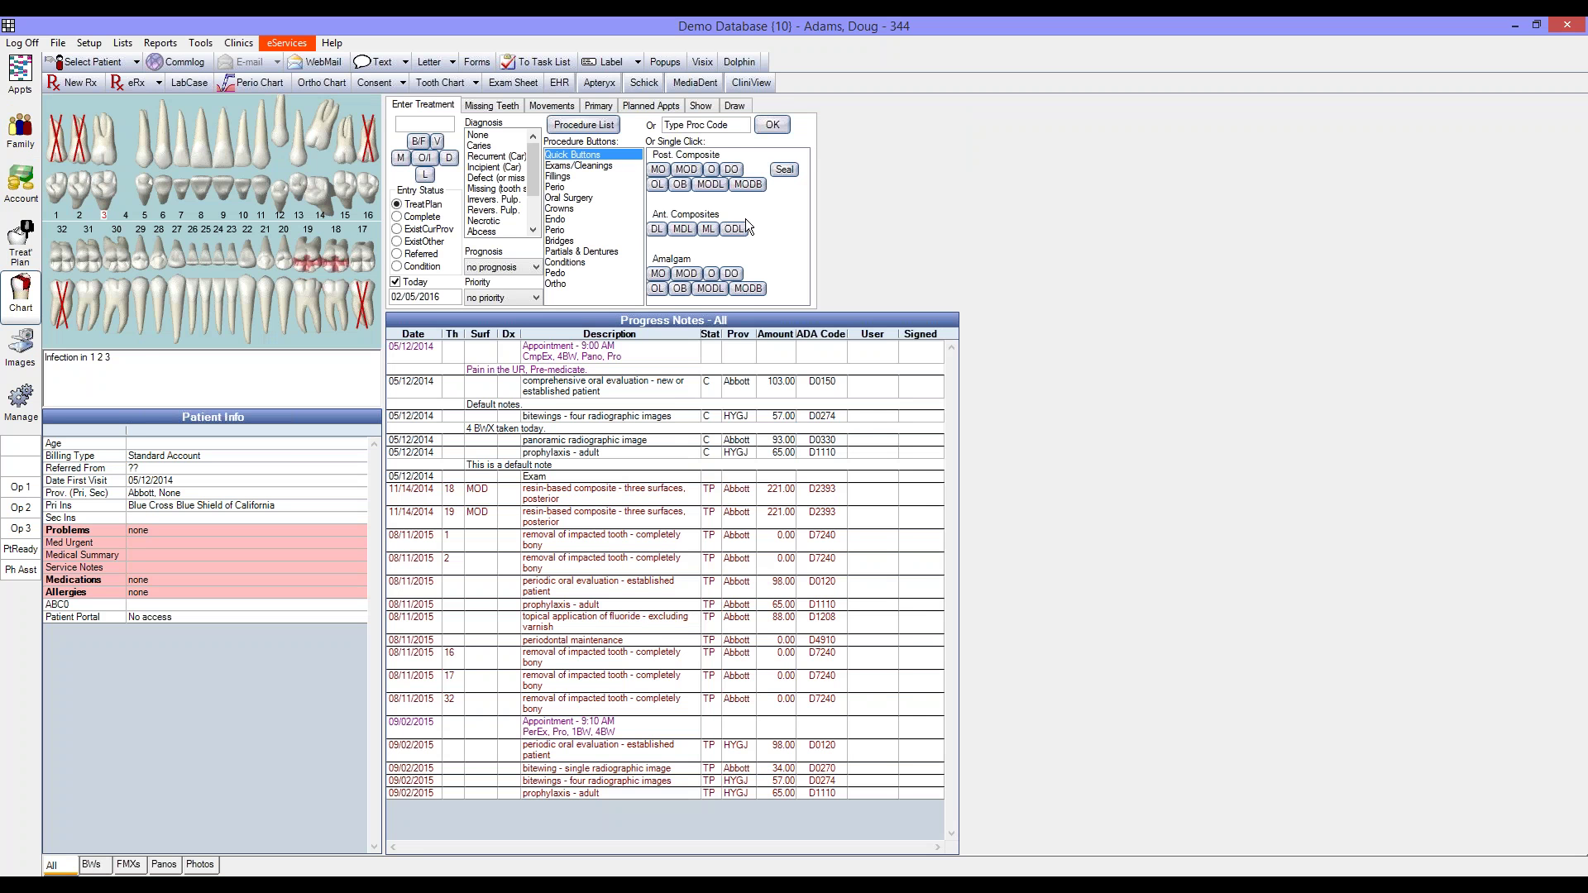
pyautogui.click(706, 124)
pyautogui.write('2750')
pyautogui.click(773, 127)
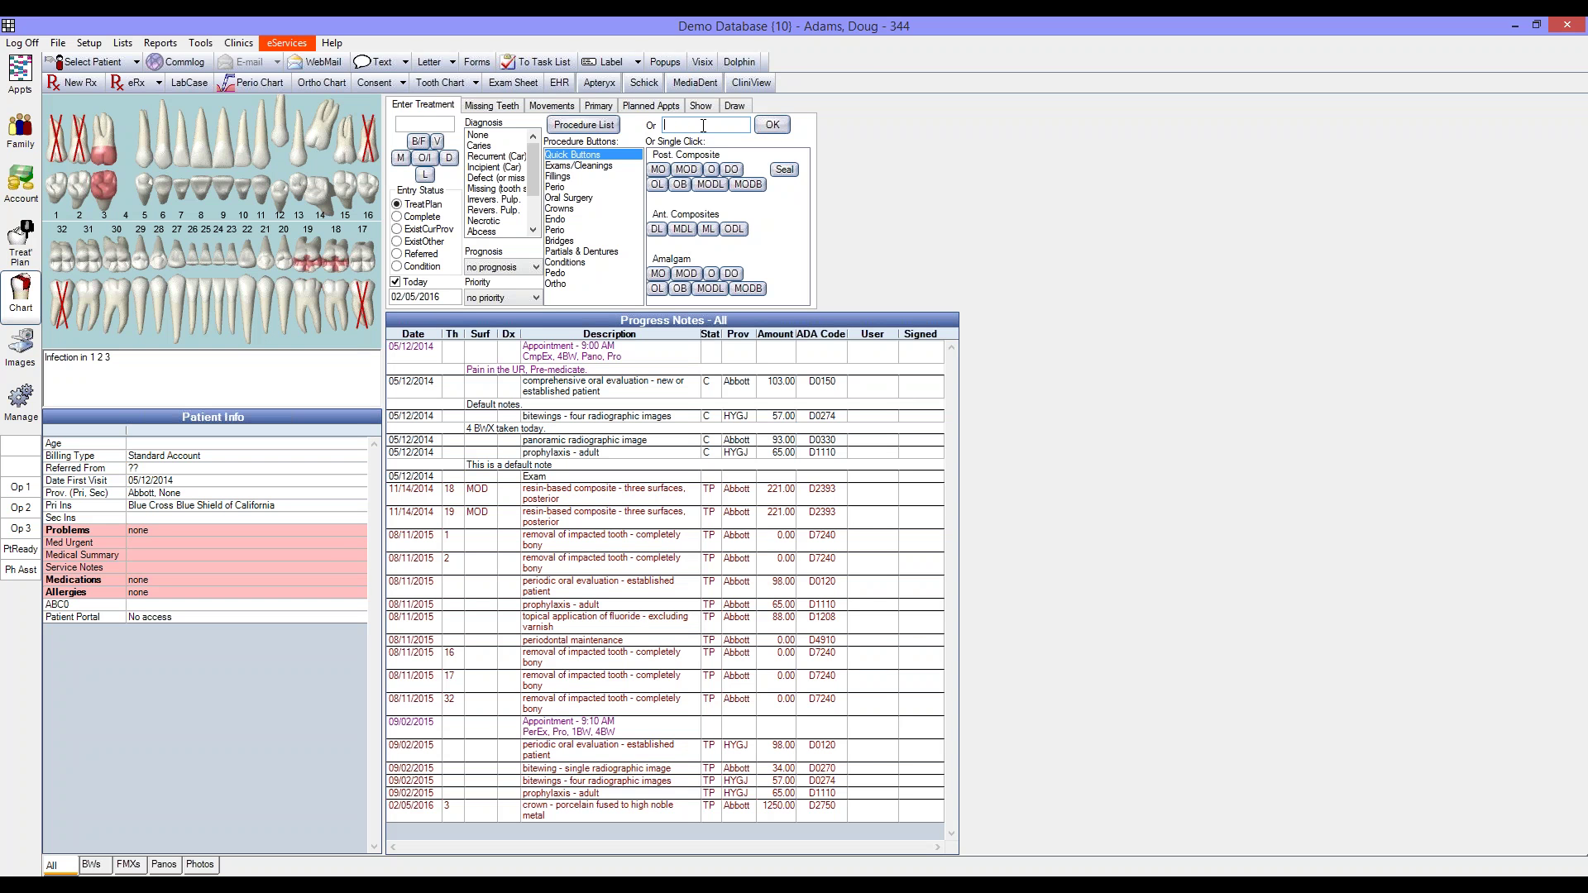
pyautogui.write('0120')
pyautogui.click(774, 131)
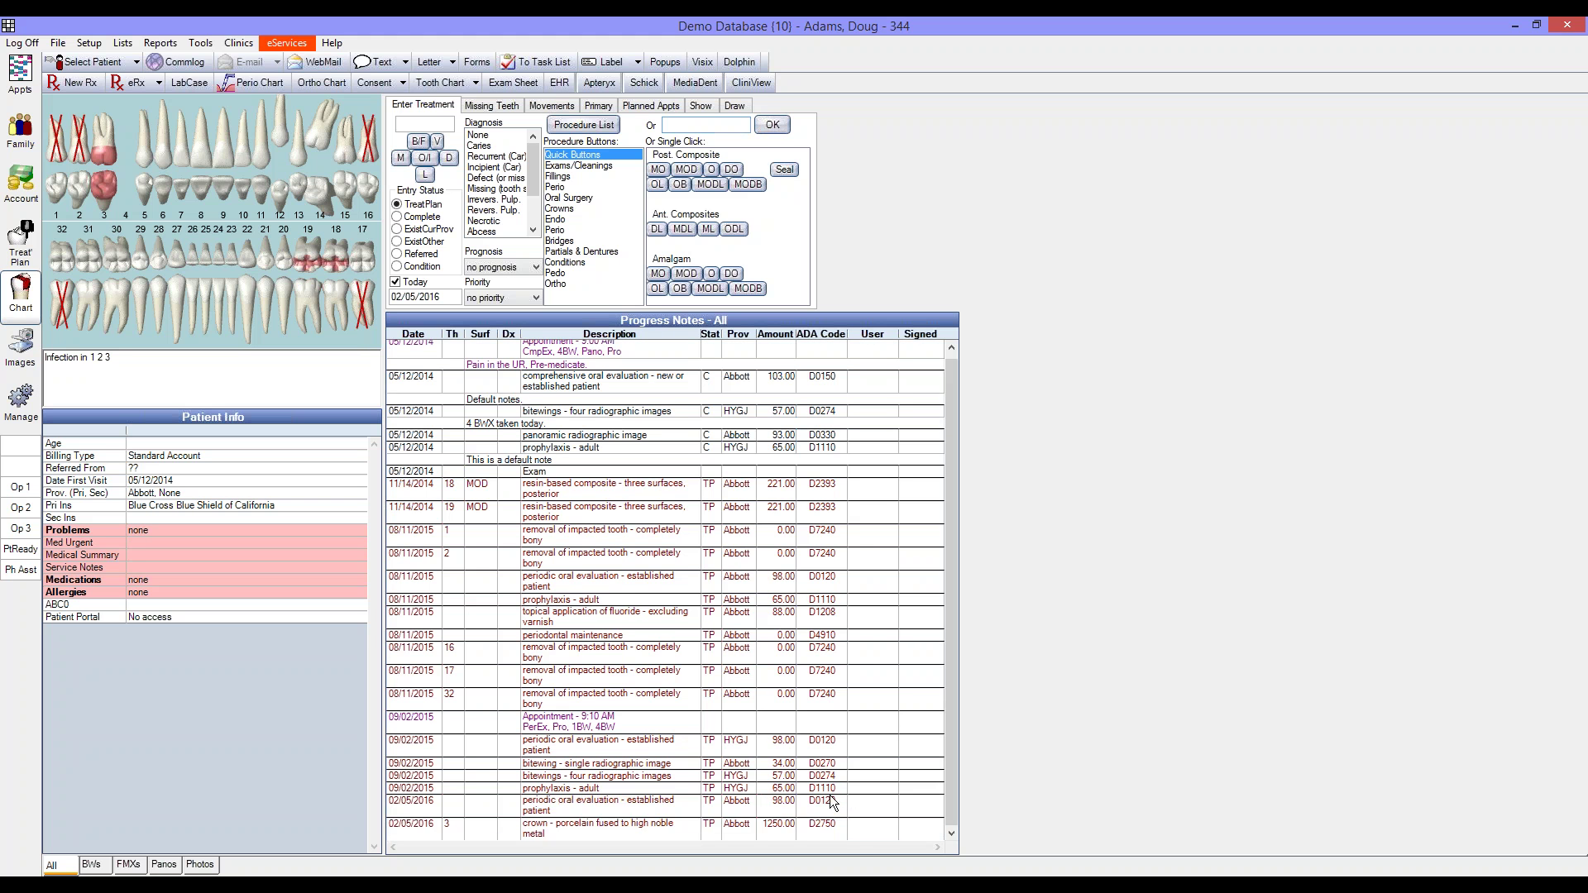
pyautogui.moveTo(836, 804); pyautogui.dragTo(837, 833)
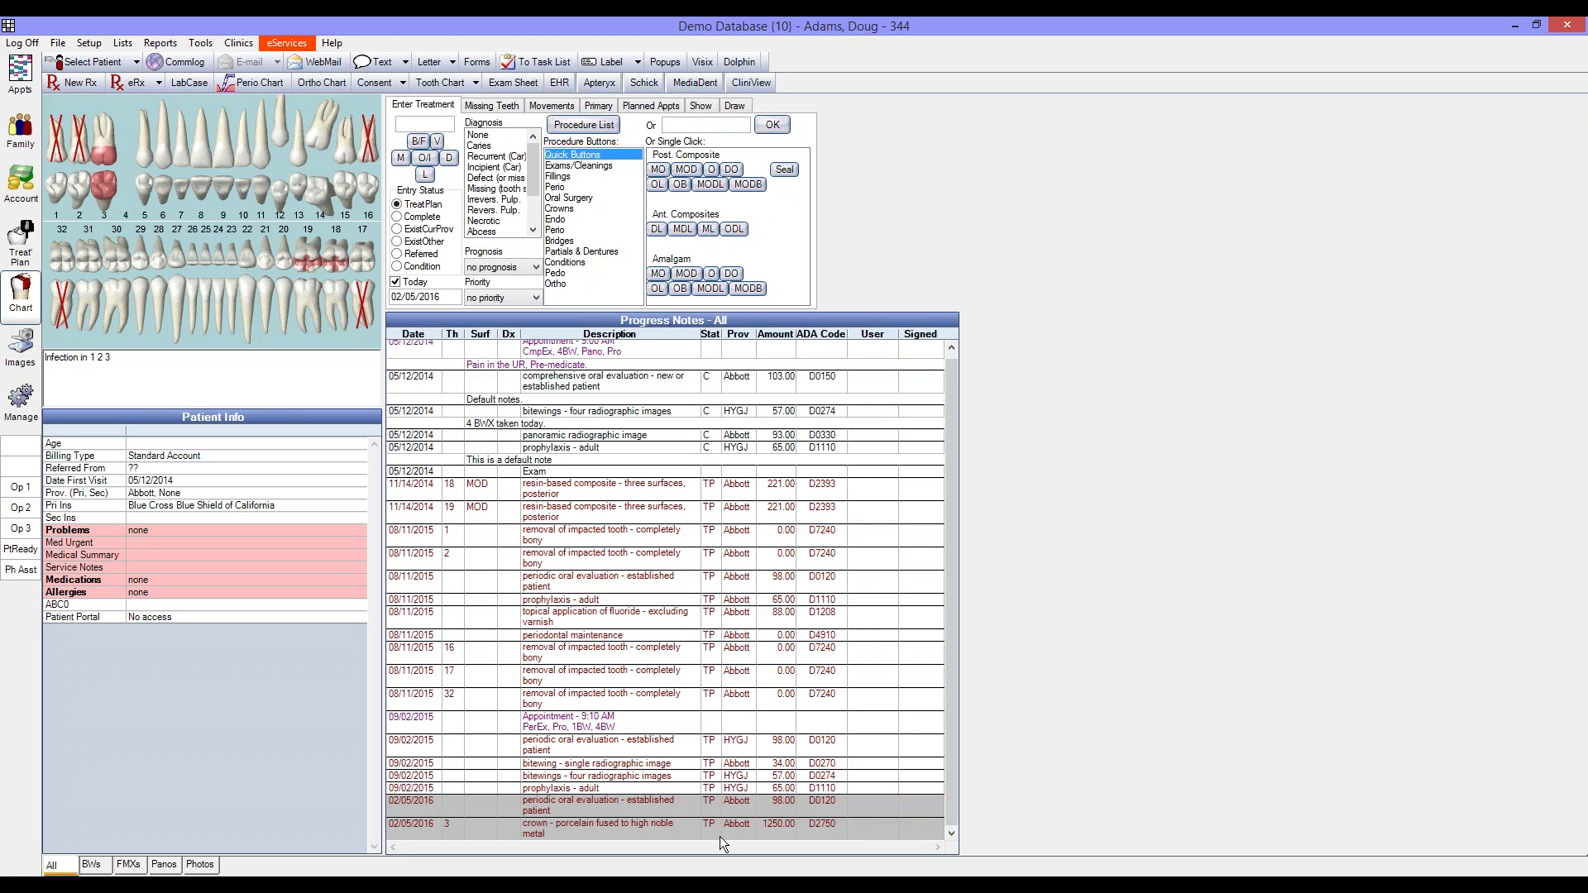
# Save D2750 and D0120 as a new treatment plan; insurance estimate 390.00, patient portion 200.00.
pyautogui.click(12, 248)
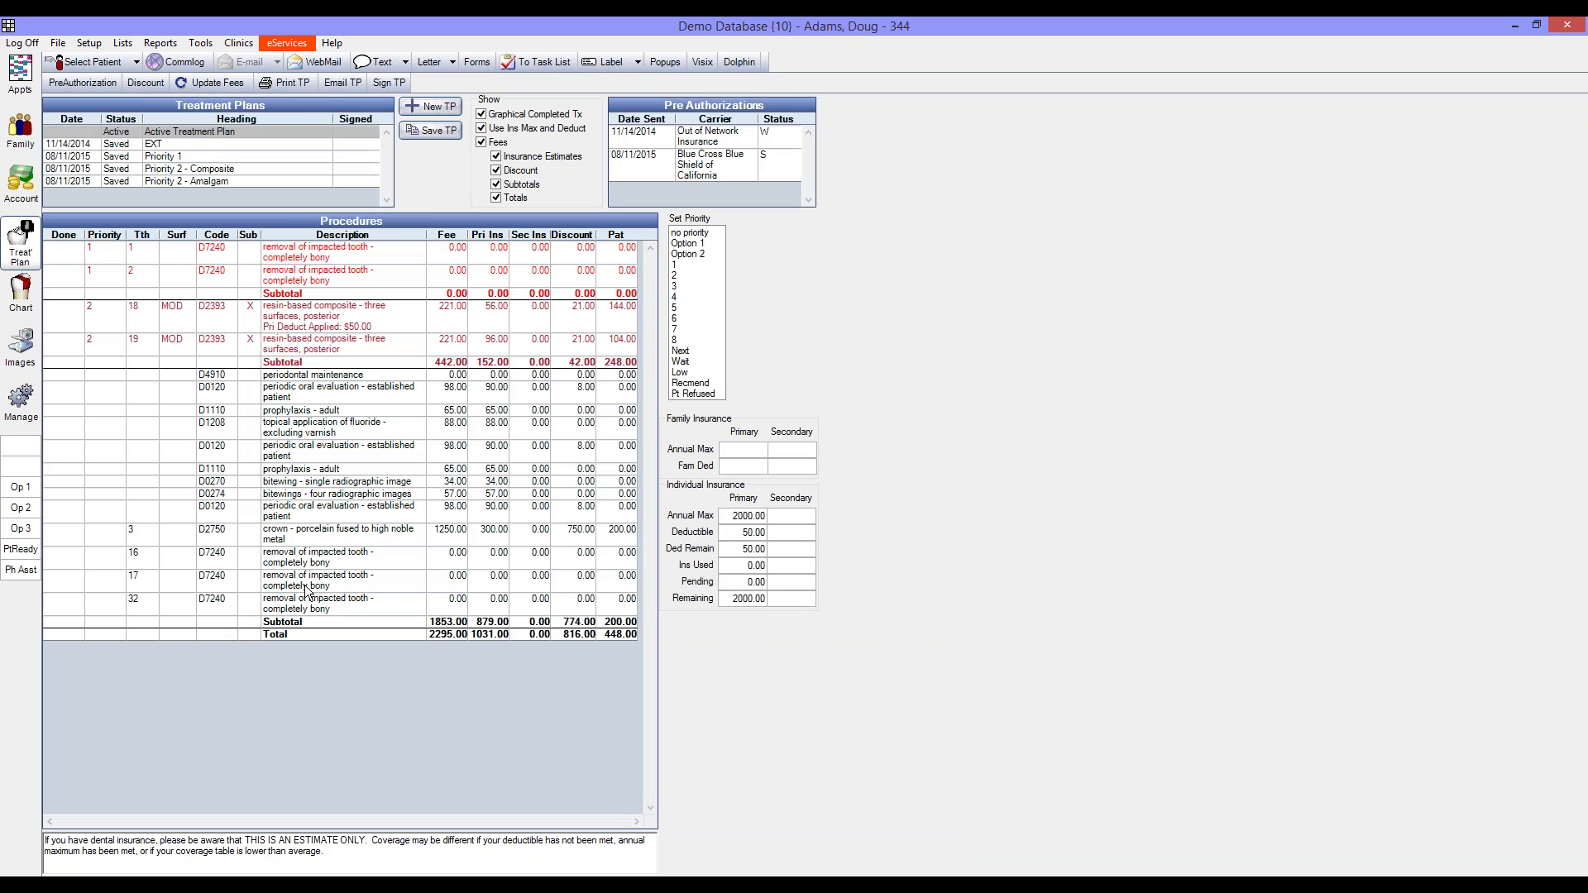
pyautogui.click(254, 536)
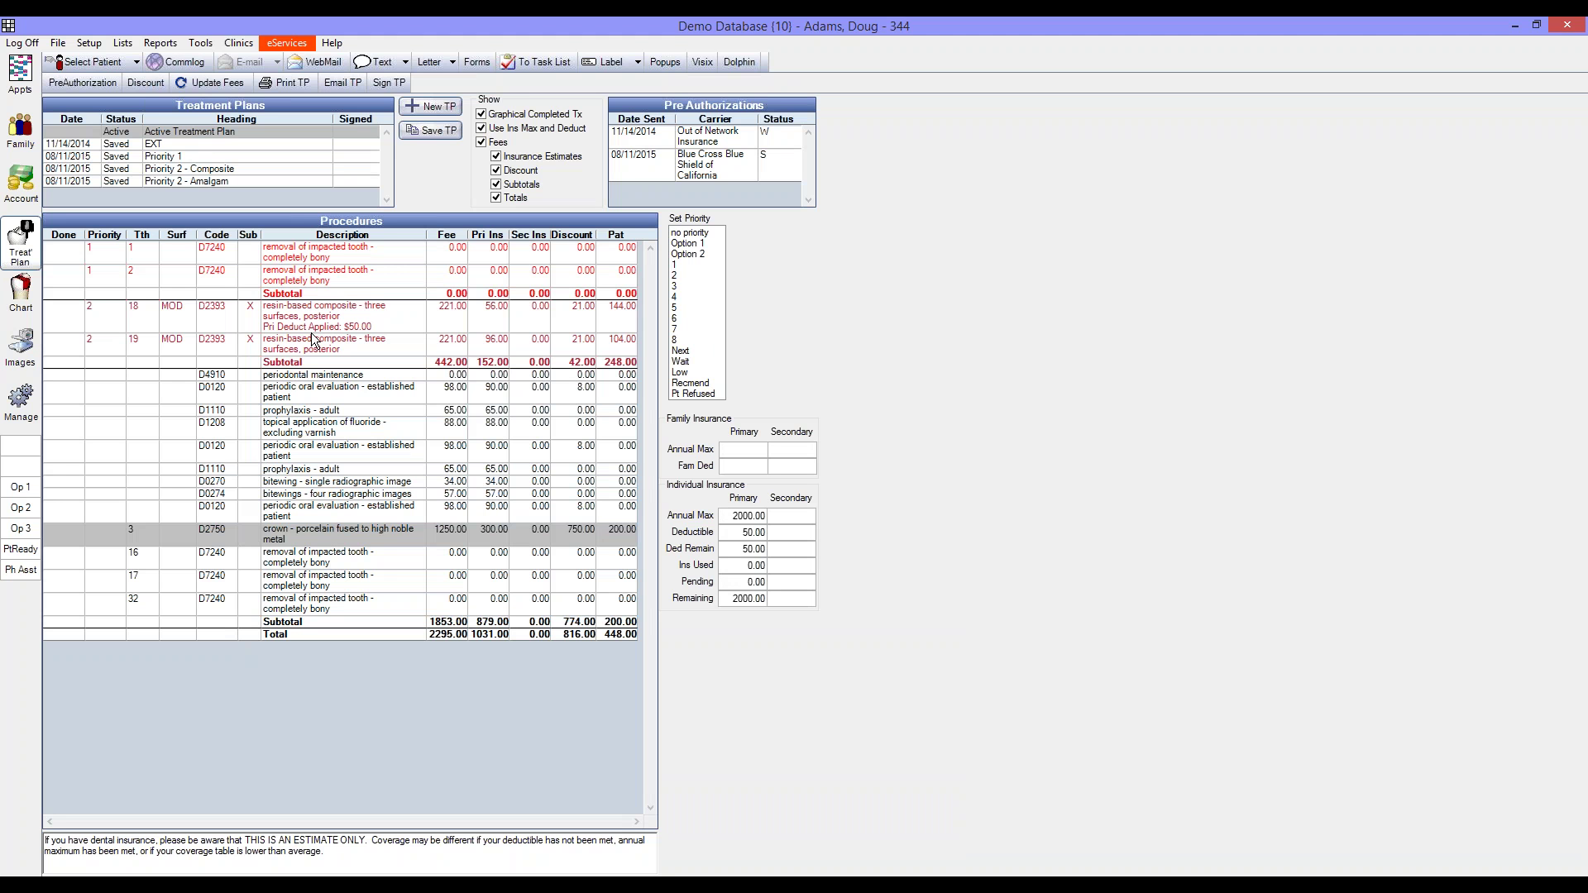
pyautogui.keyDown('ctrl'); pyautogui.click(277, 389); pyautogui.keyUp('ctrl')
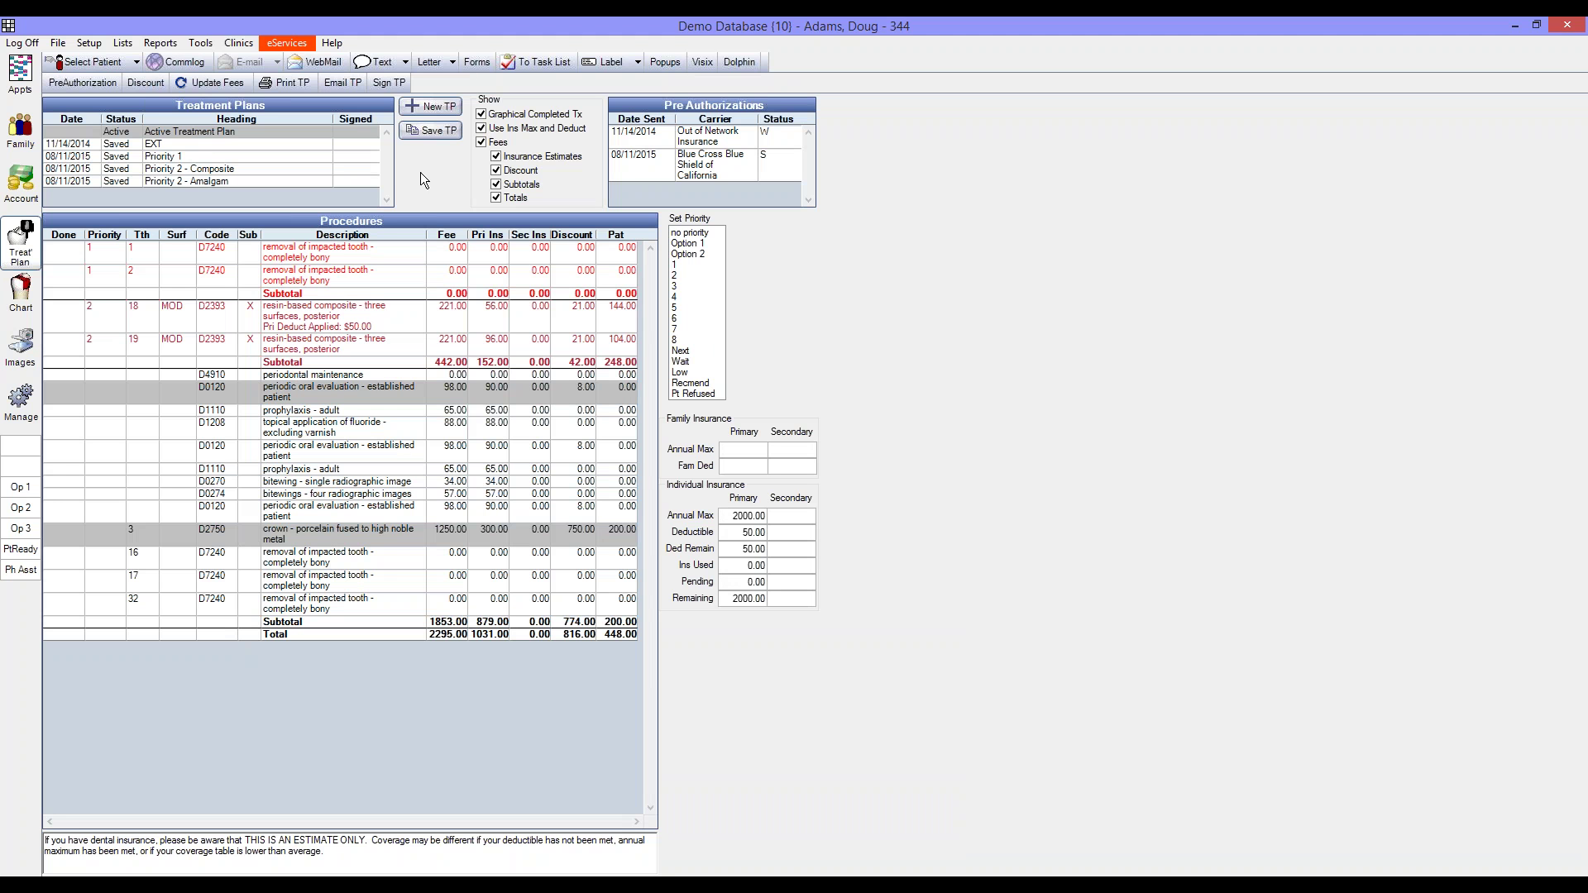
pyautogui.click(419, 132)
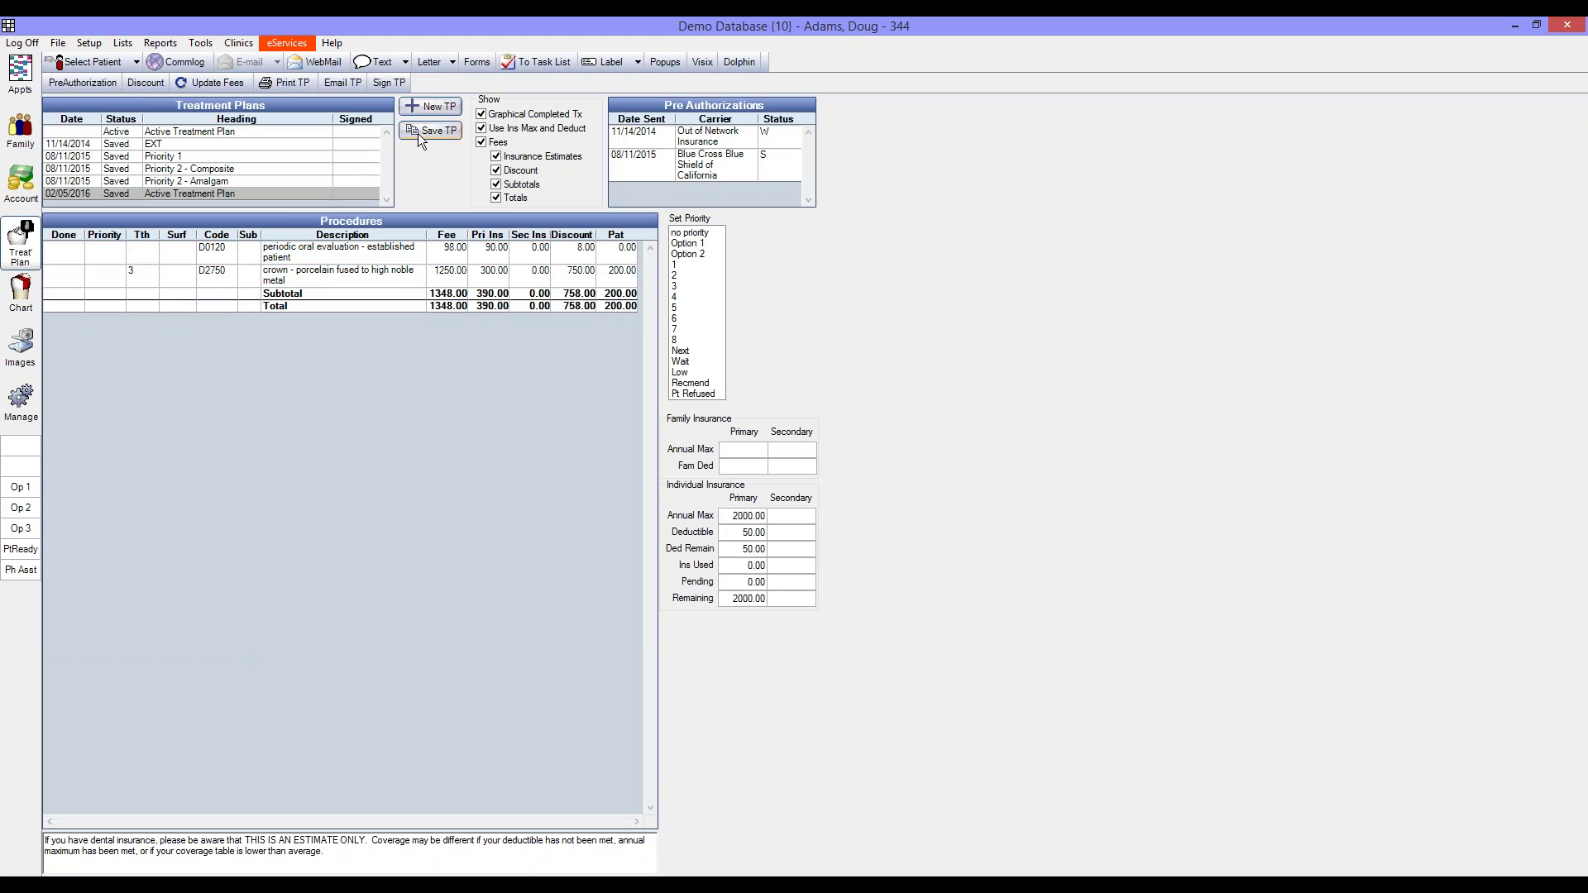
pyautogui.click(451, 255)
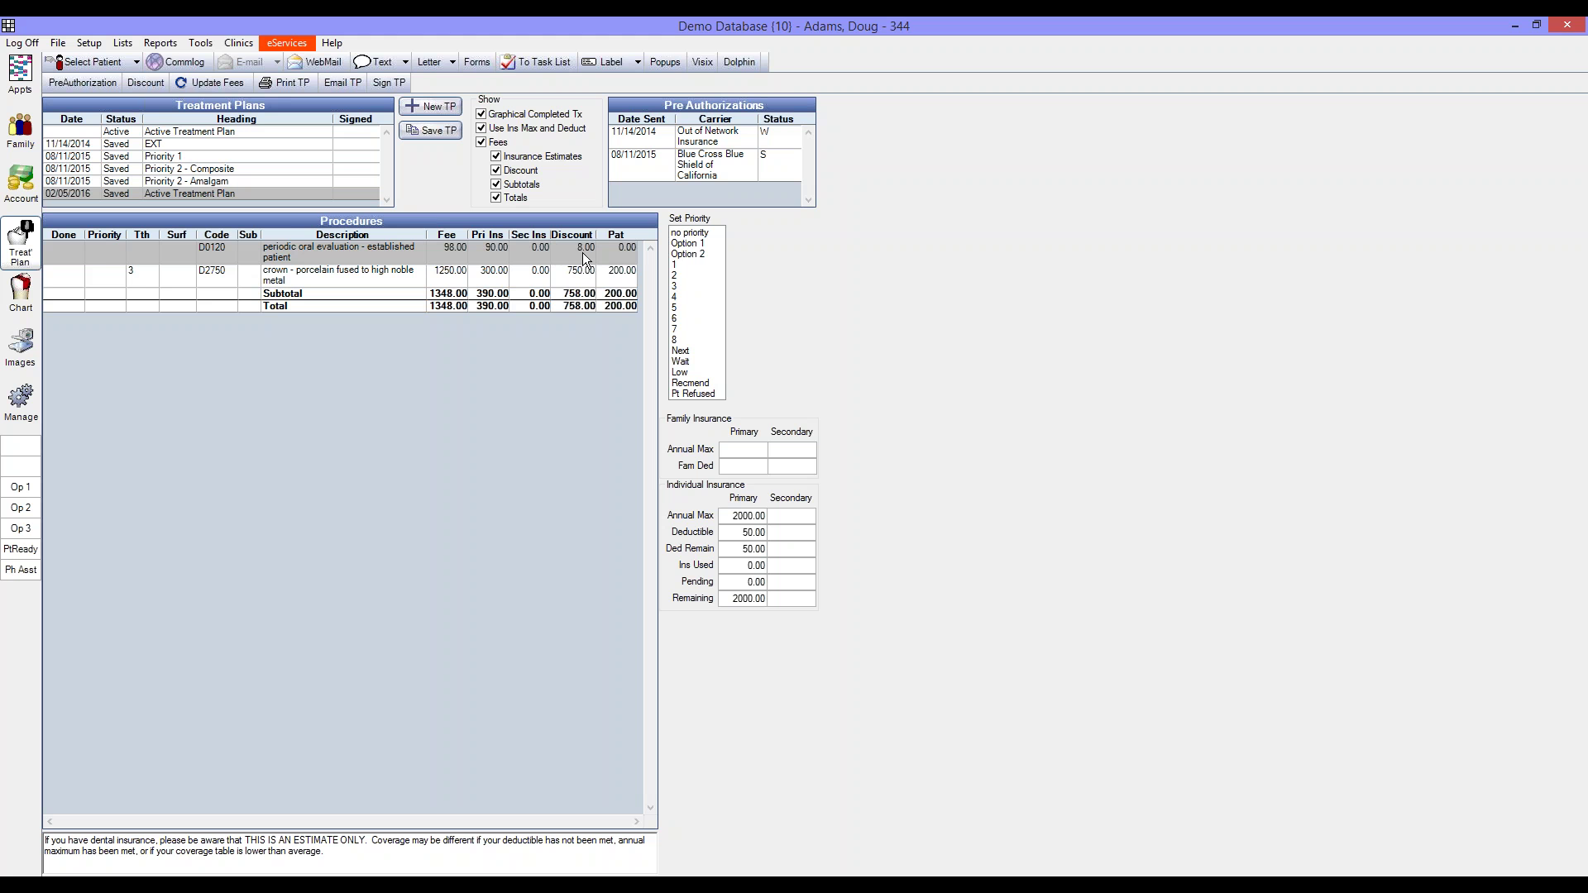
pyautogui.click(370, 280)
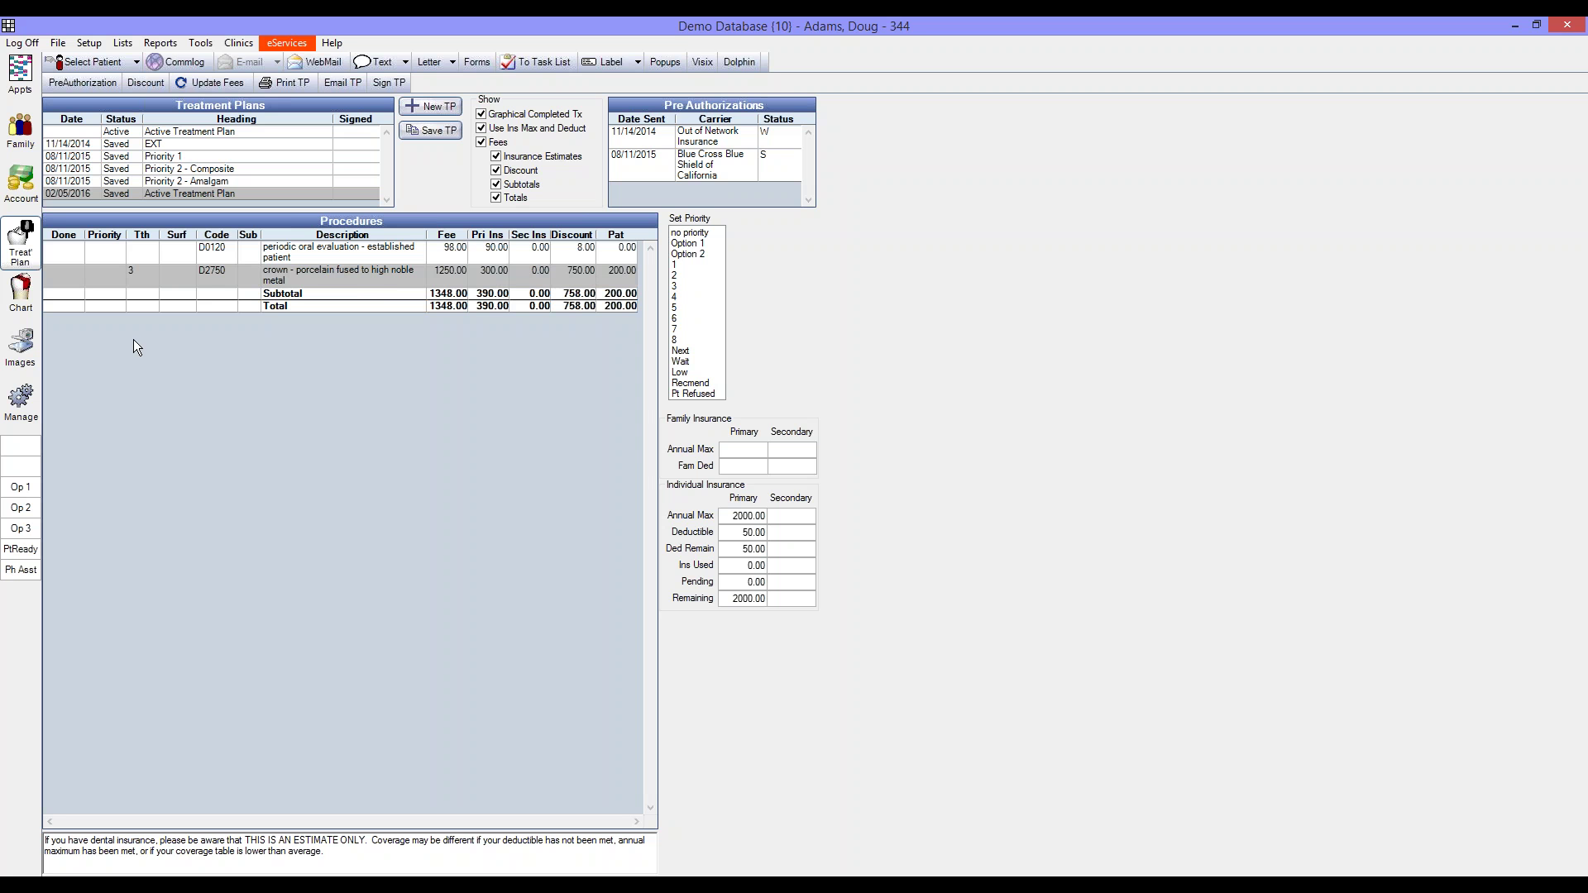
# Open the D2750 crown's procedure info and its insurance estimate from Progress Notes.
pyautogui.click(22, 298)
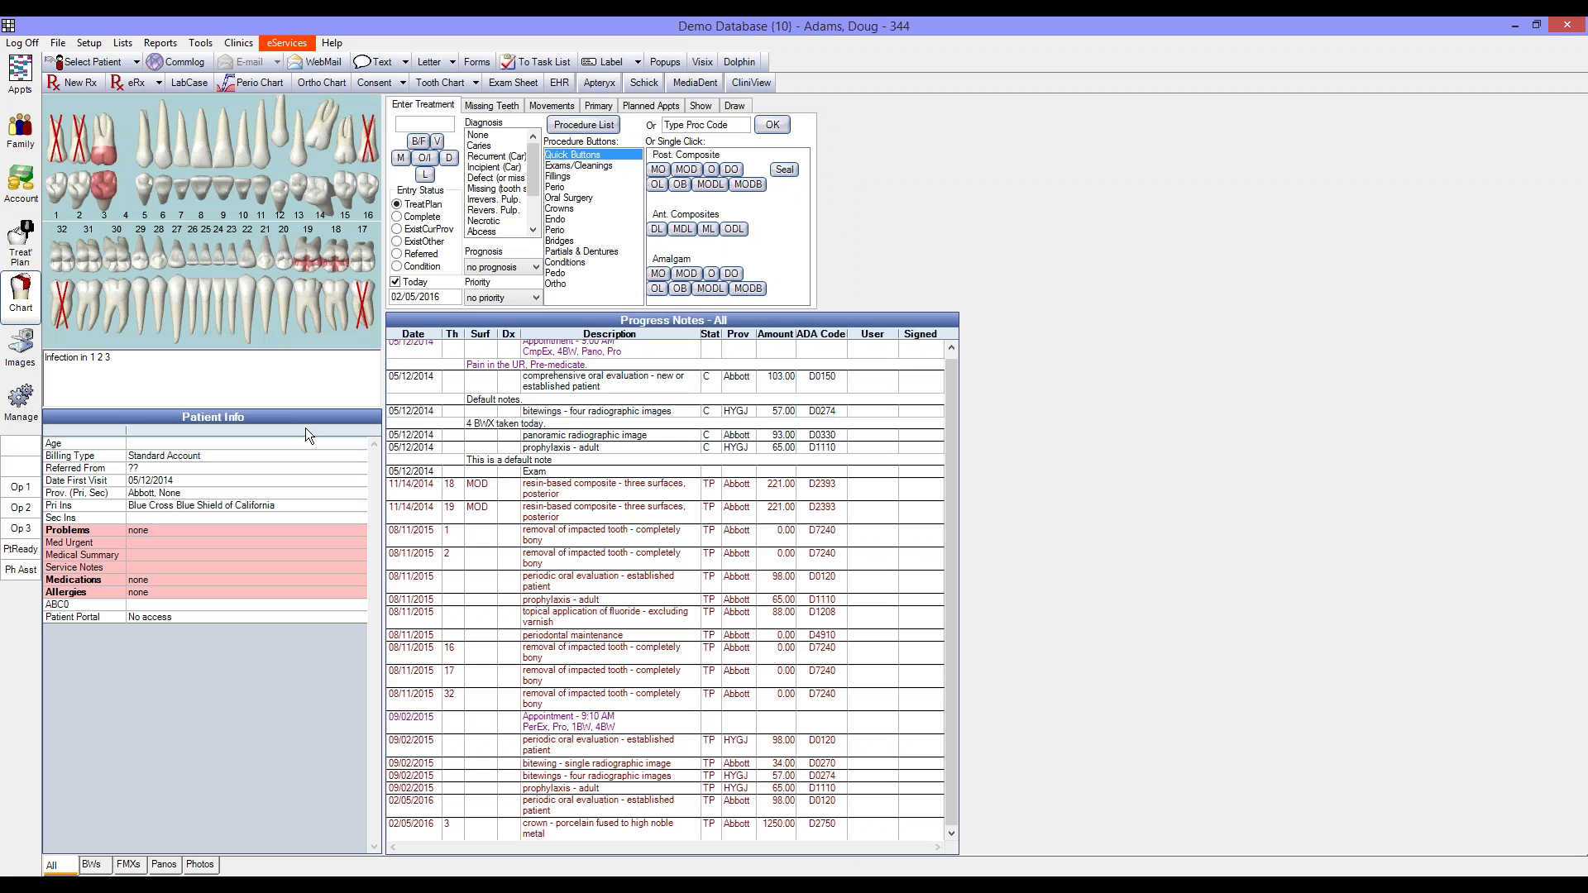
pyautogui.click(559, 827)
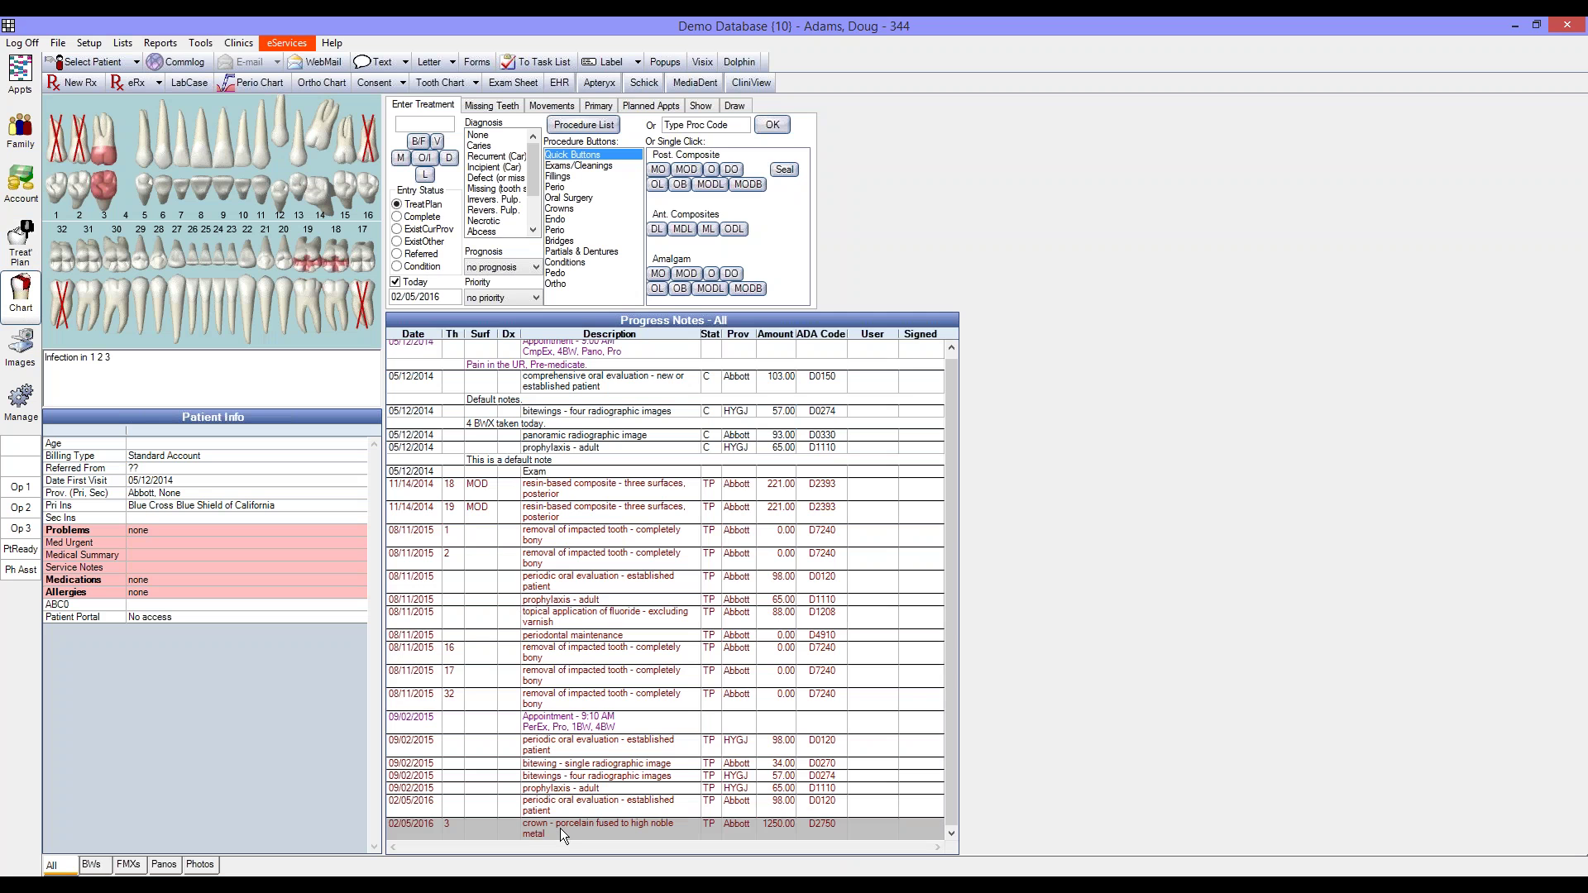
pyautogui.doubleClick(559, 827)
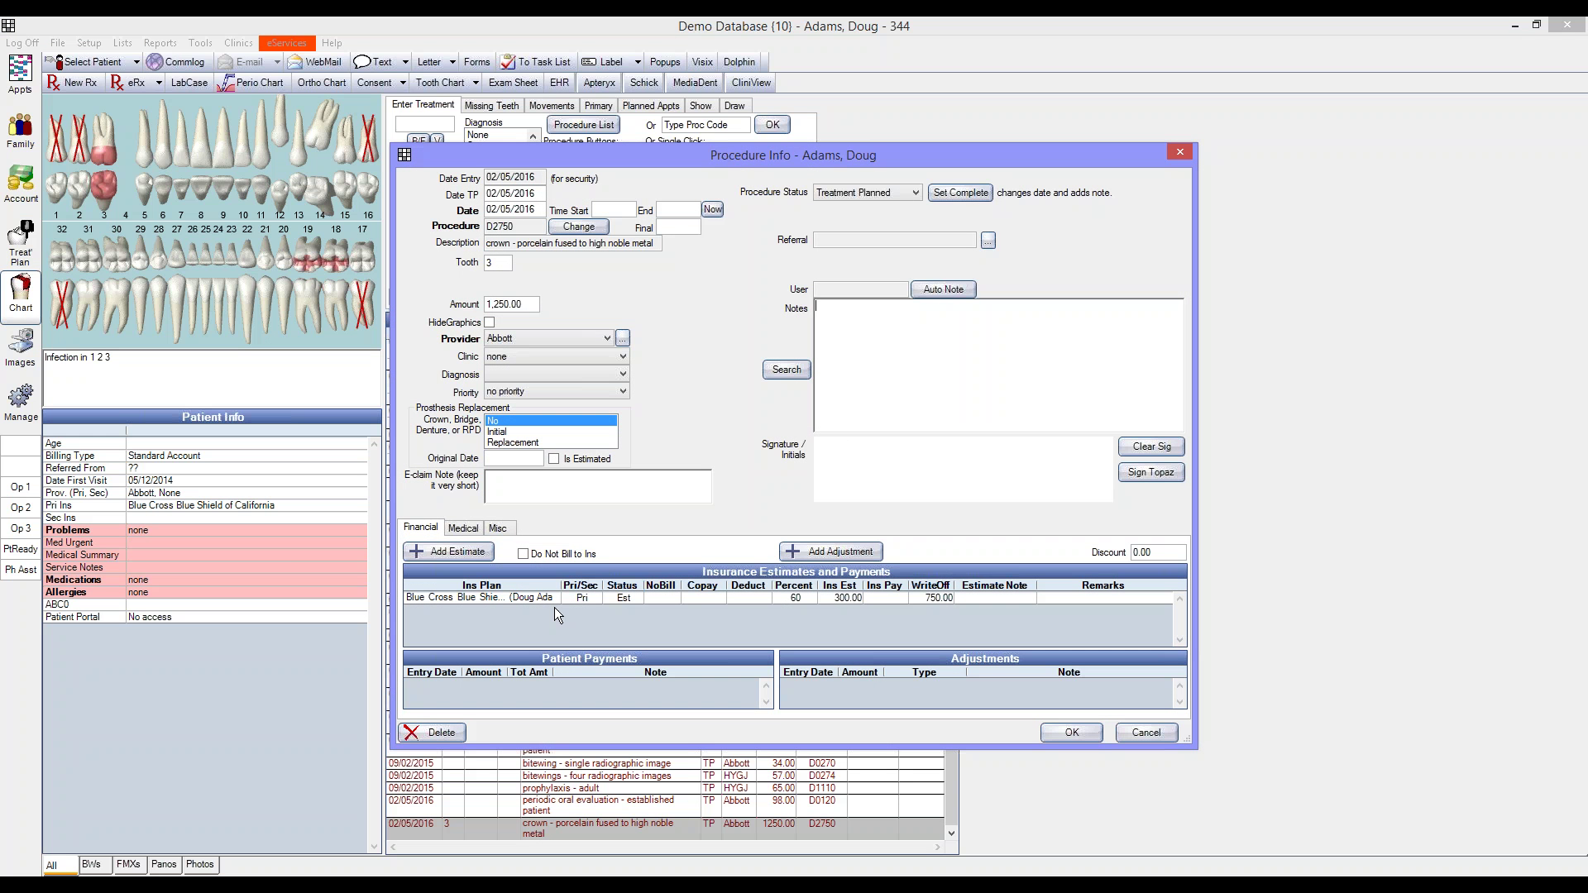
pyautogui.doubleClick(487, 305)
pyautogui.click(439, 598)
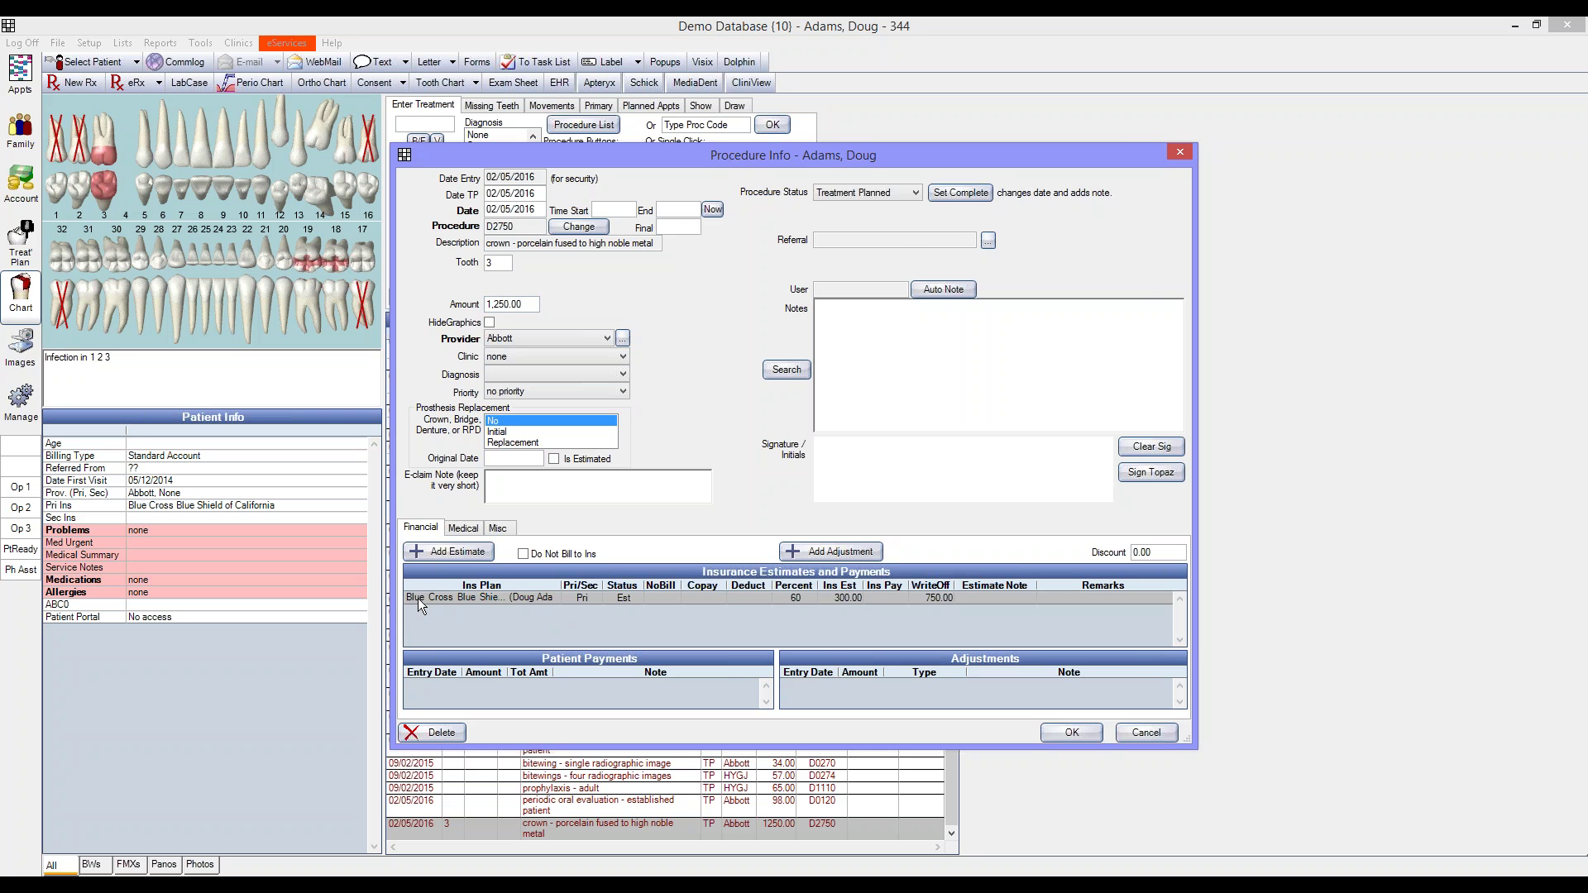
pyautogui.doubleClick(418, 597)
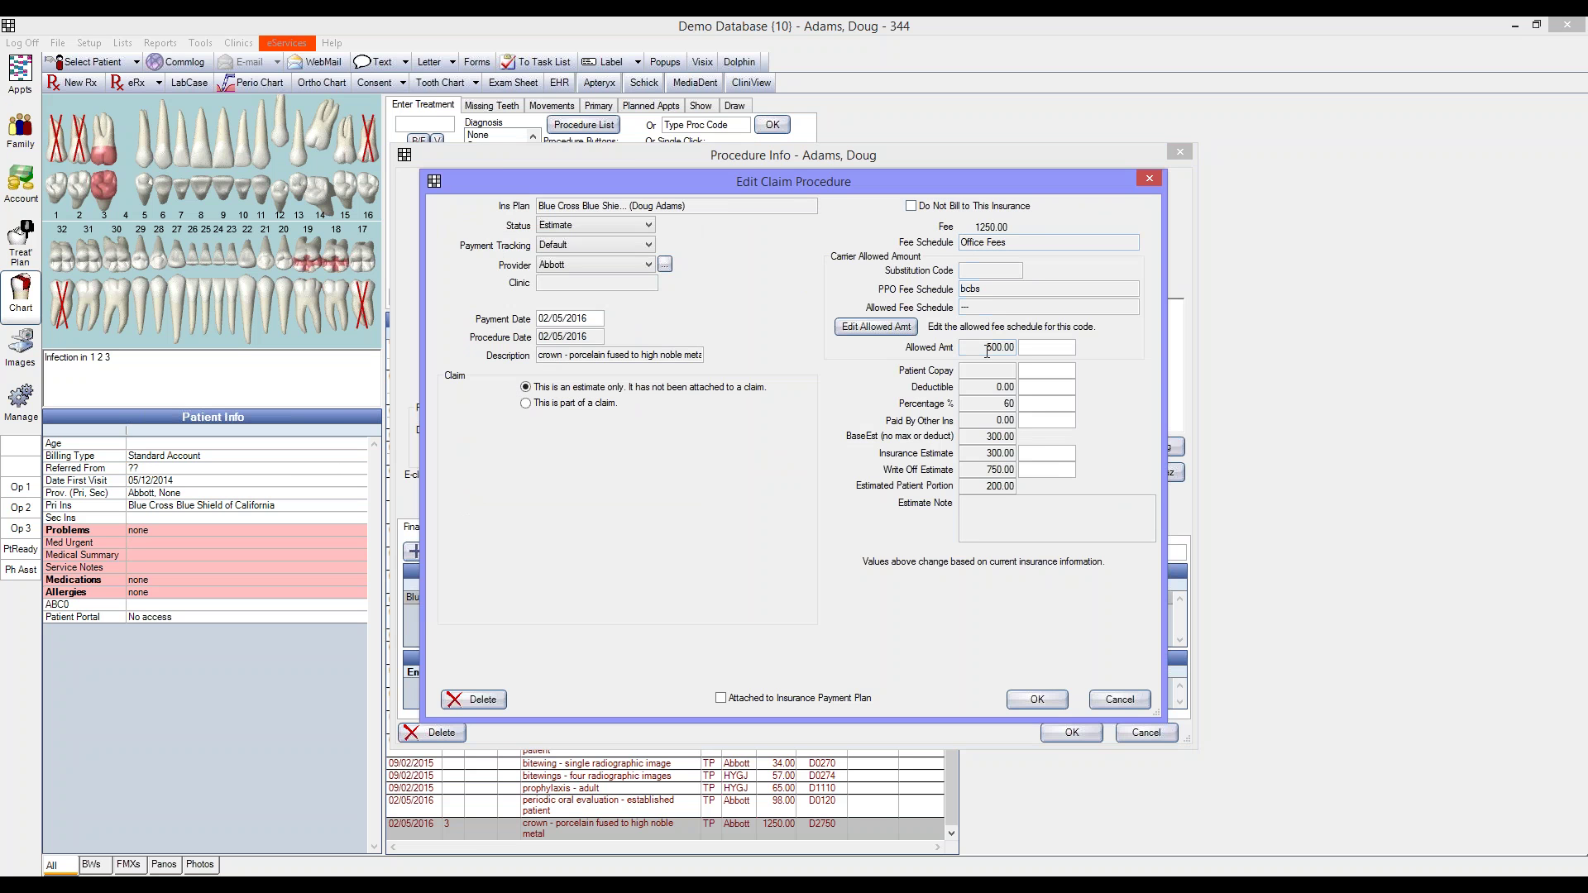
# Review the 500.00 allowed amount and 750.00 write-off, then save without a prosthesis date.
pyautogui.moveTo(987, 351); pyautogui.dragTo(1051, 405)
pyautogui.click(1051, 406)
pyautogui.click(1044, 471)
pyautogui.click(1054, 703)
pyautogui.click(1069, 728)
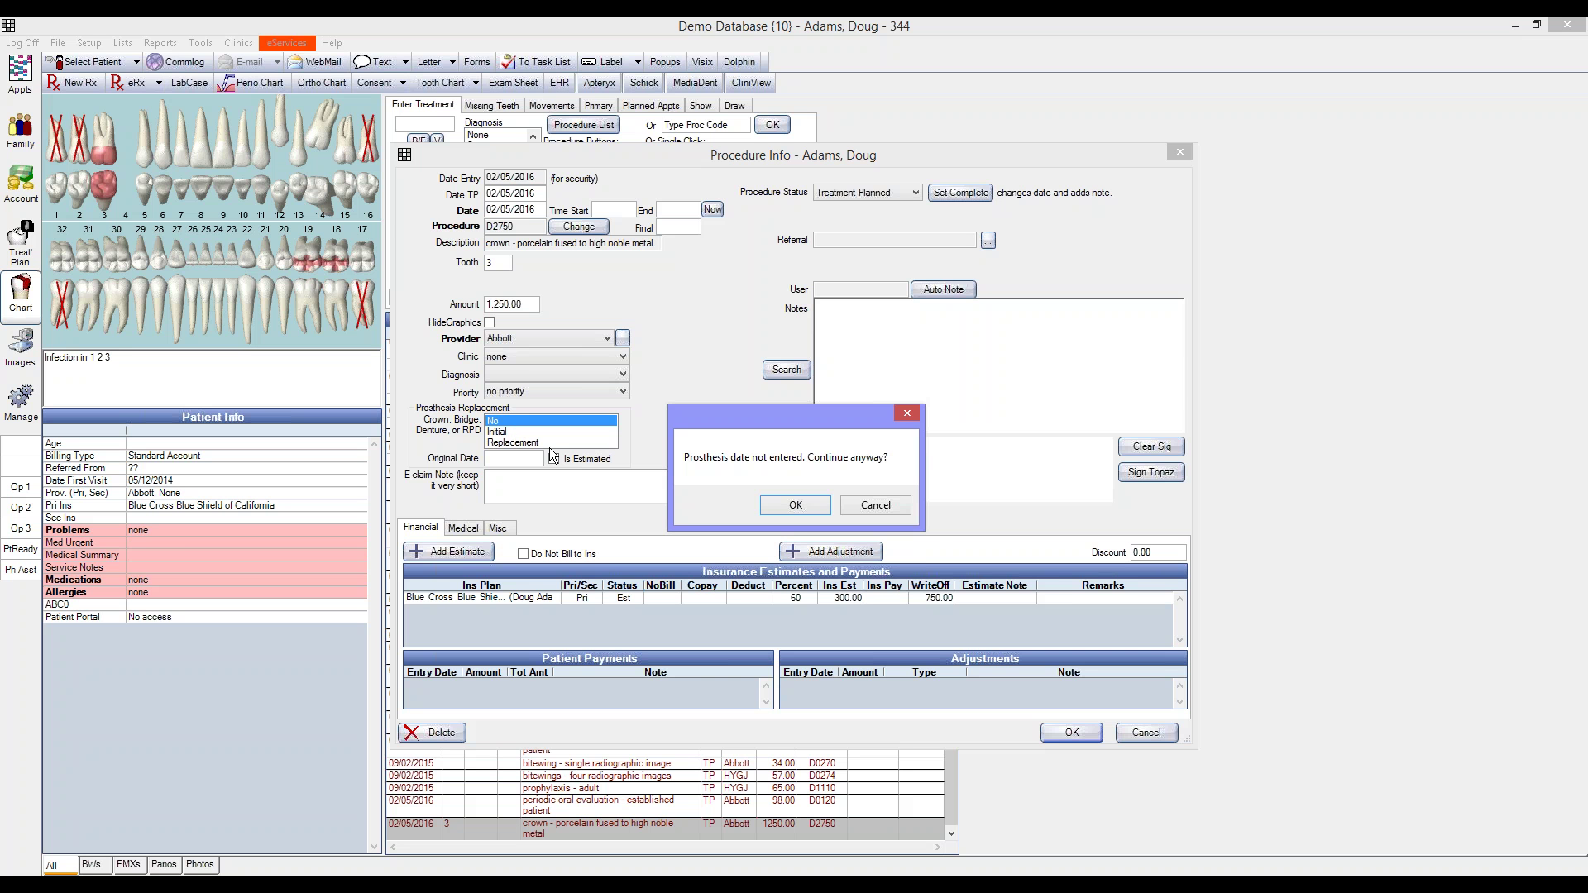
pyautogui.click(796, 505)
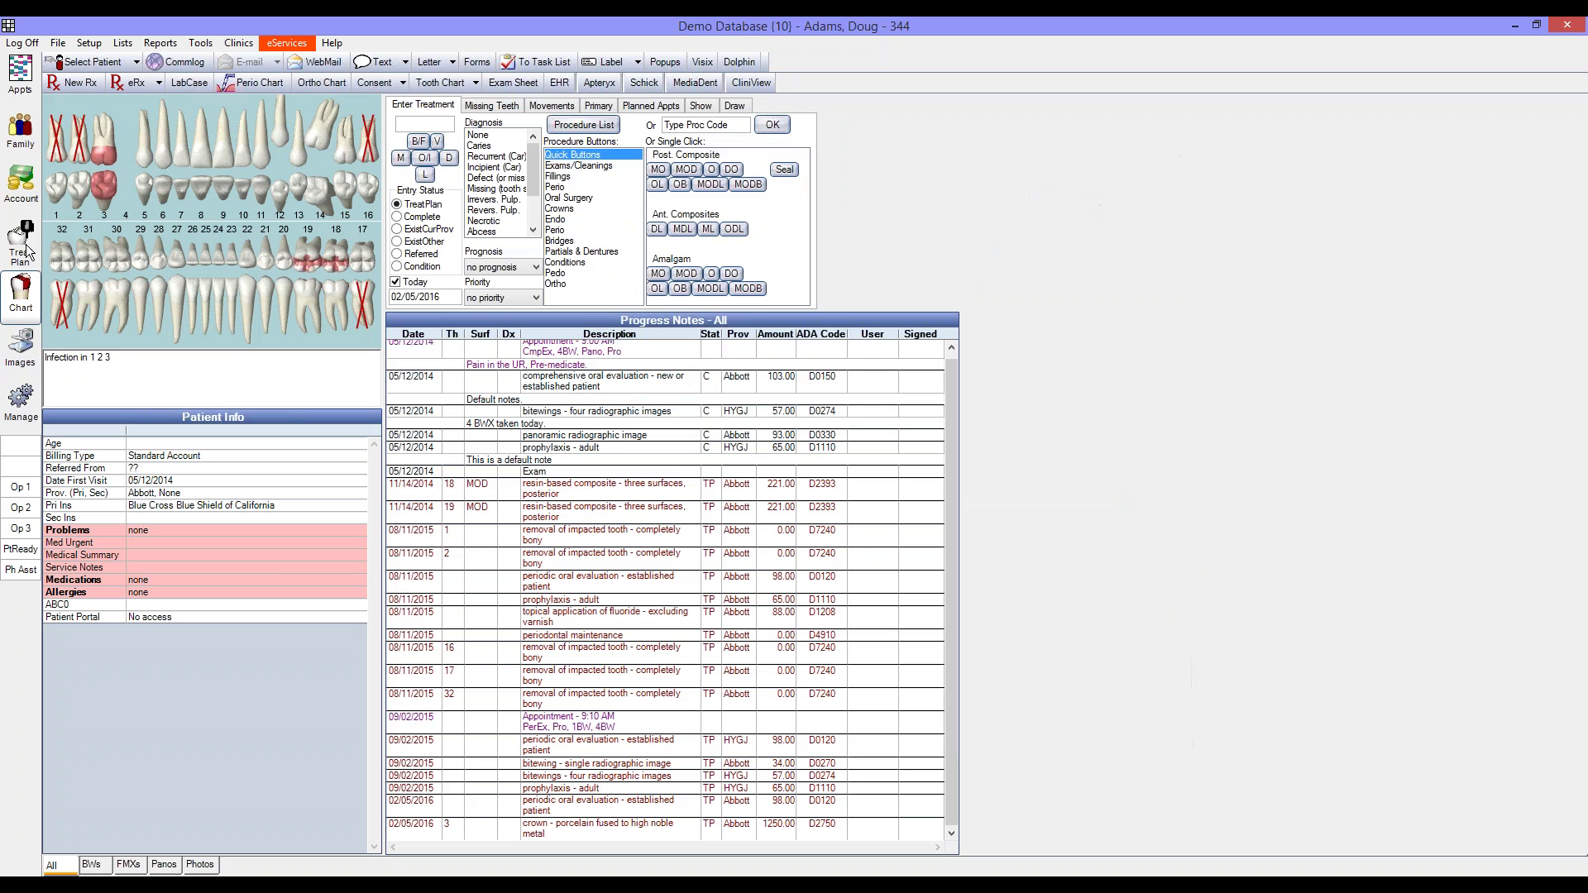
# Book a 2pm Dr. Abbott appointment with D2750 and D0120 attached, totalling $1,348.00.
pyautogui.click(36, 87)
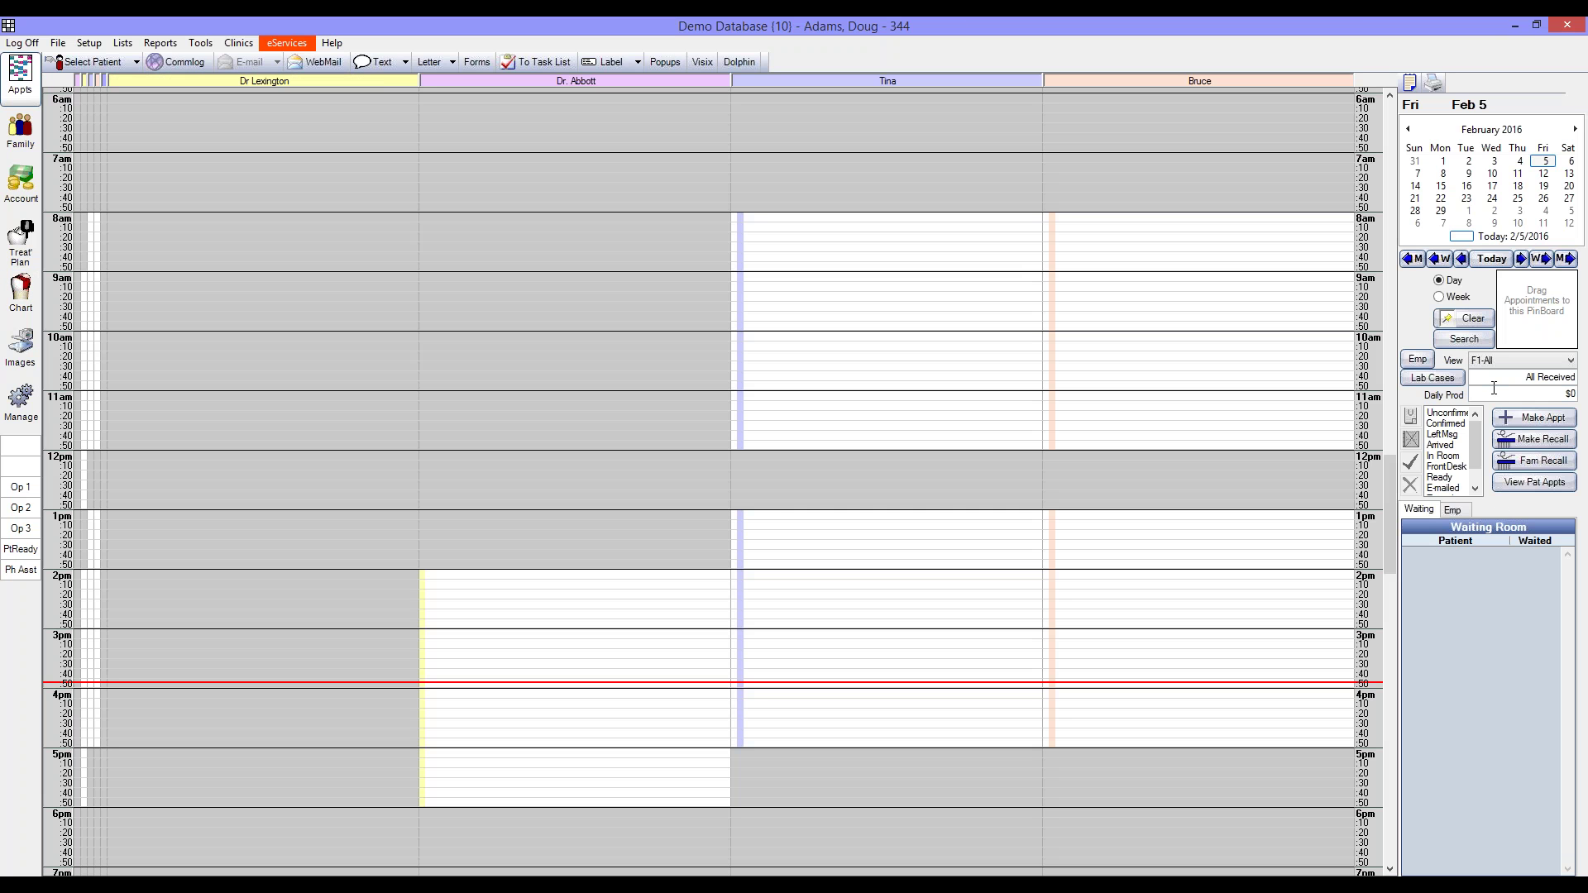
pyautogui.click(1538, 394)
pyautogui.doubleClick(540, 574)
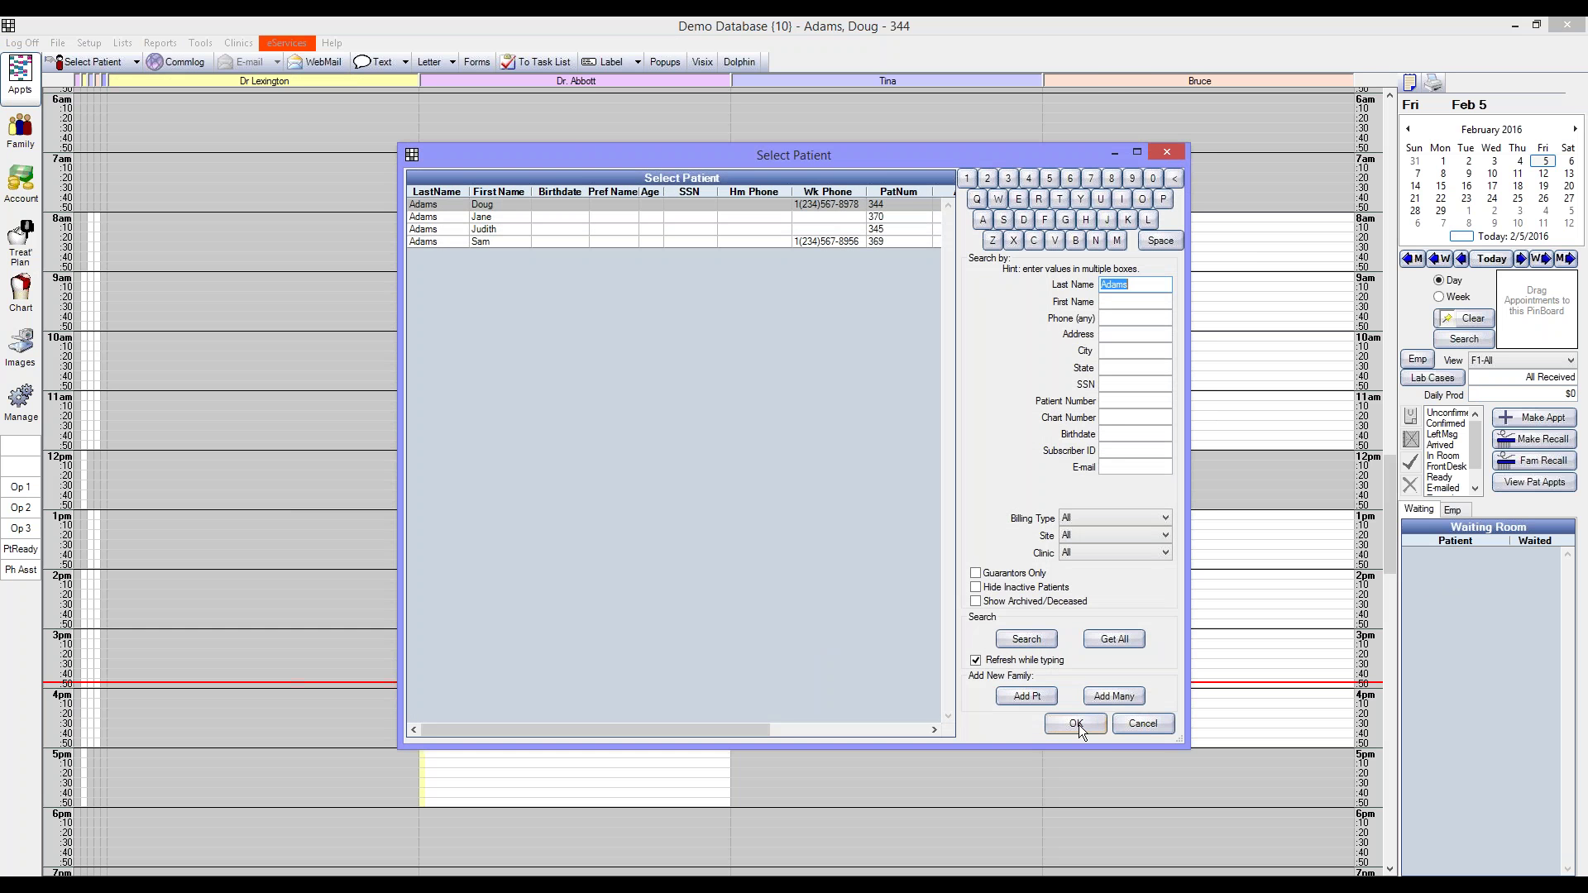
pyautogui.click(1077, 723)
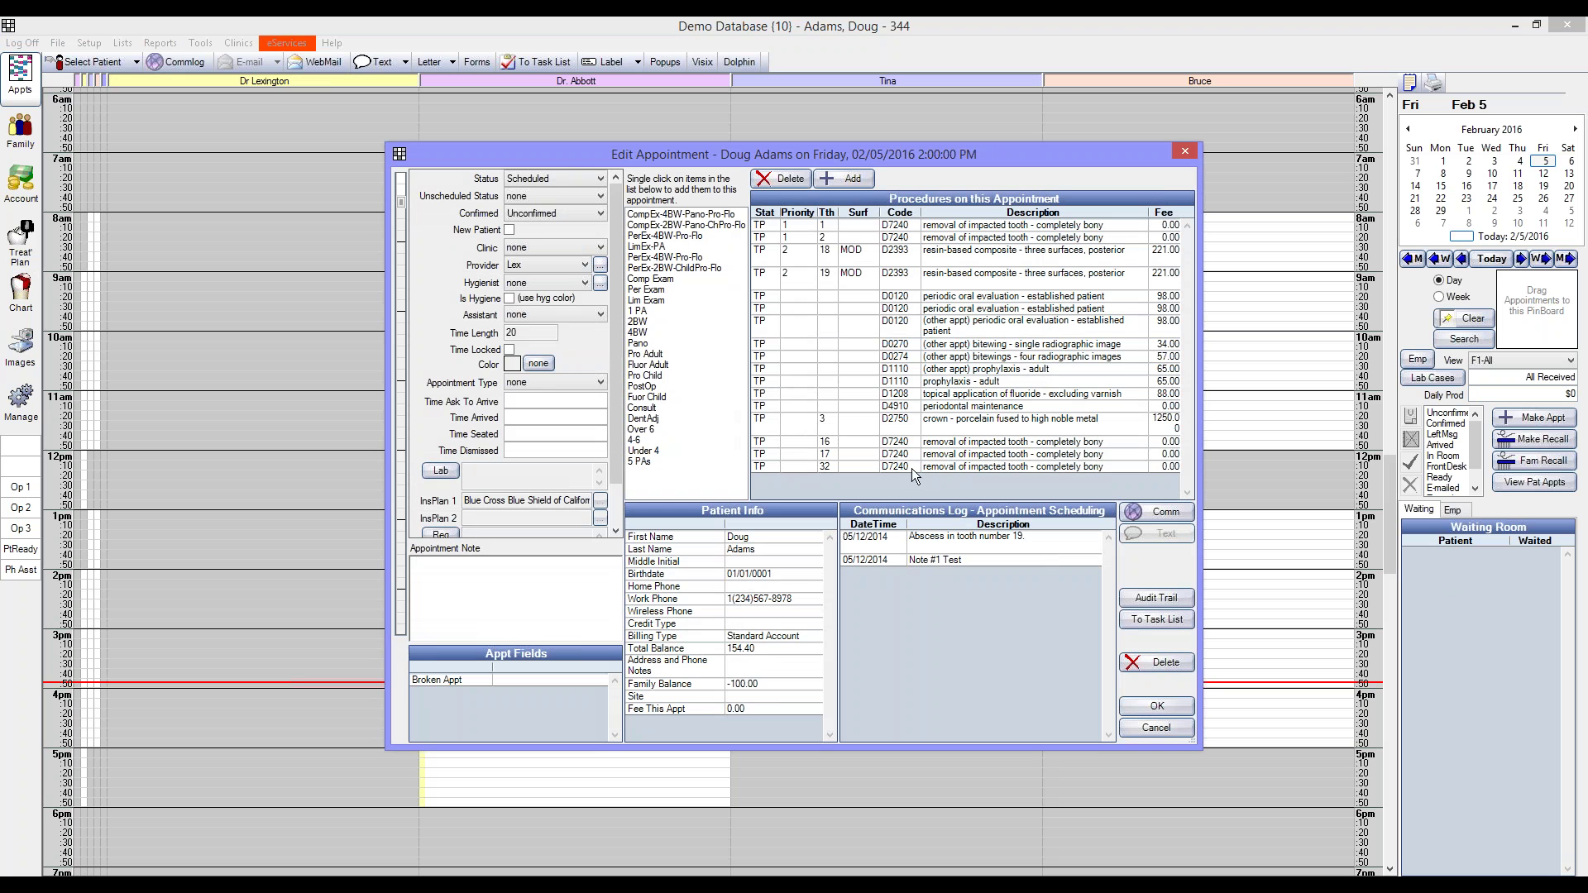
pyautogui.click(933, 425)
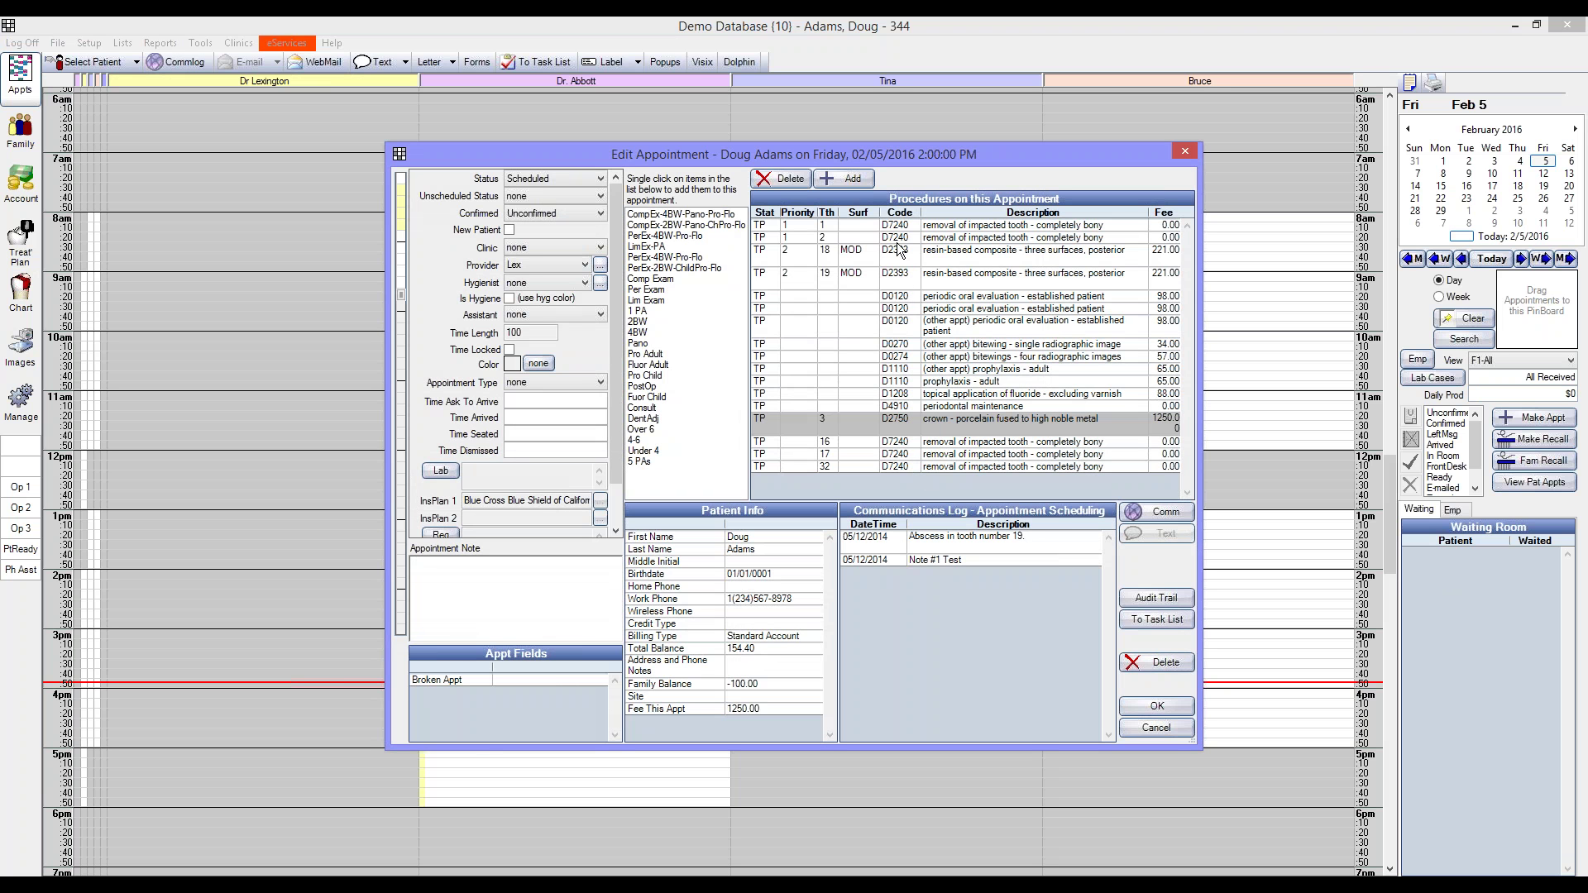
pyautogui.click(945, 298)
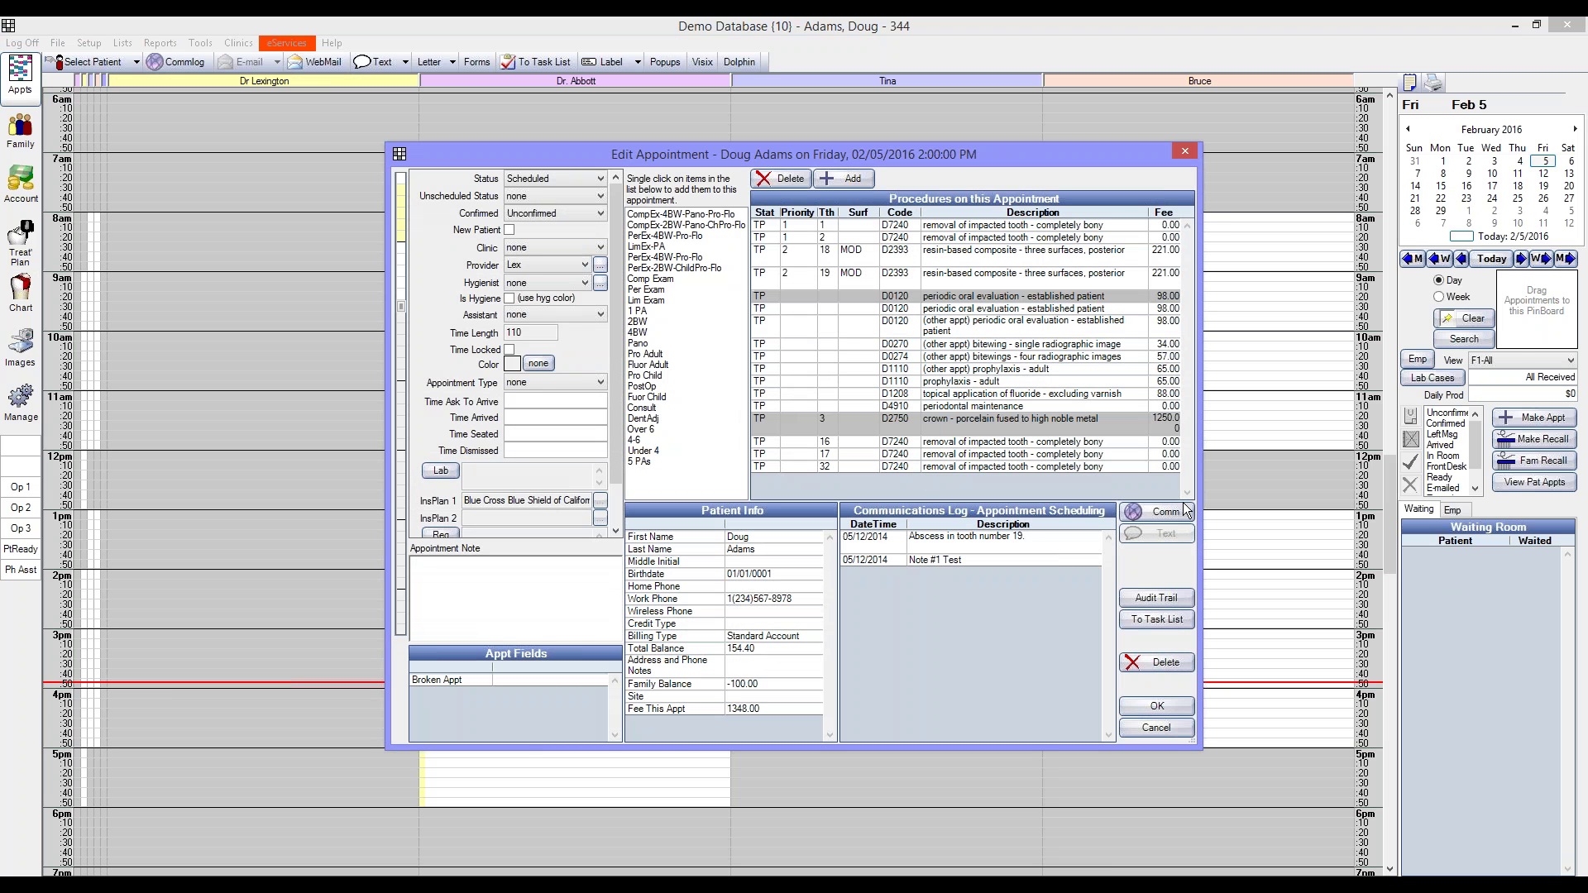
pyautogui.click(1158, 707)
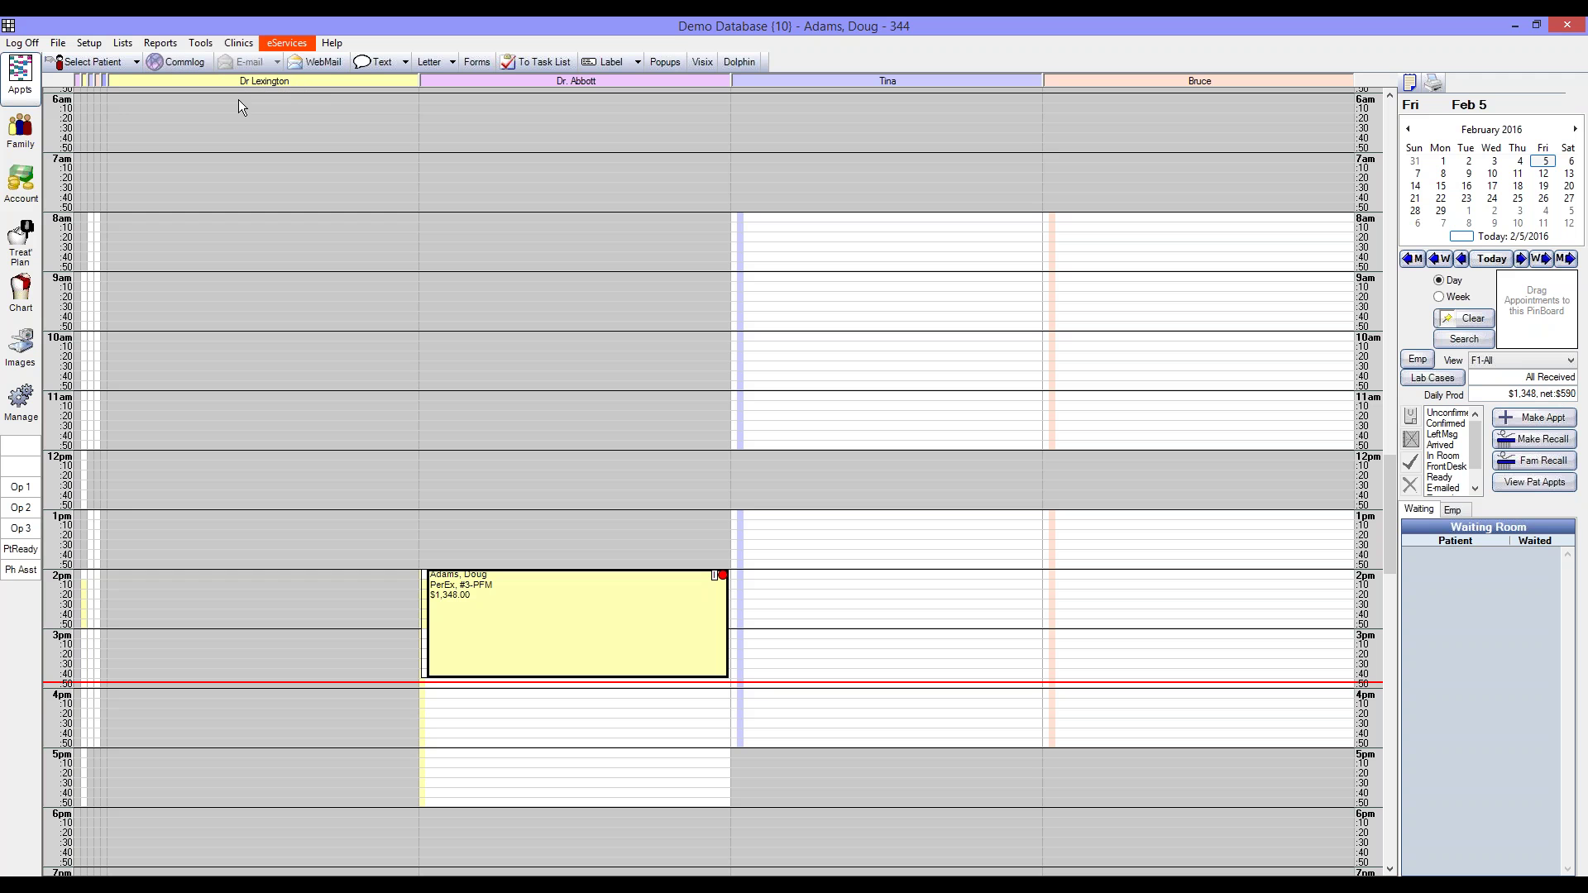
# Edit the F1-All appointment view to move Production to the end of the main rows.
pyautogui.click(91, 45)
pyautogui.moveTo(106, 65)
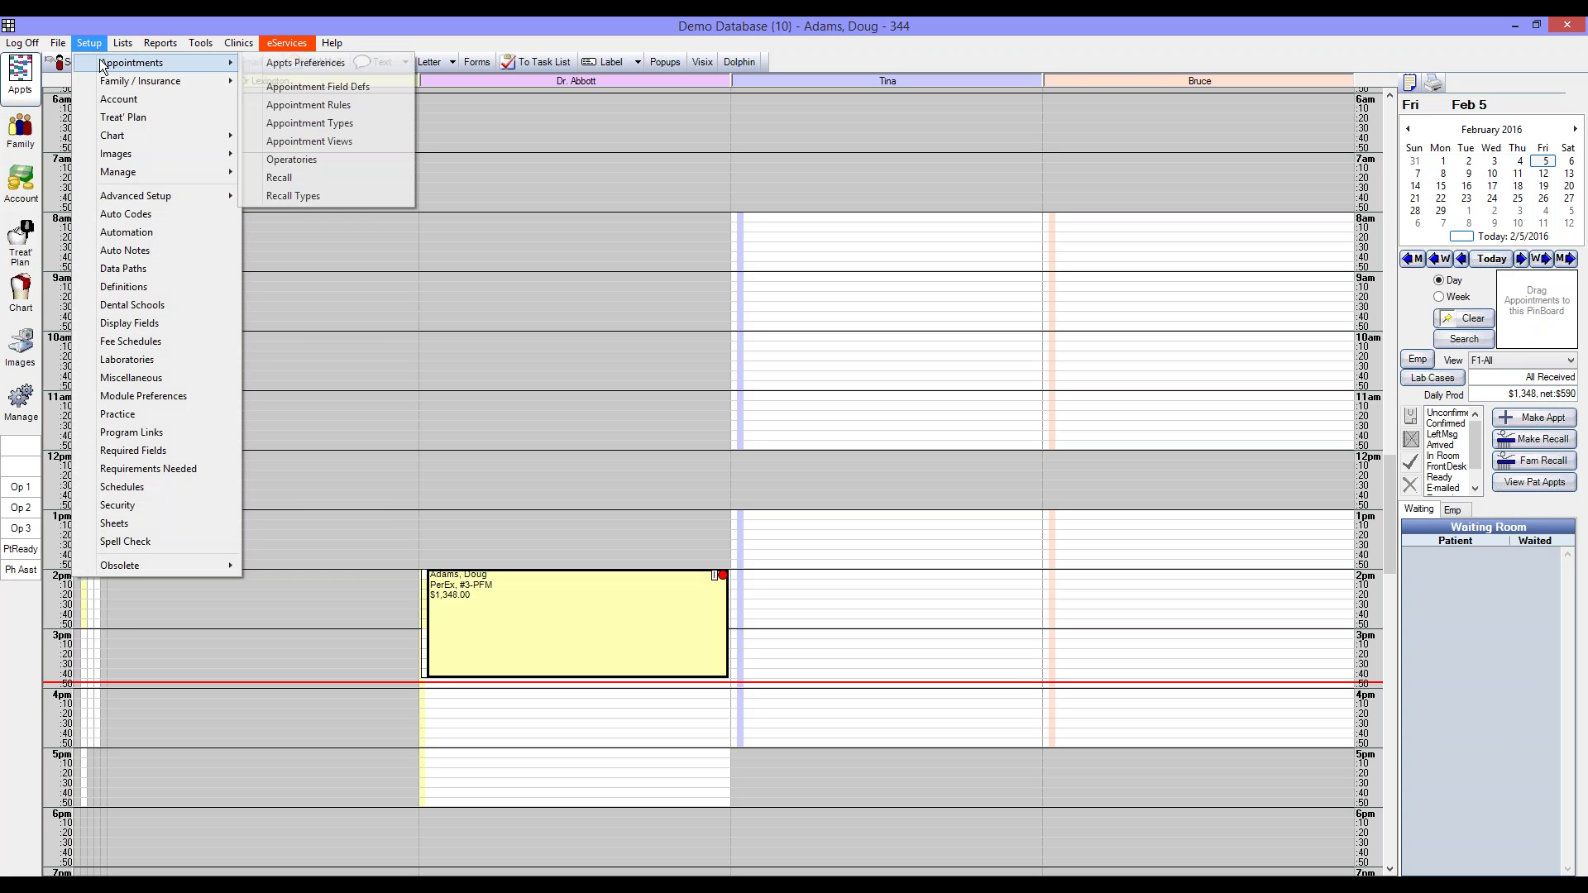
pyautogui.click(296, 141)
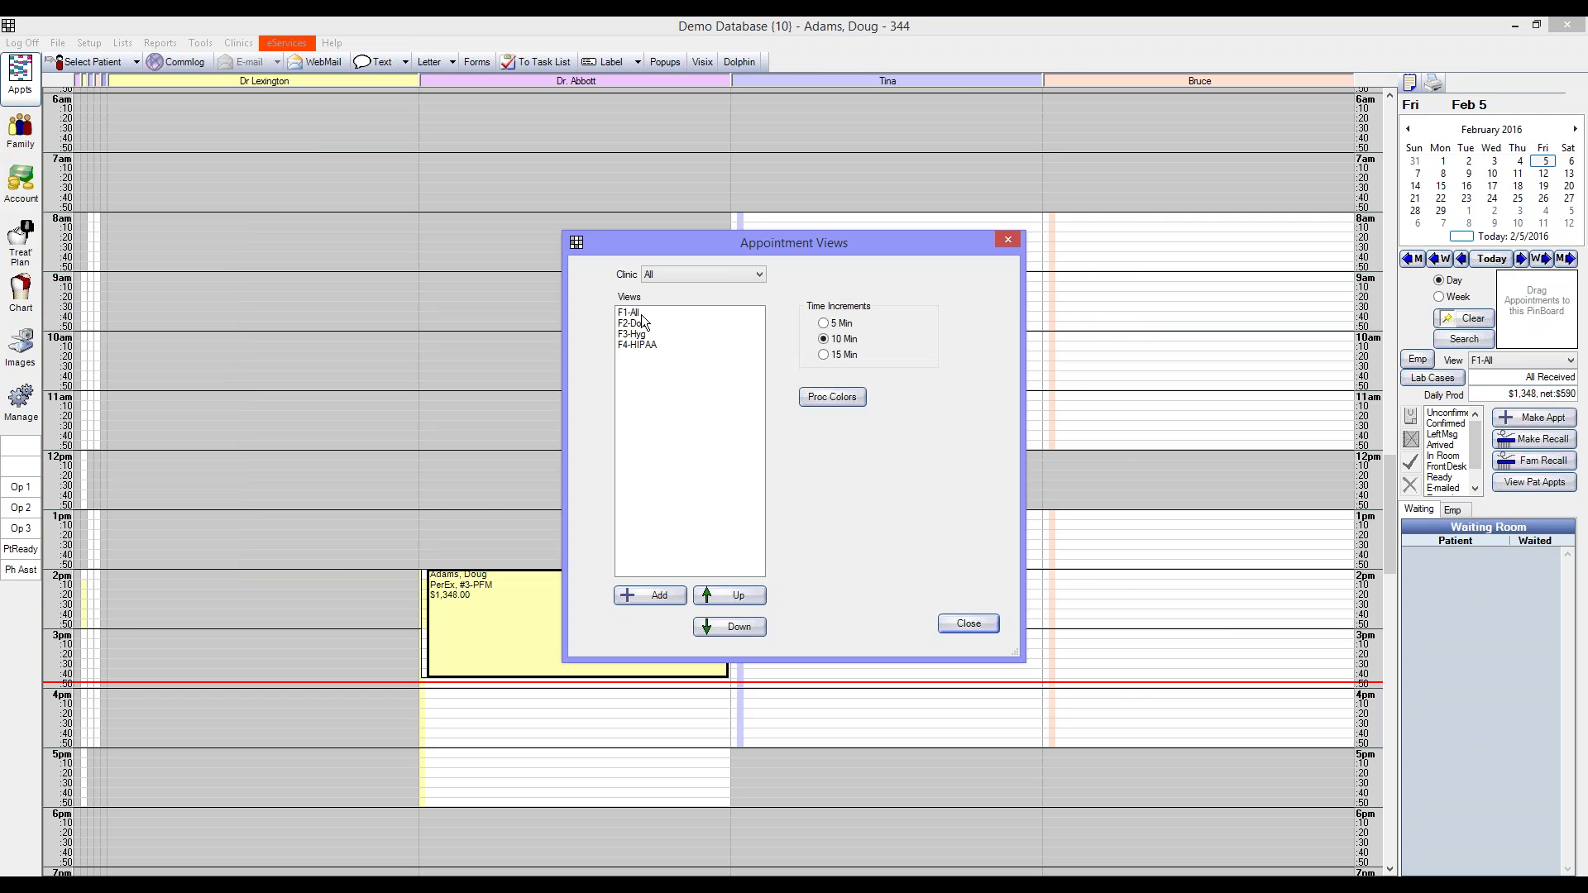
pyautogui.doubleClick(643, 318)
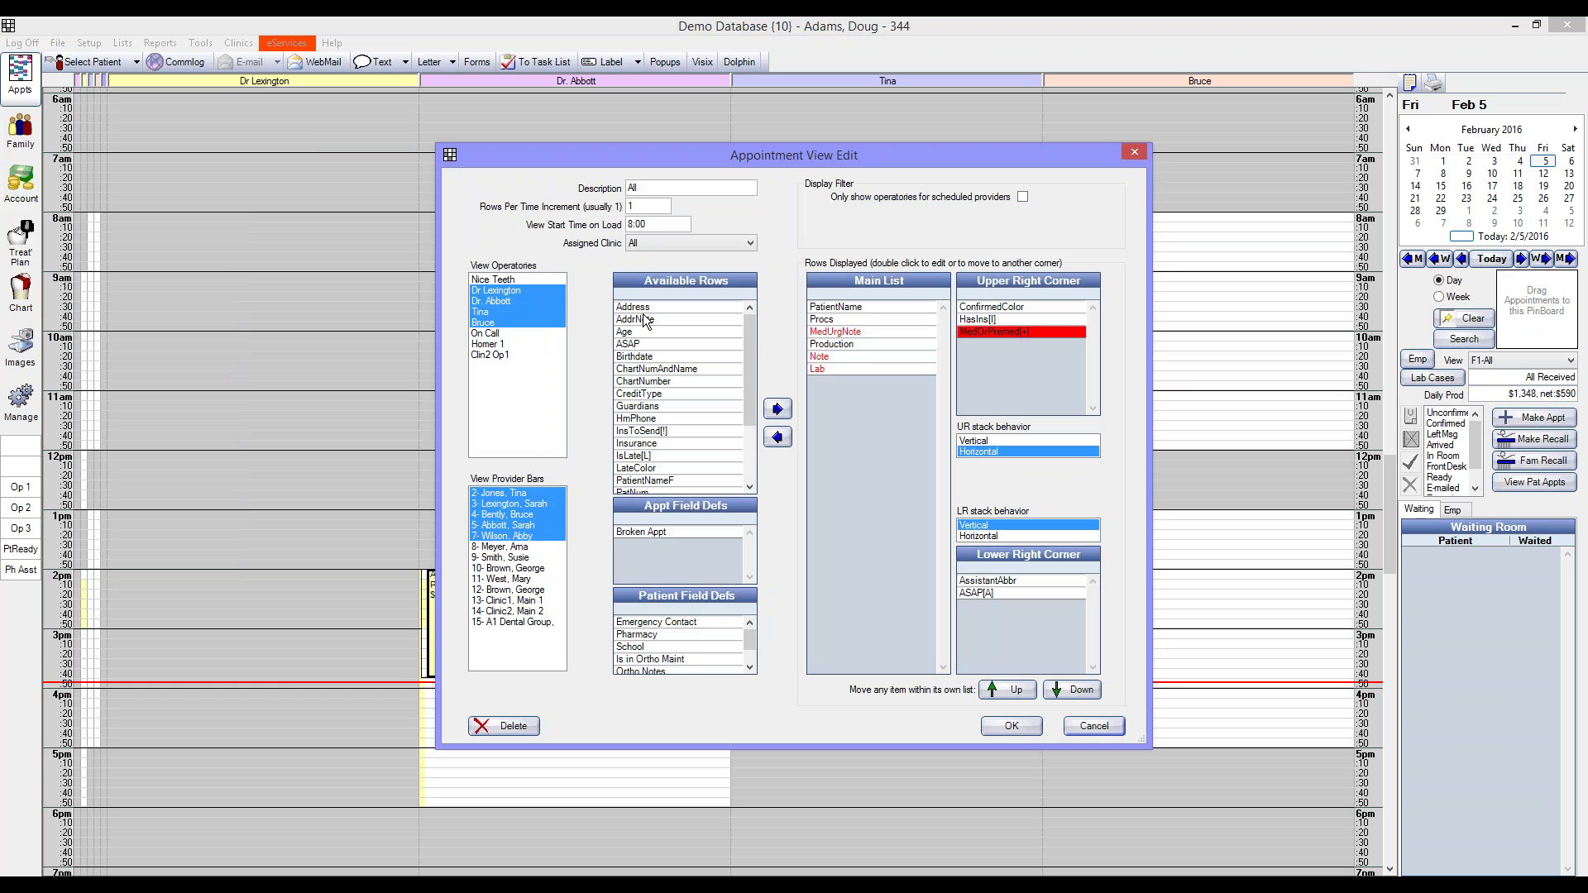
pyautogui.click(838, 344)
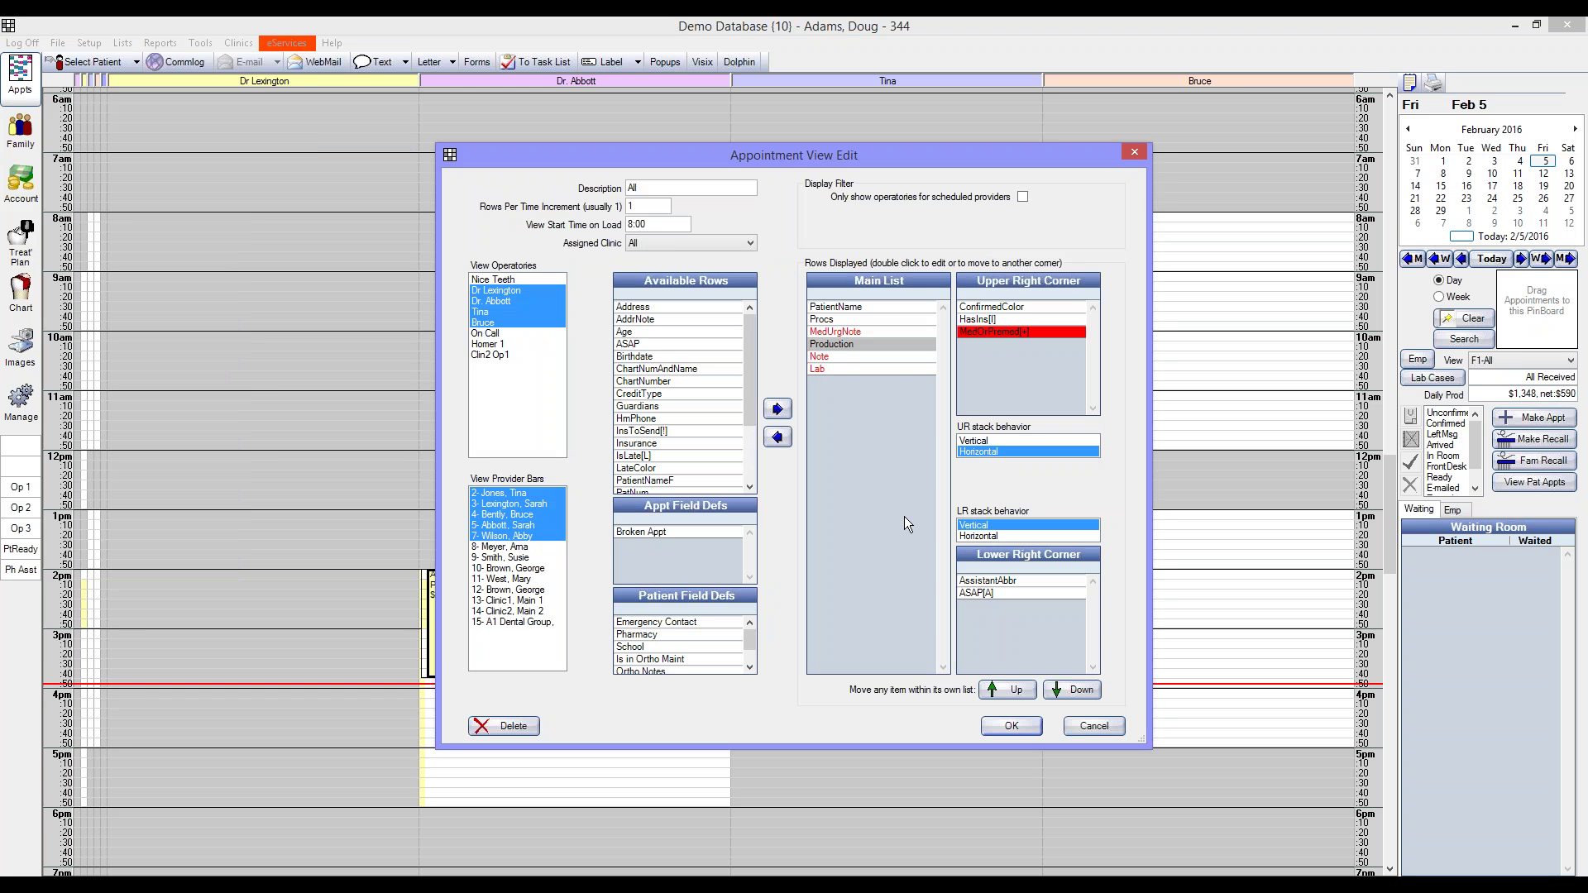
pyautogui.click(777, 437)
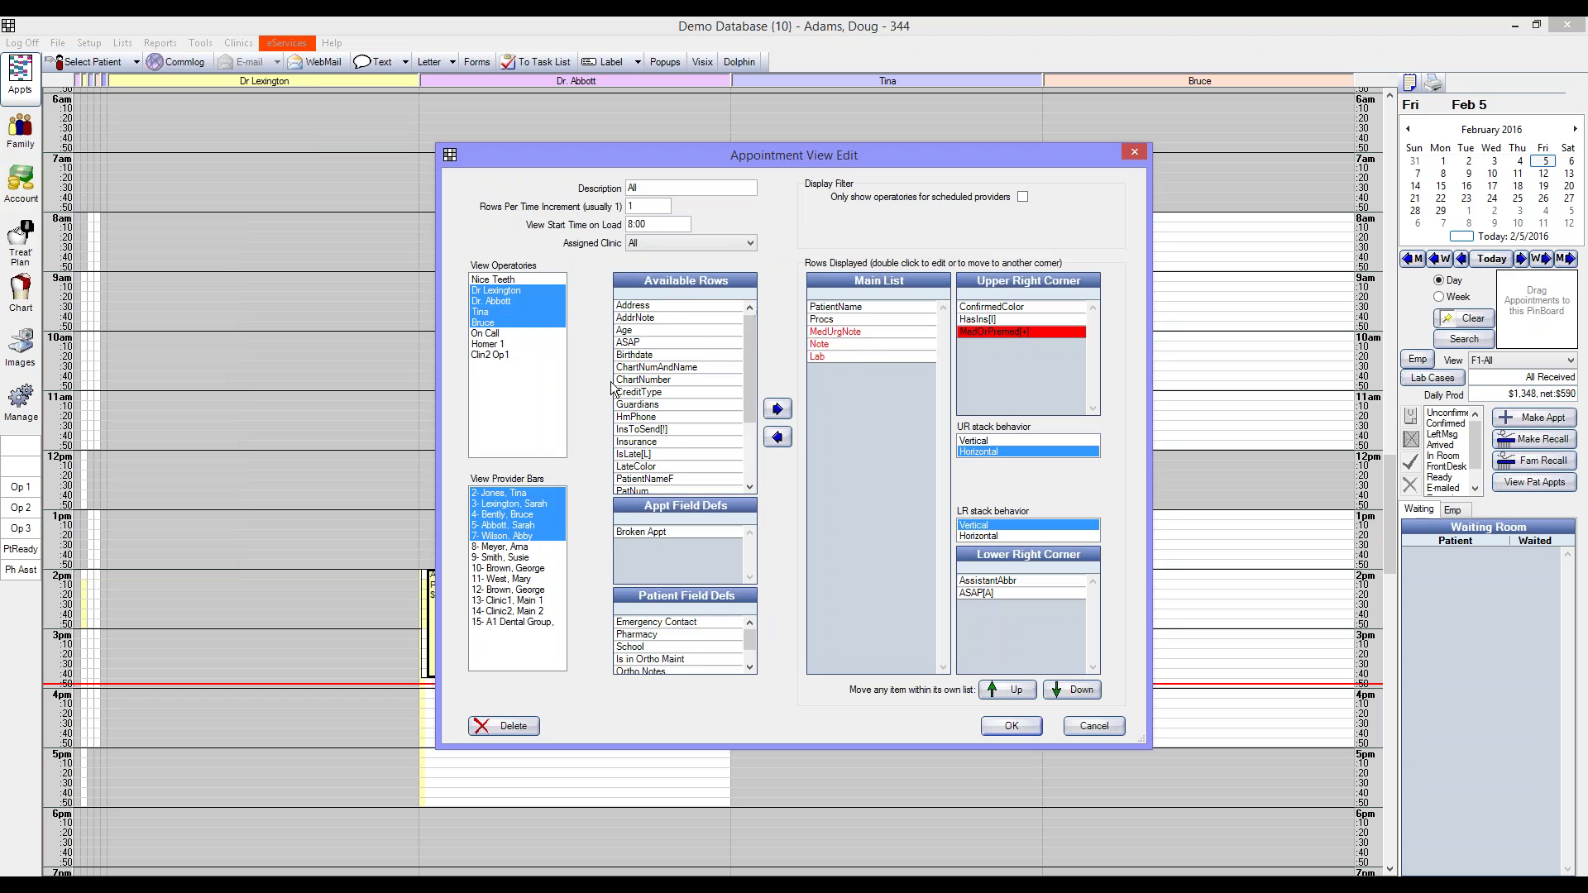
pyautogui.moveTo(752, 332); pyautogui.dragTo(757, 409)
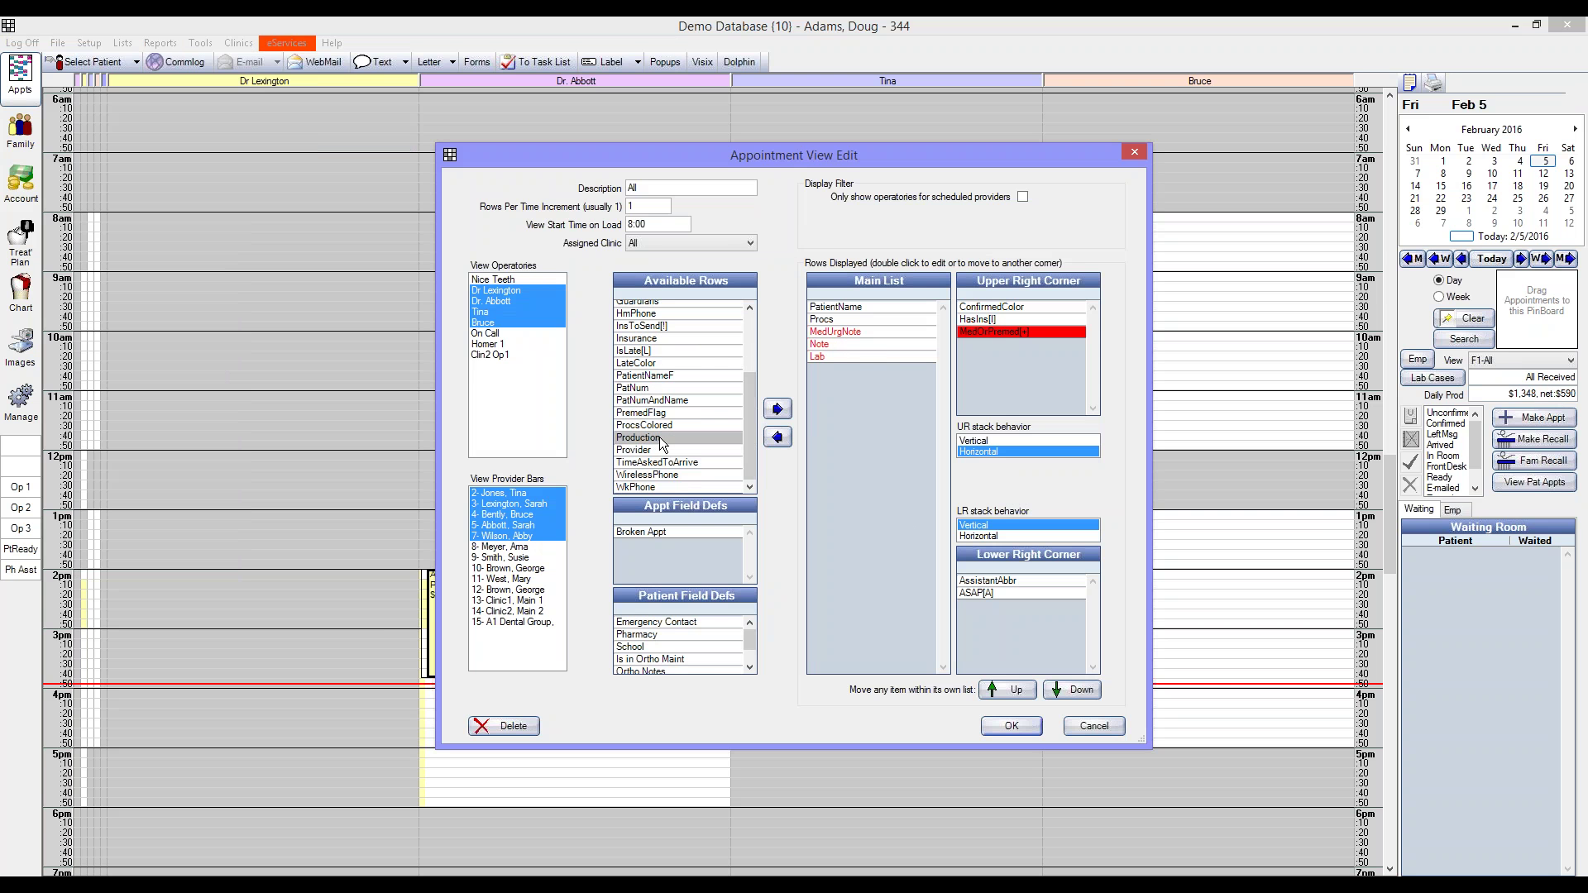
pyautogui.click(778, 408)
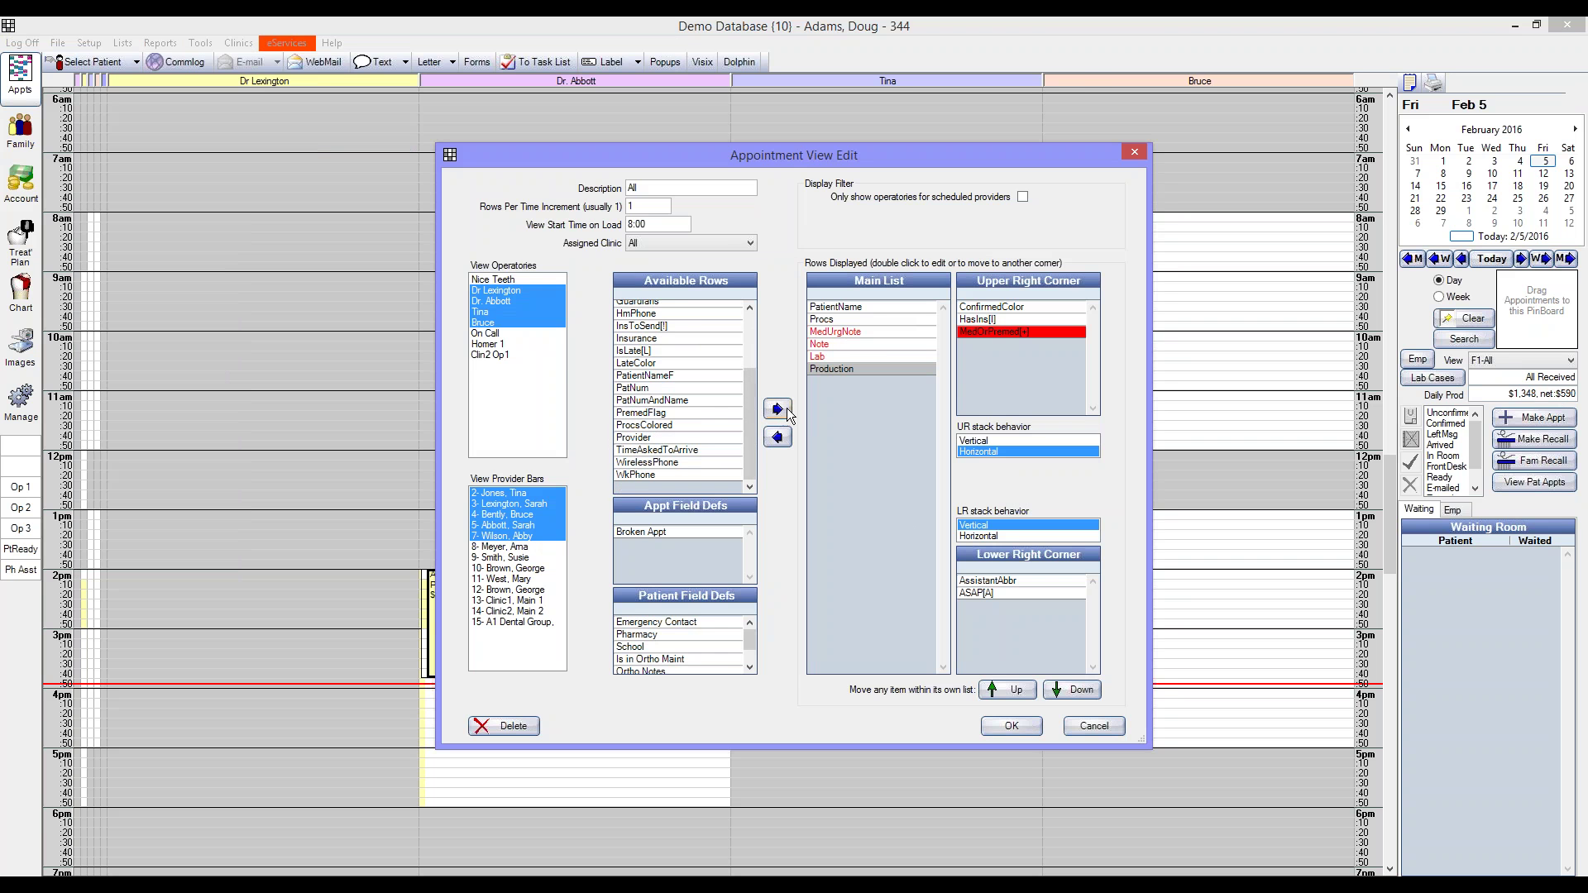
pyautogui.click(1022, 731)
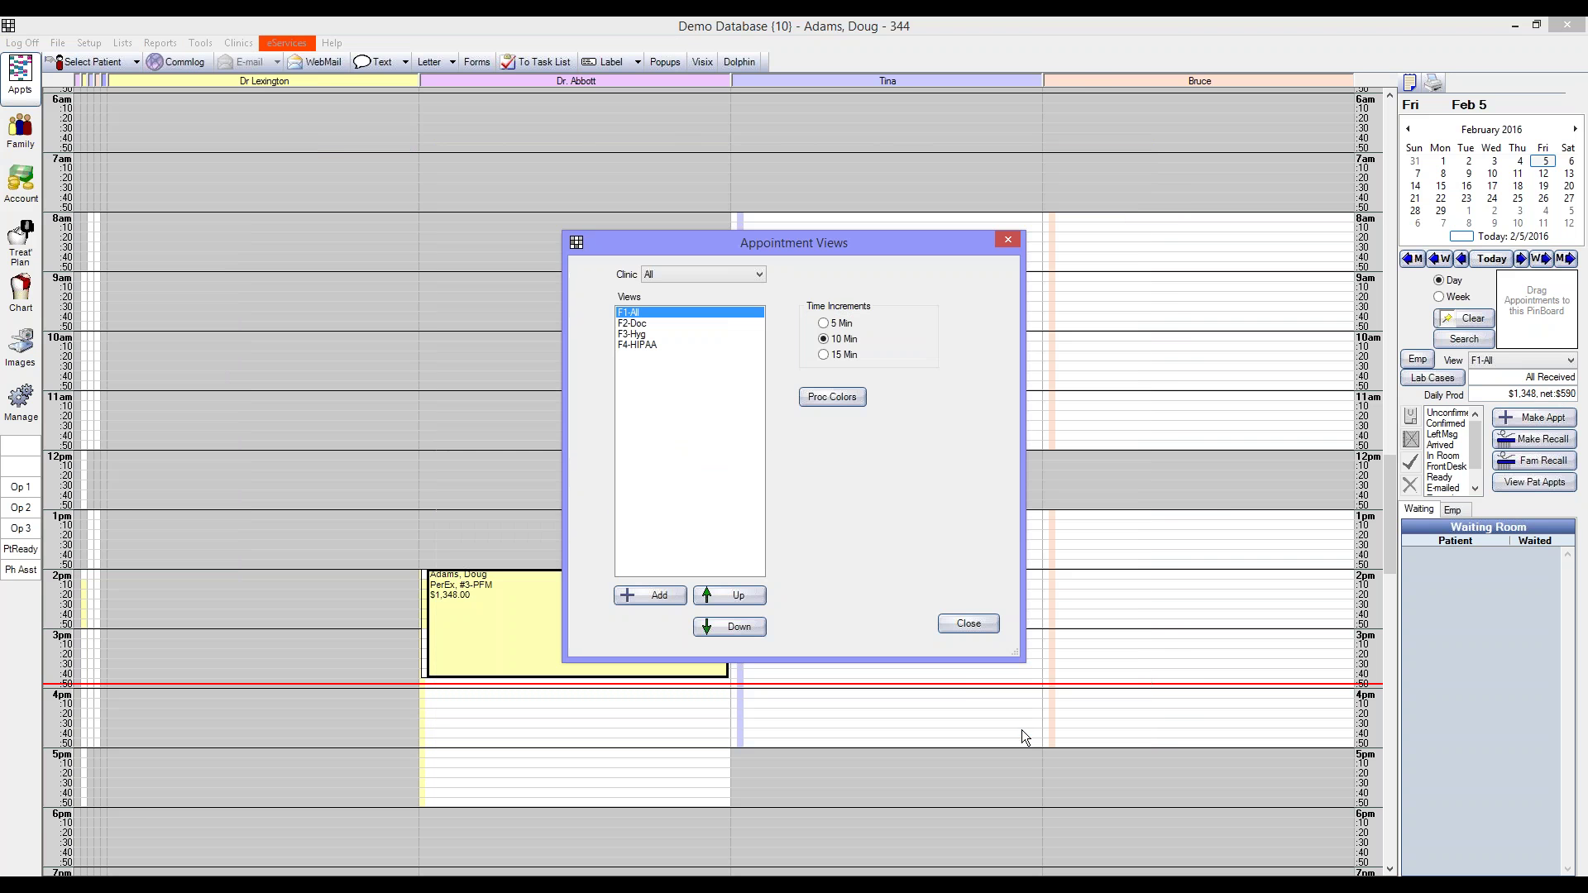
# Close Appointment Views so the appointment shows $1,348.00 production as its last line.
pyautogui.click(963, 622)
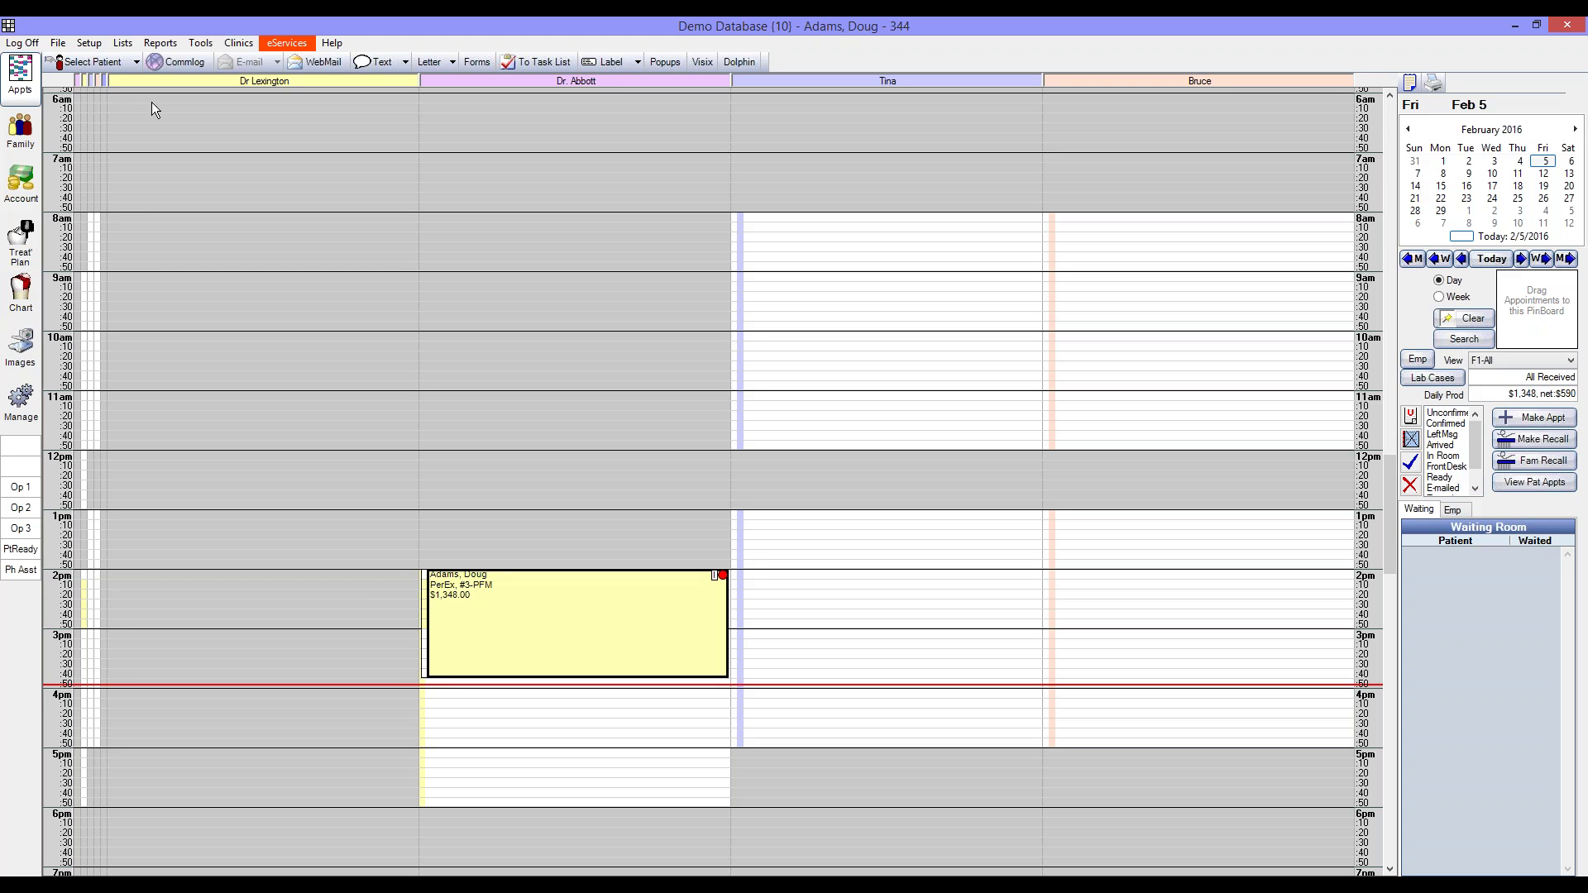
# Run the This Month production and income report for February 2016 and review it maximized.
pyautogui.click(158, 45)
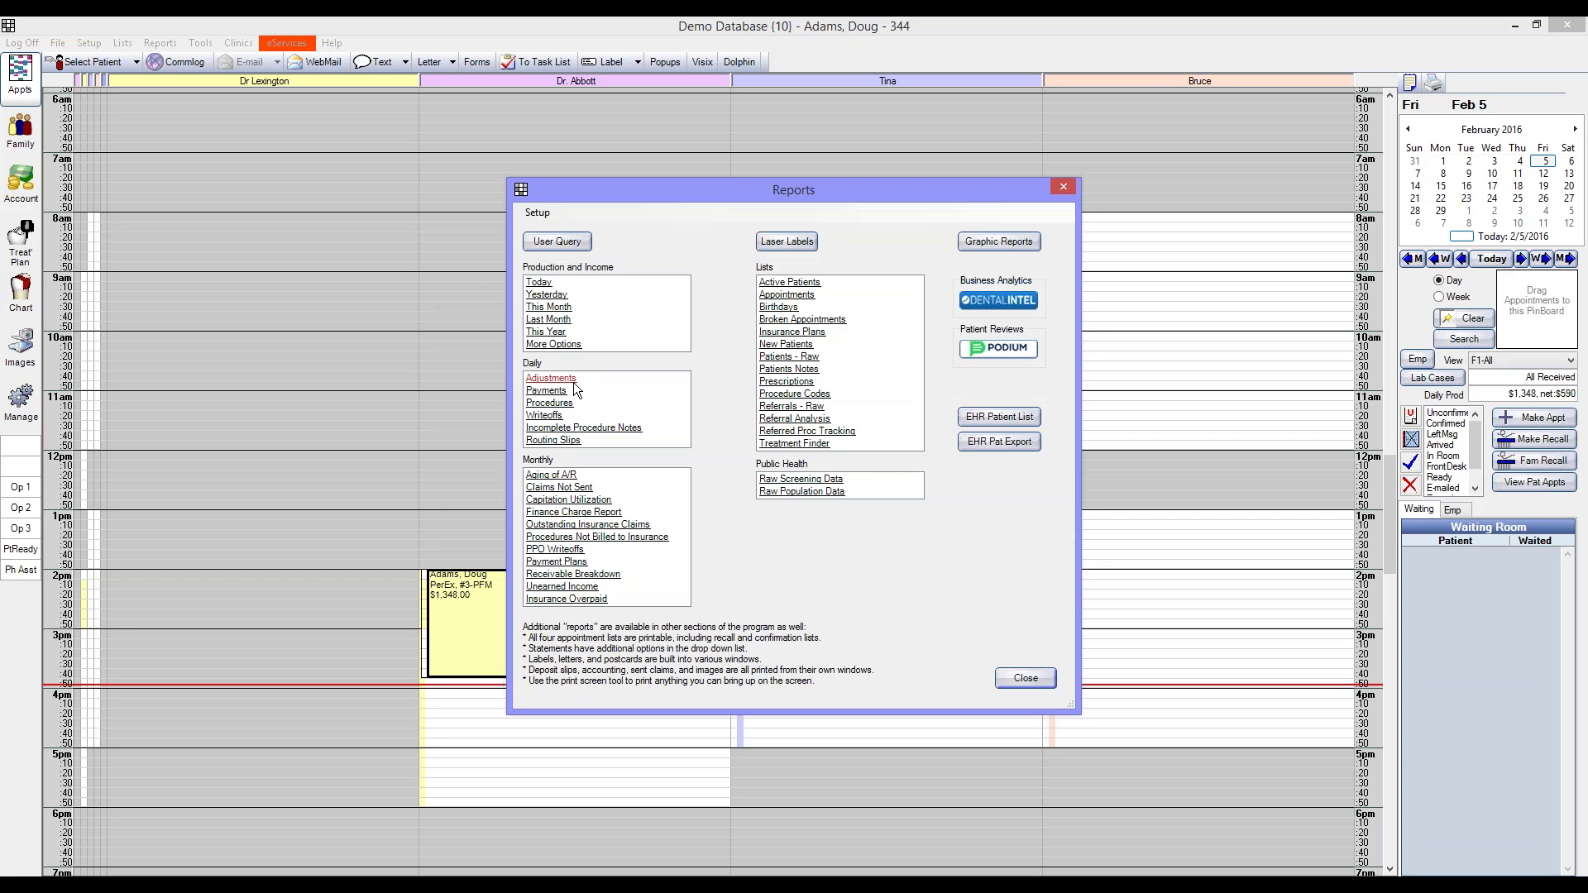
pyautogui.click(560, 308)
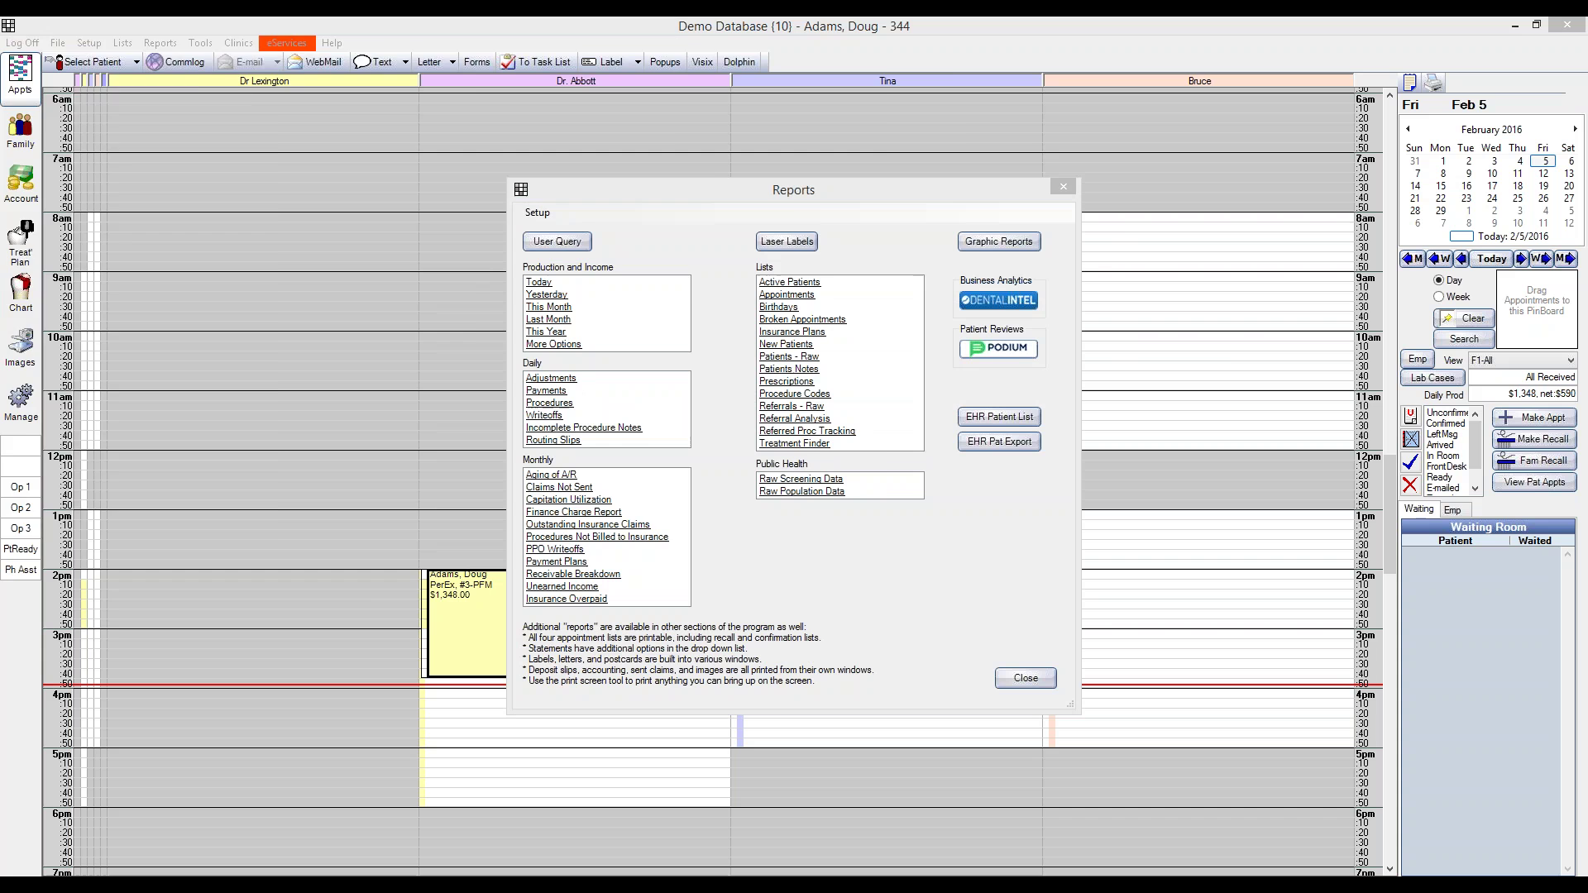
pyautogui.click(899, 74)
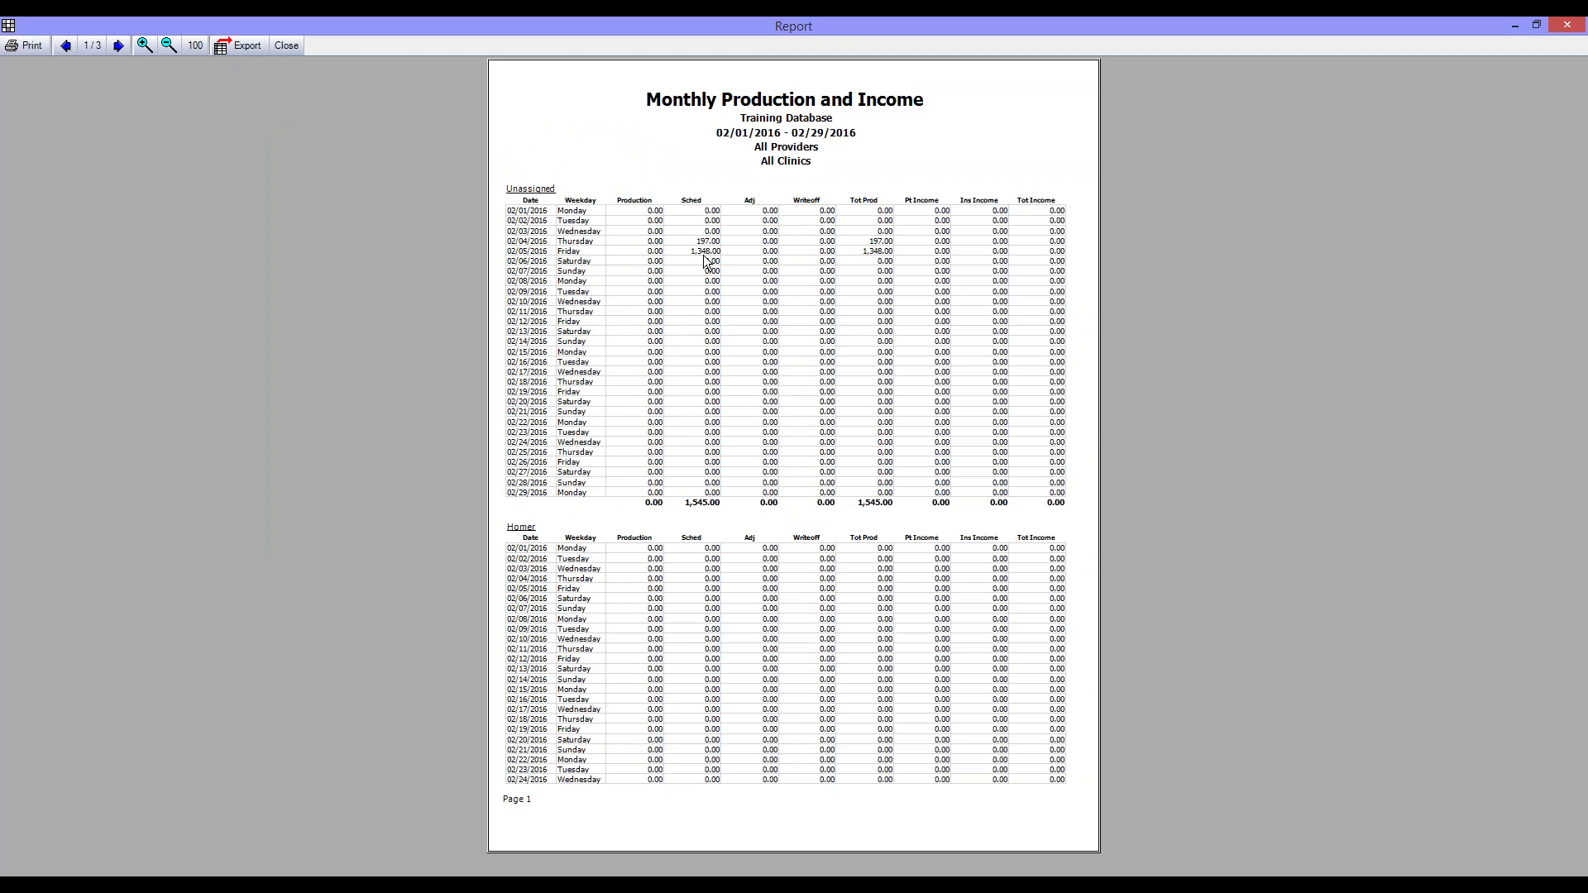
pyautogui.click(284, 48)
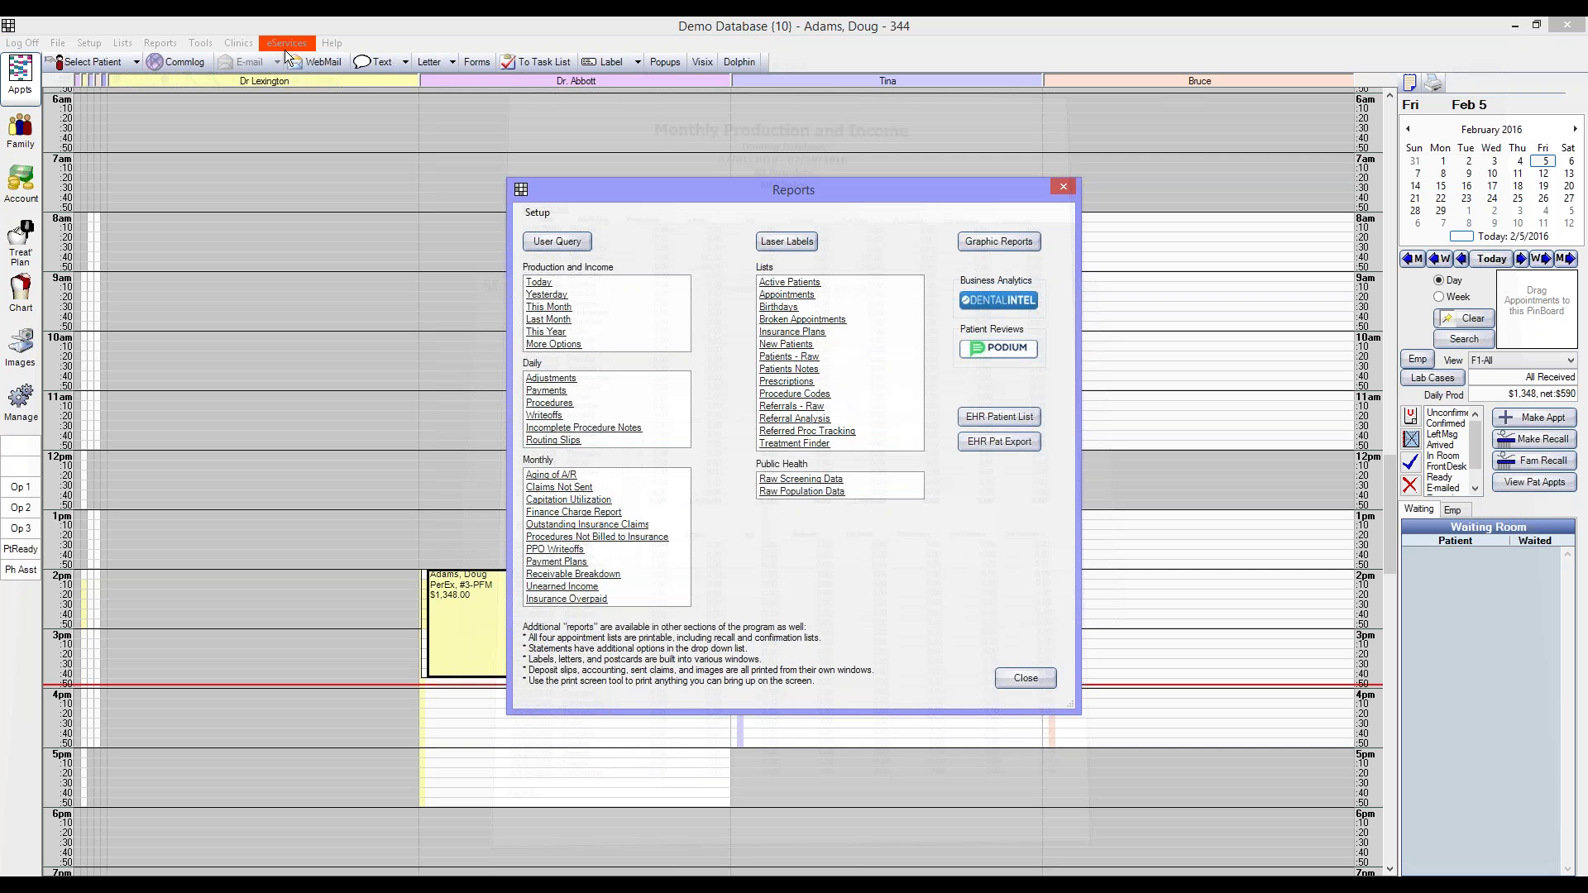
# Enable 'Monthly P&I scheduled production subtracts PPO writeoffs', rerun This Month's report, and reconfirm setup.
pyautogui.click(548, 212)
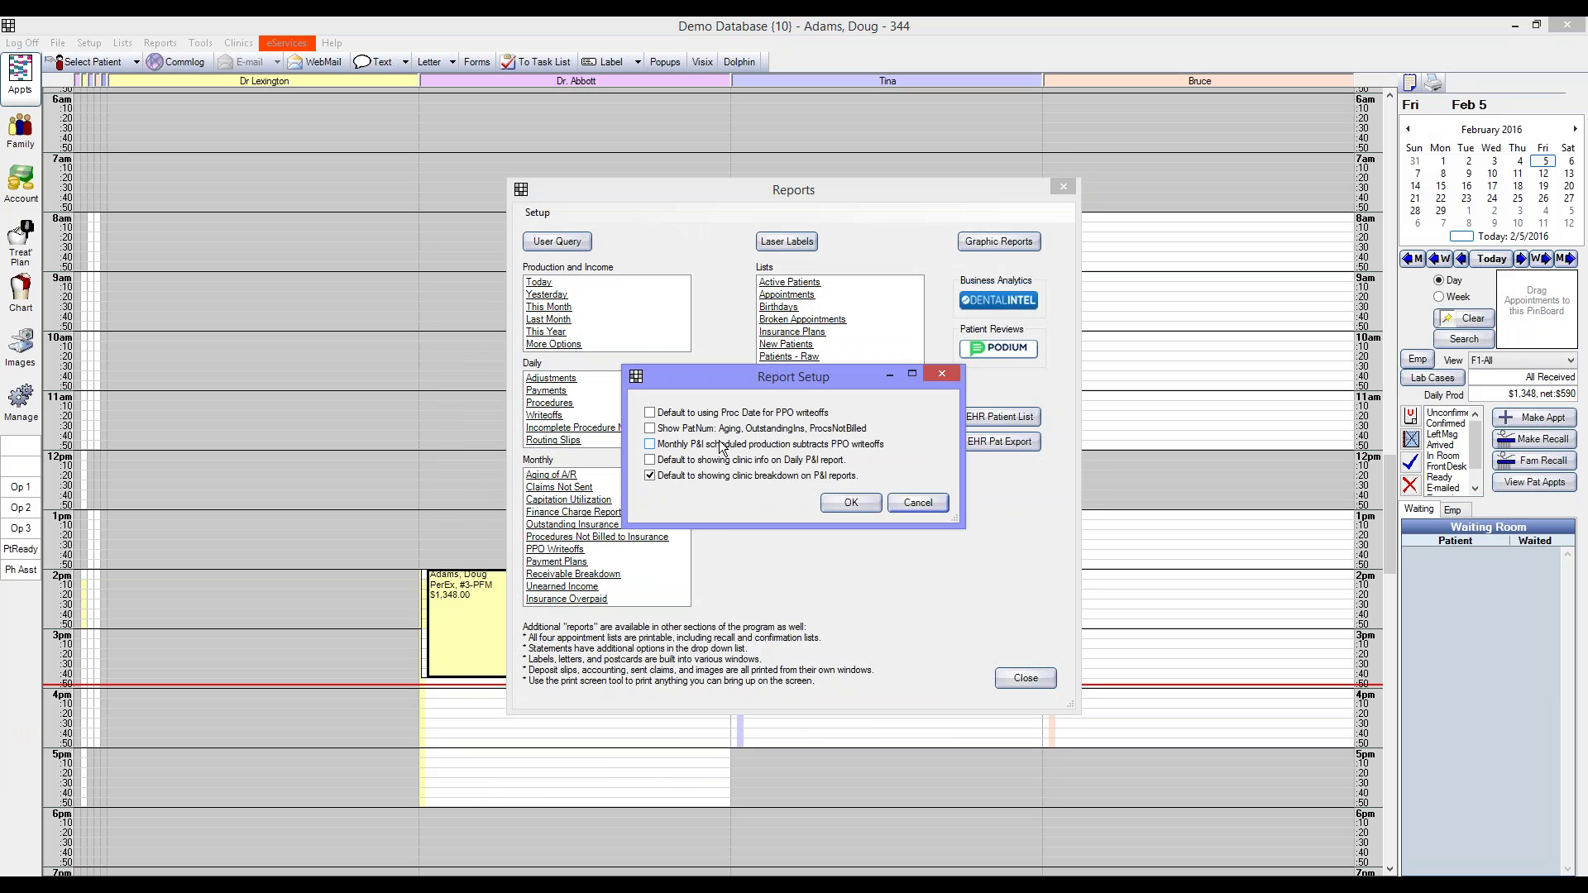
pyautogui.click(658, 447)
pyautogui.click(848, 505)
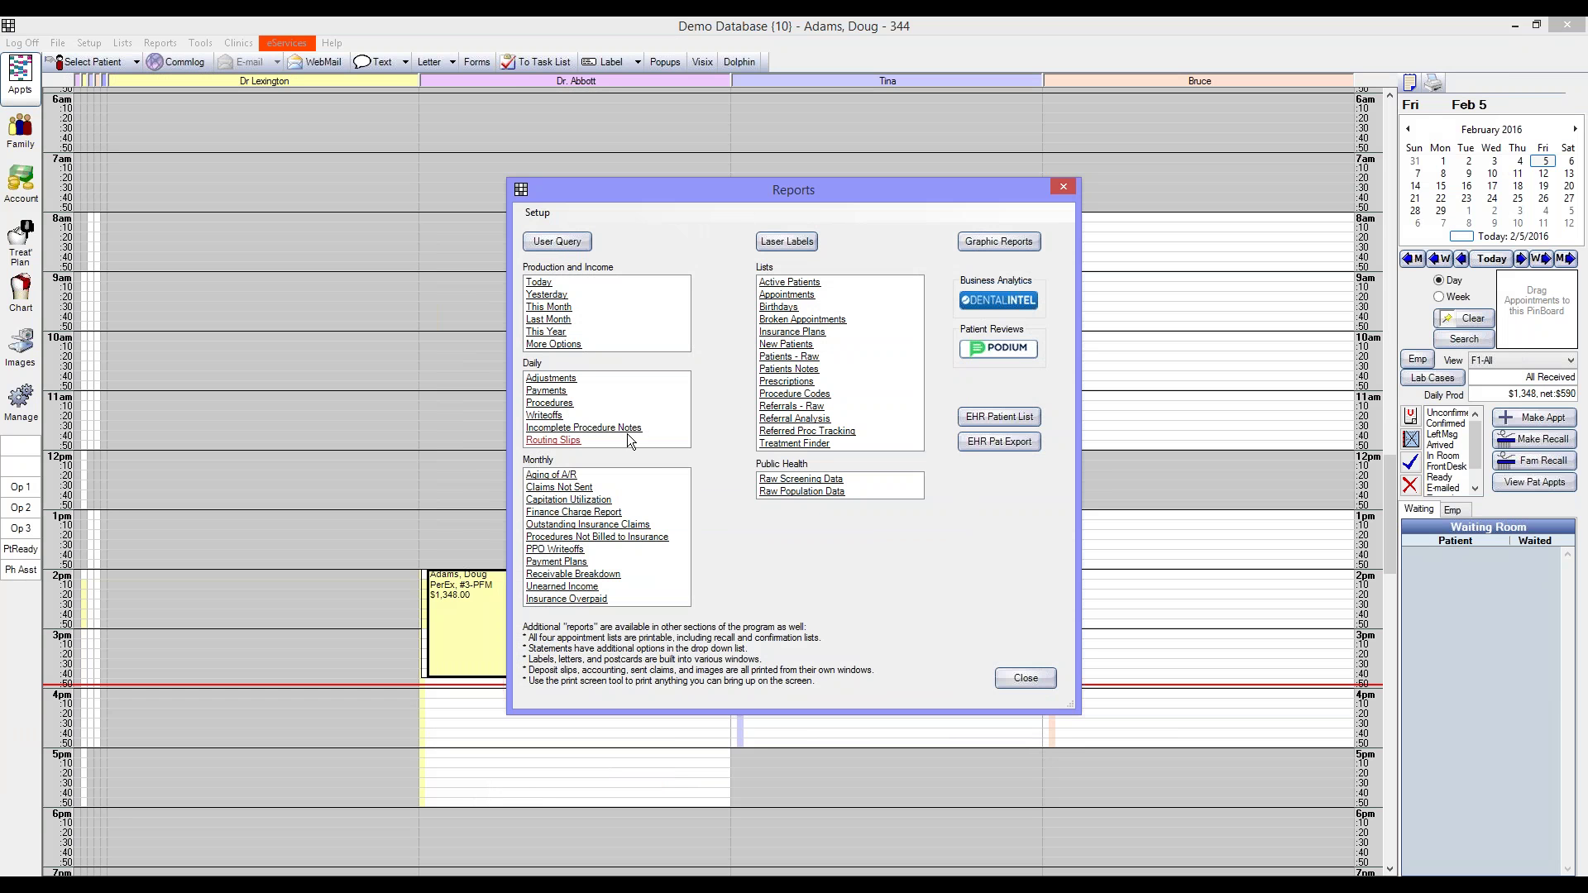
pyautogui.click(559, 311)
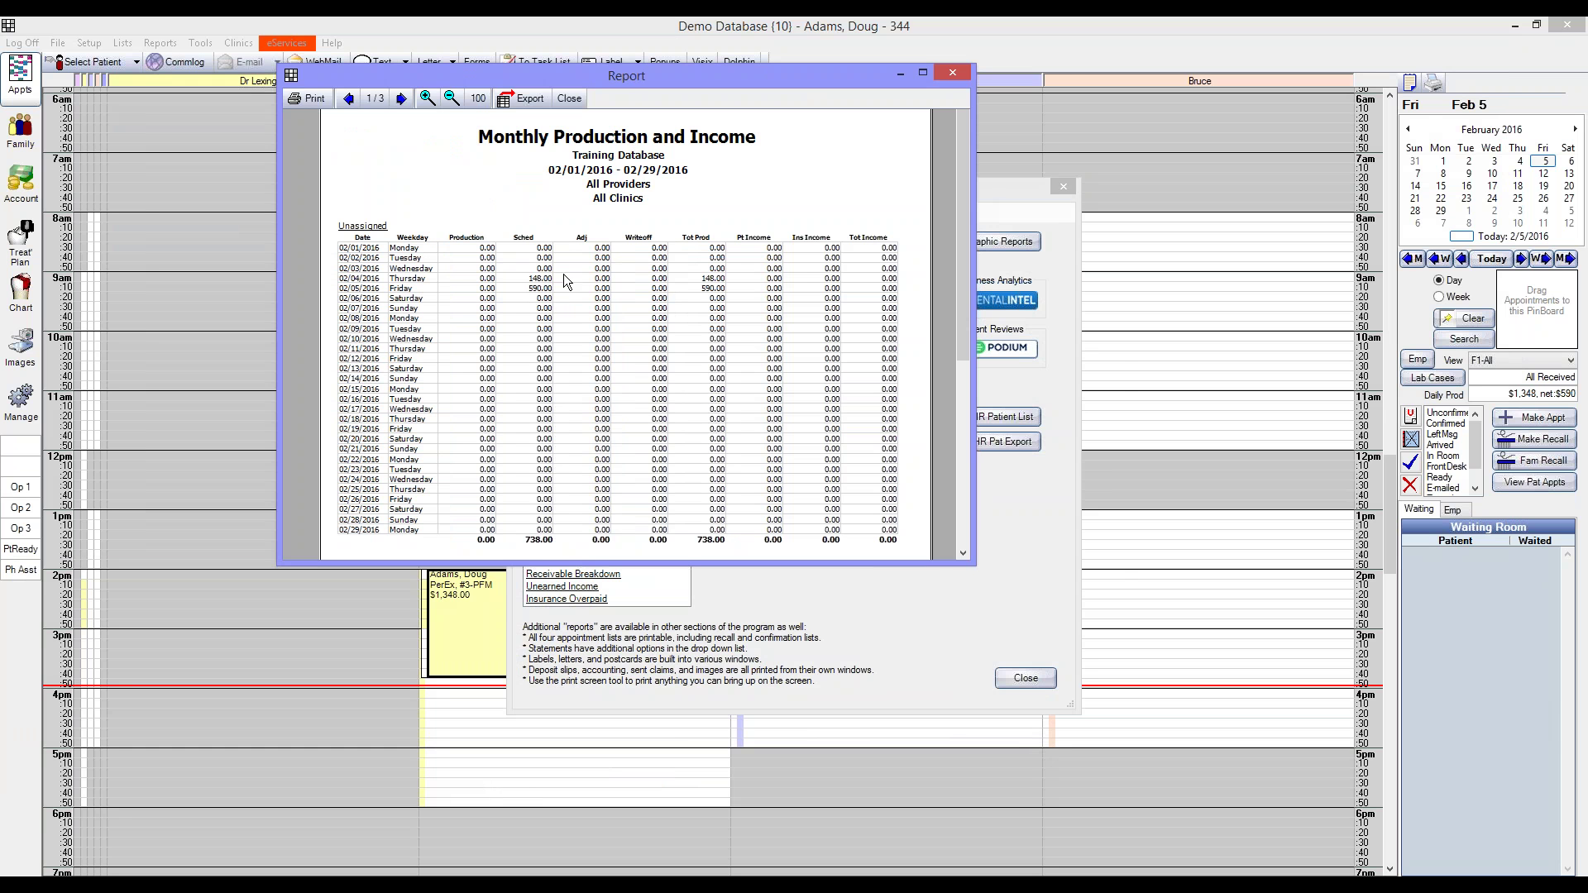
pyautogui.click(941, 76)
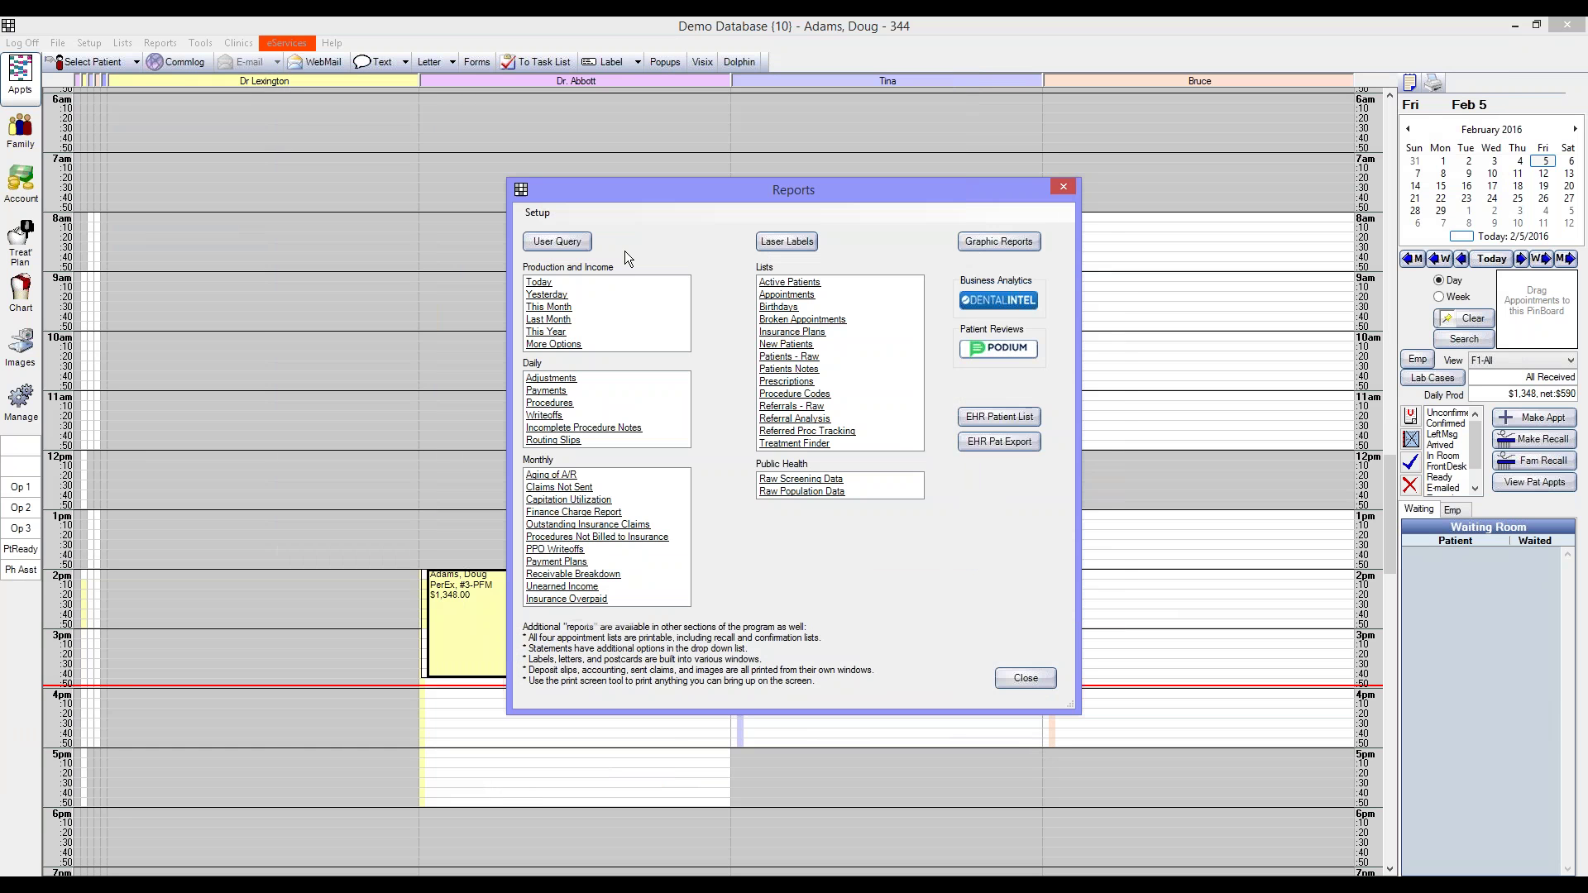
pyautogui.click(538, 213)
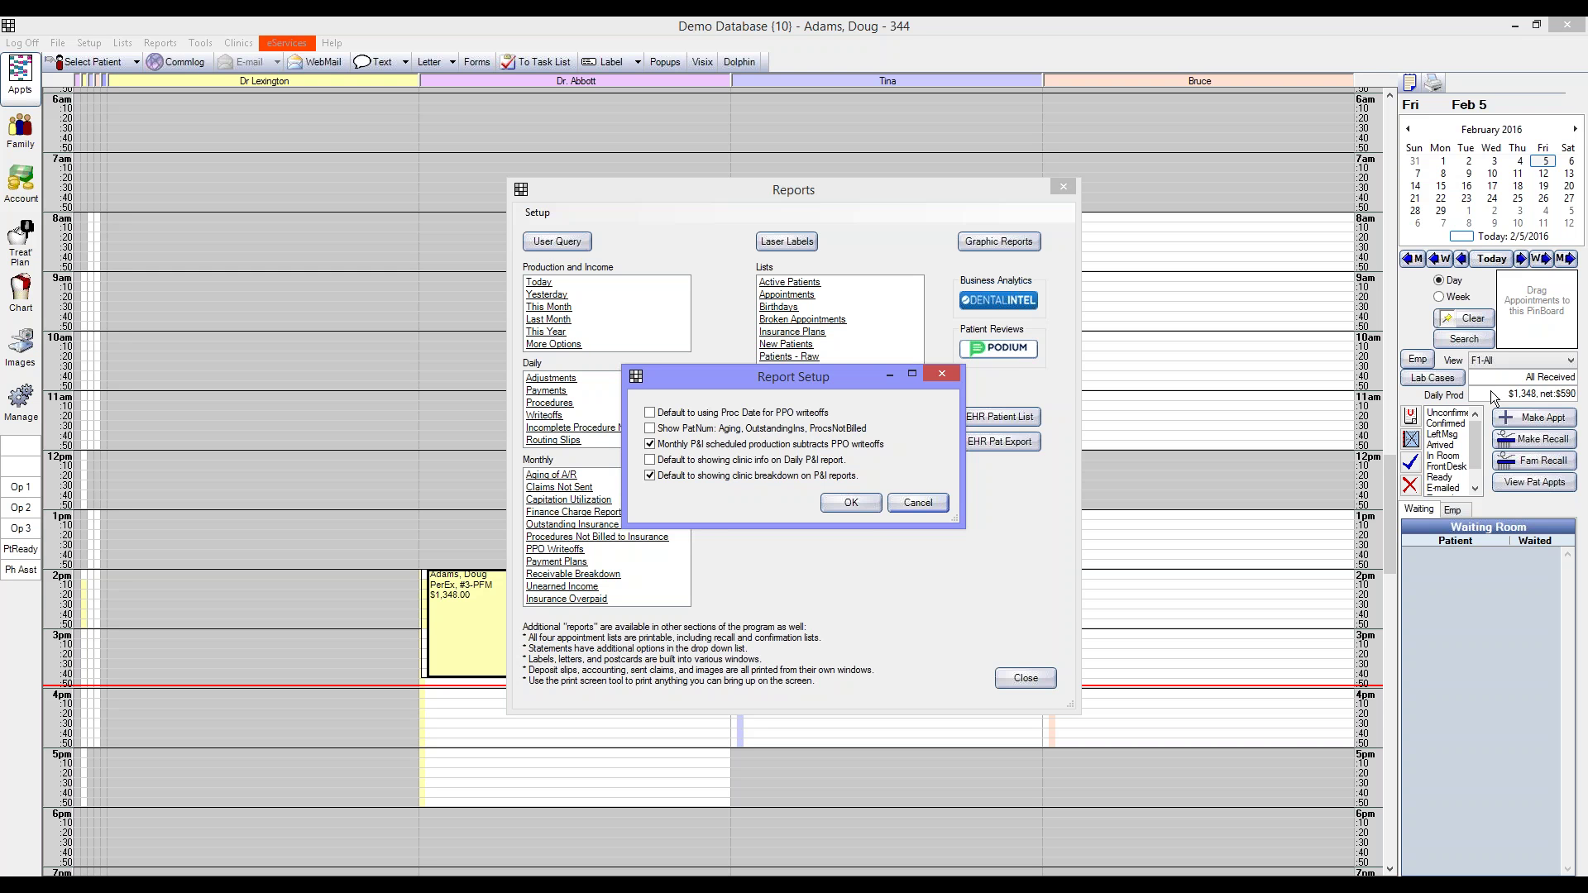
pyautogui.click(842, 502)
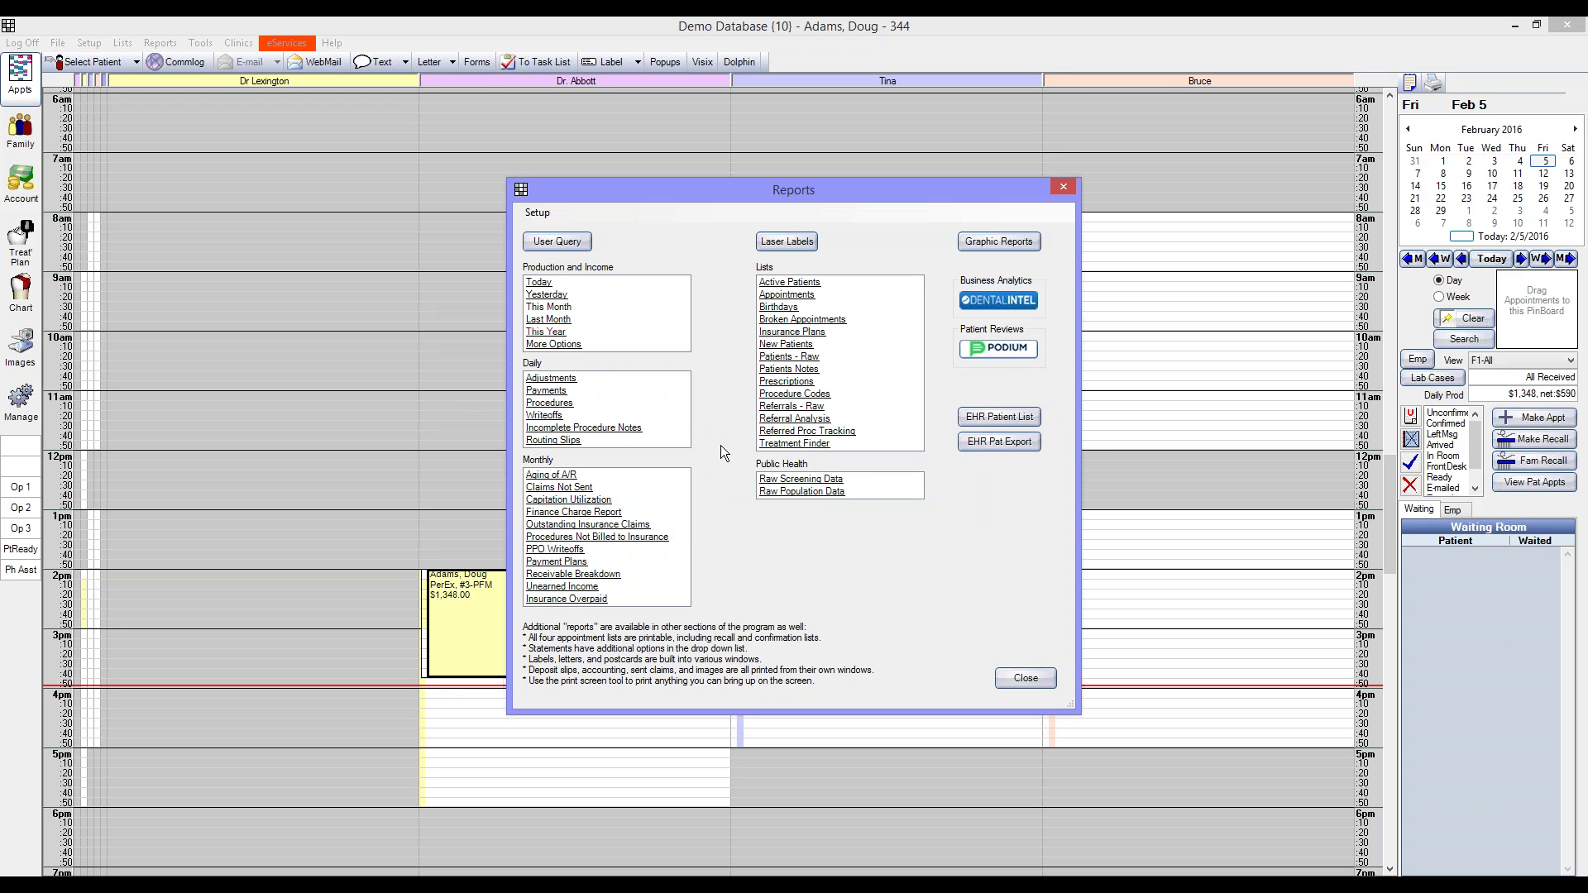
# Set the patient's 2 PM appointment complete and view the account ledger showing balance 1,502.40.
pyautogui.click(1026, 678)
pyautogui.moveTo(602, 625)
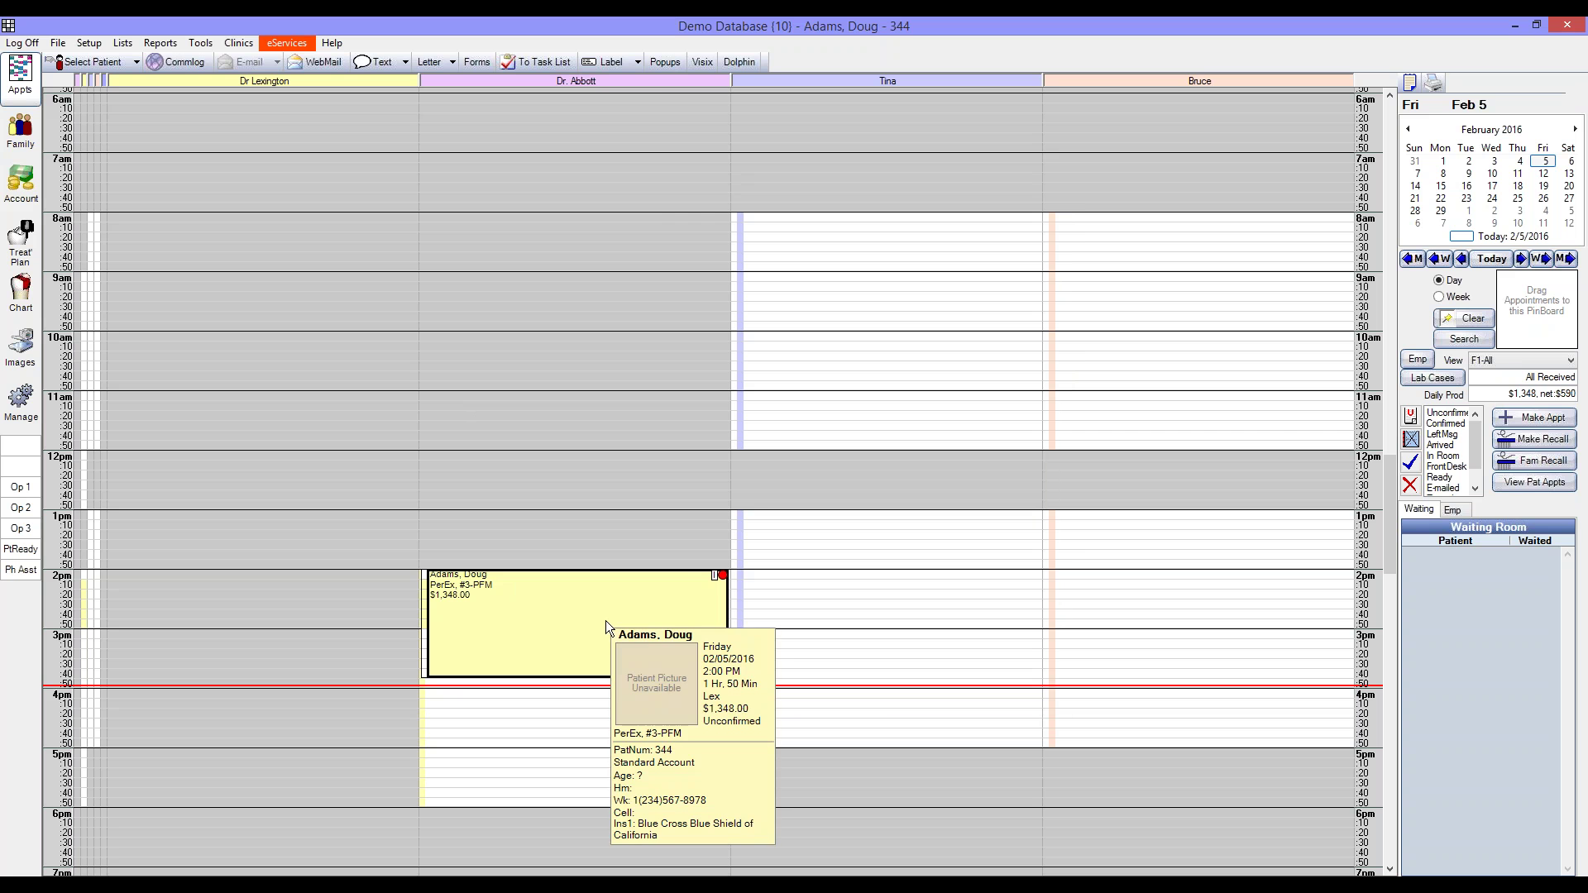
pyautogui.click(484, 606)
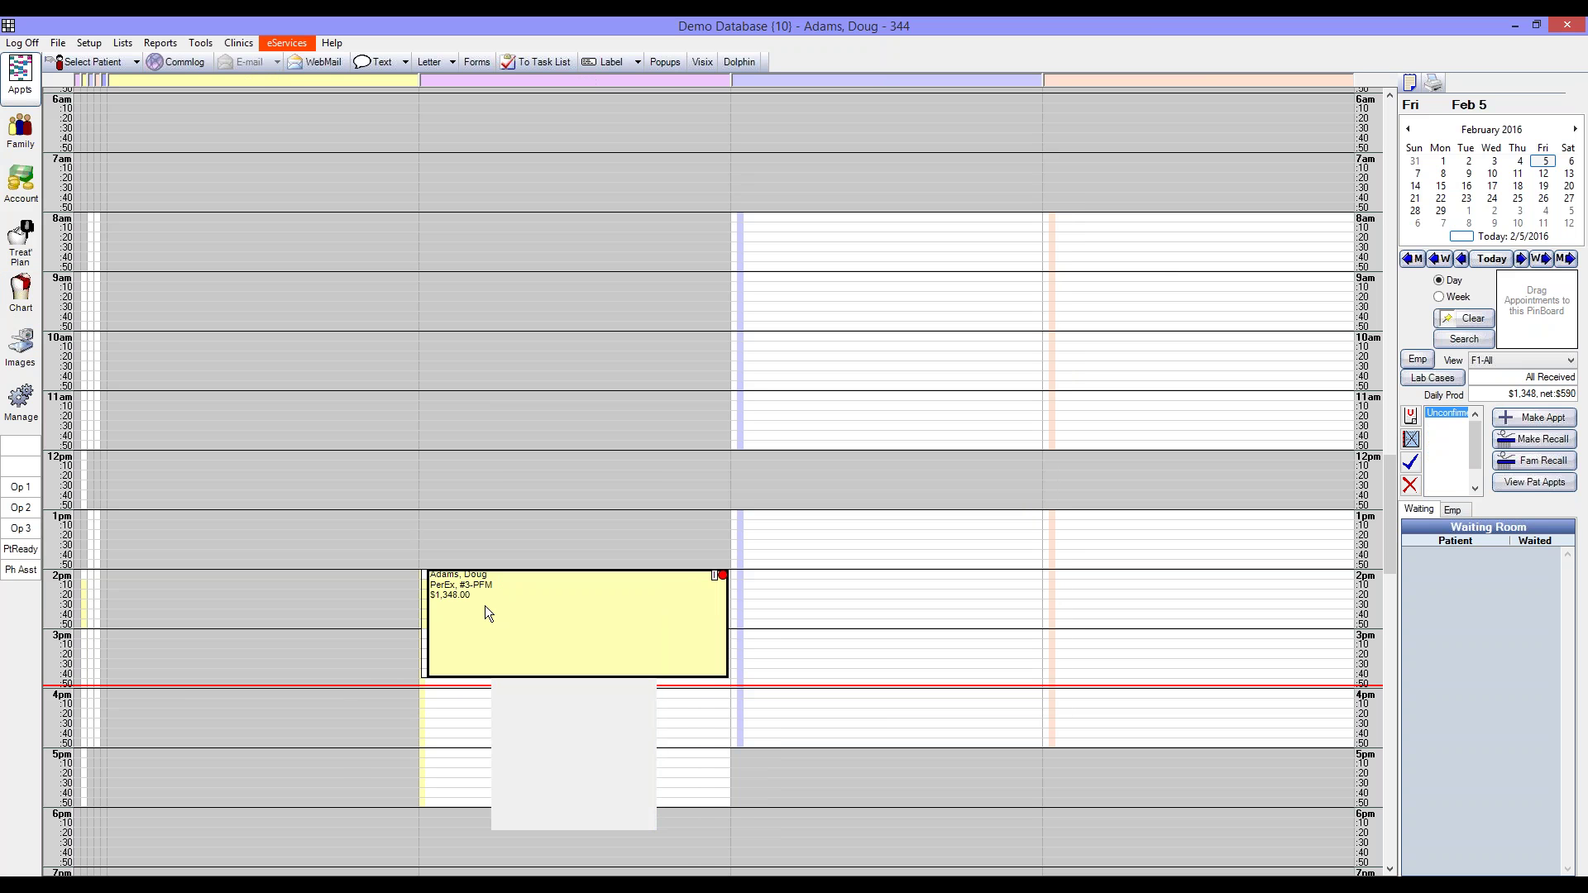
pyautogui.rightClick(485, 607)
pyautogui.click(568, 677)
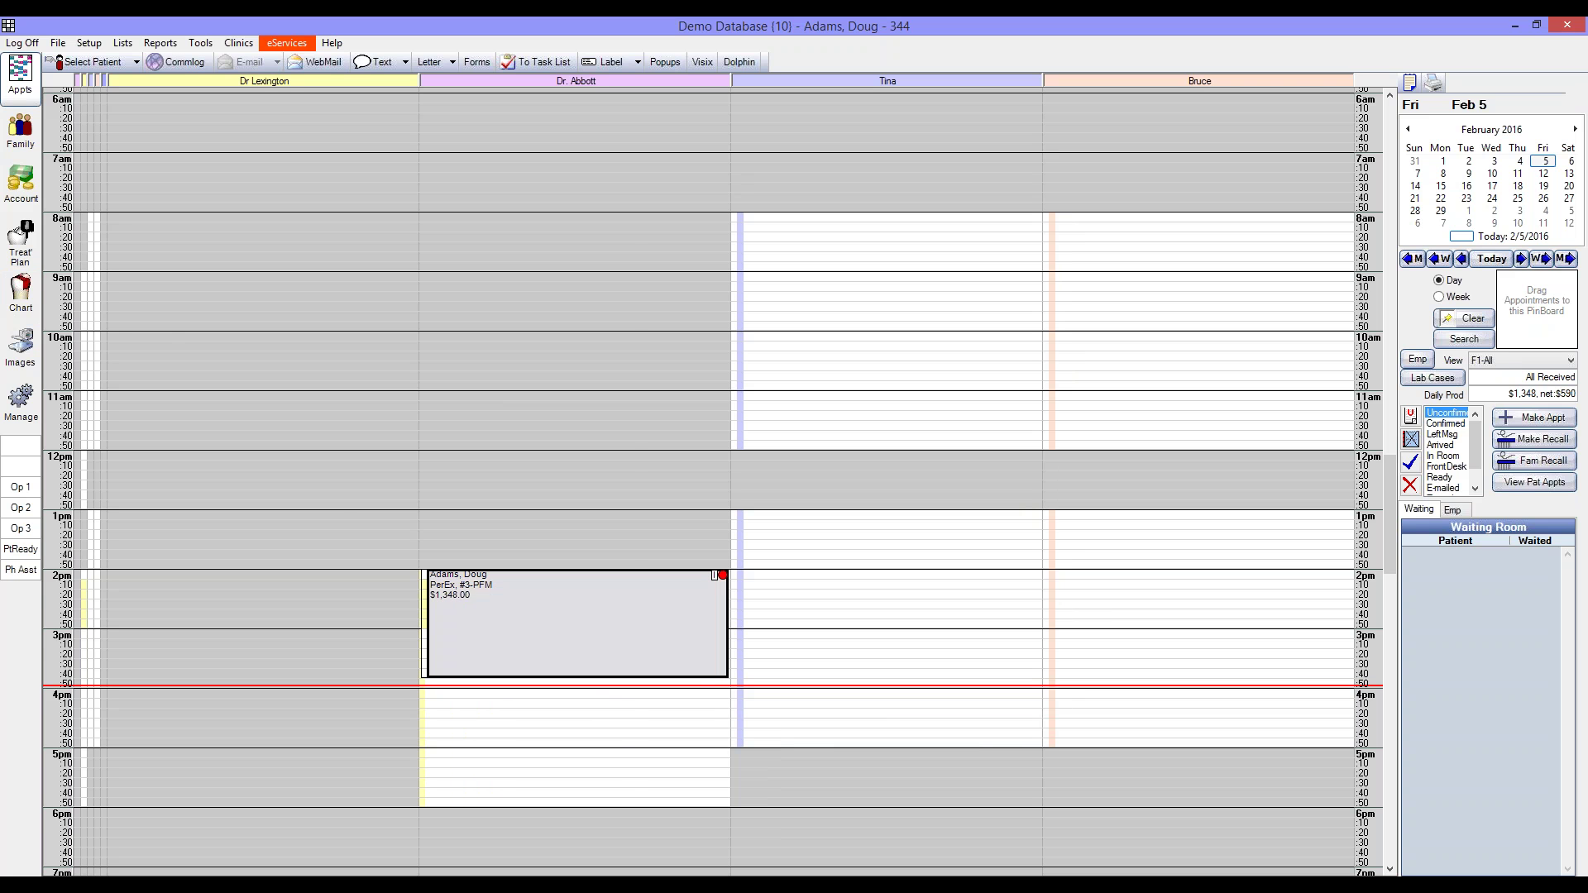
pyautogui.click(26, 196)
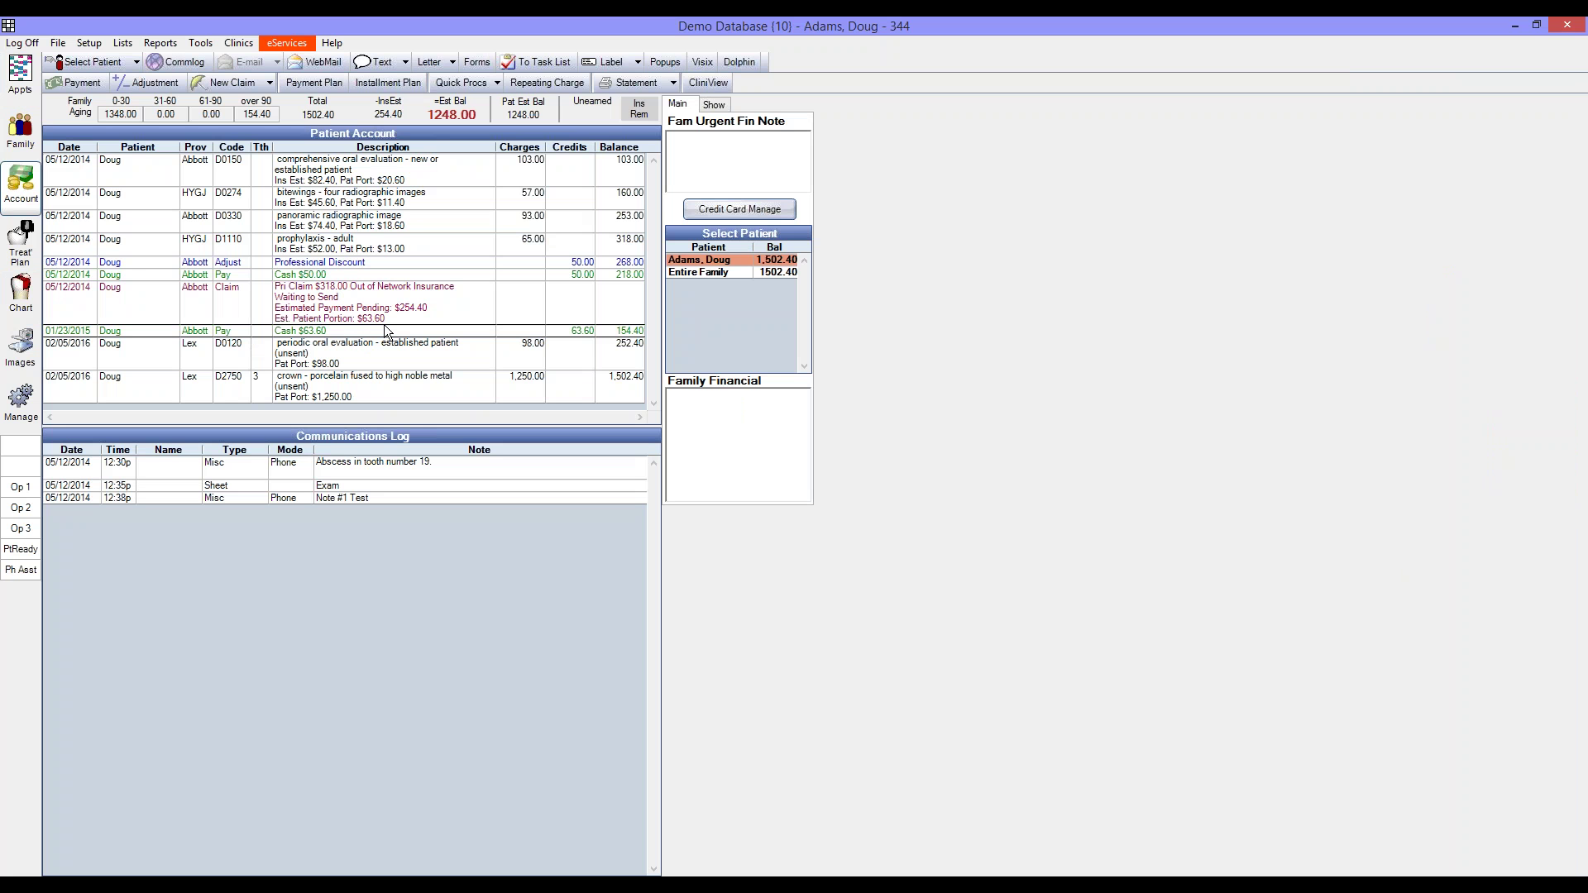
pyautogui.doubleClick(345, 315)
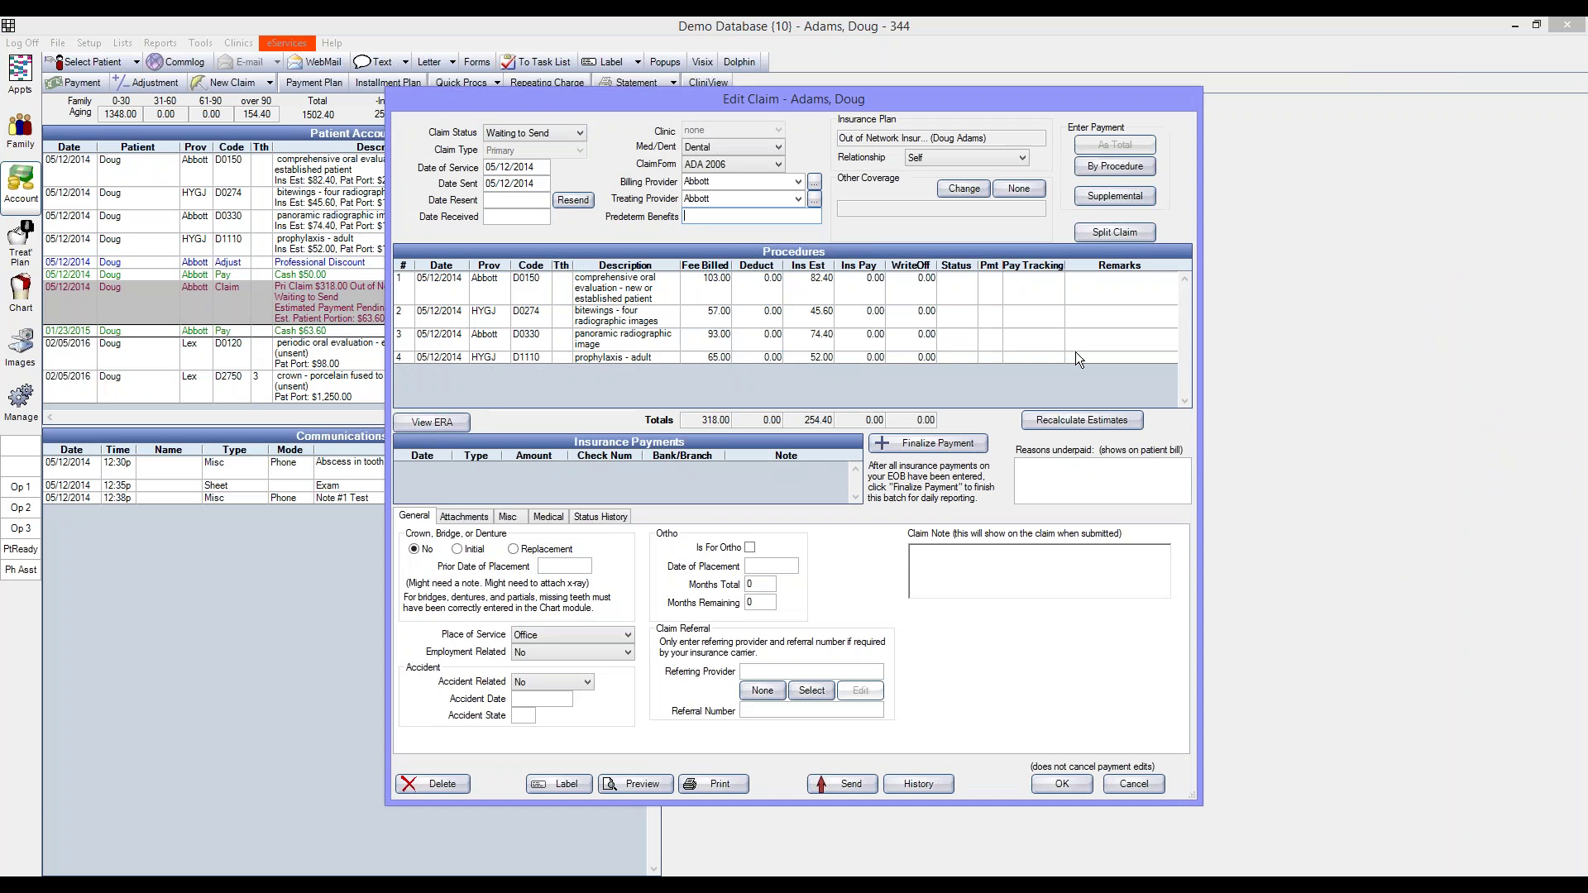
pyautogui.click(1095, 165)
pyautogui.click(1044, 585)
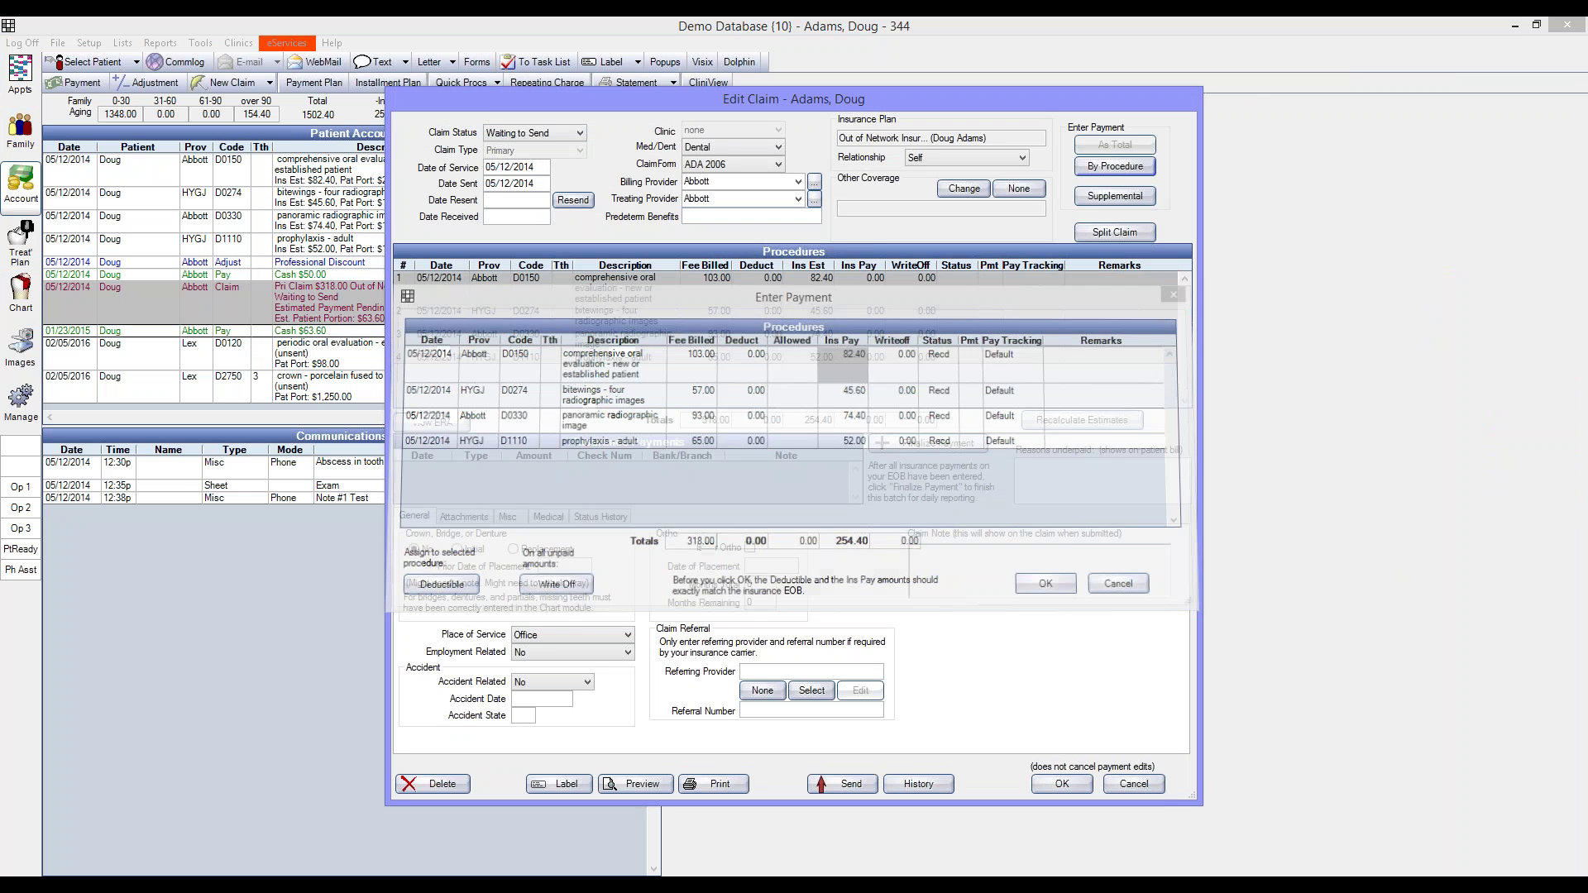
pyautogui.click(941, 438)
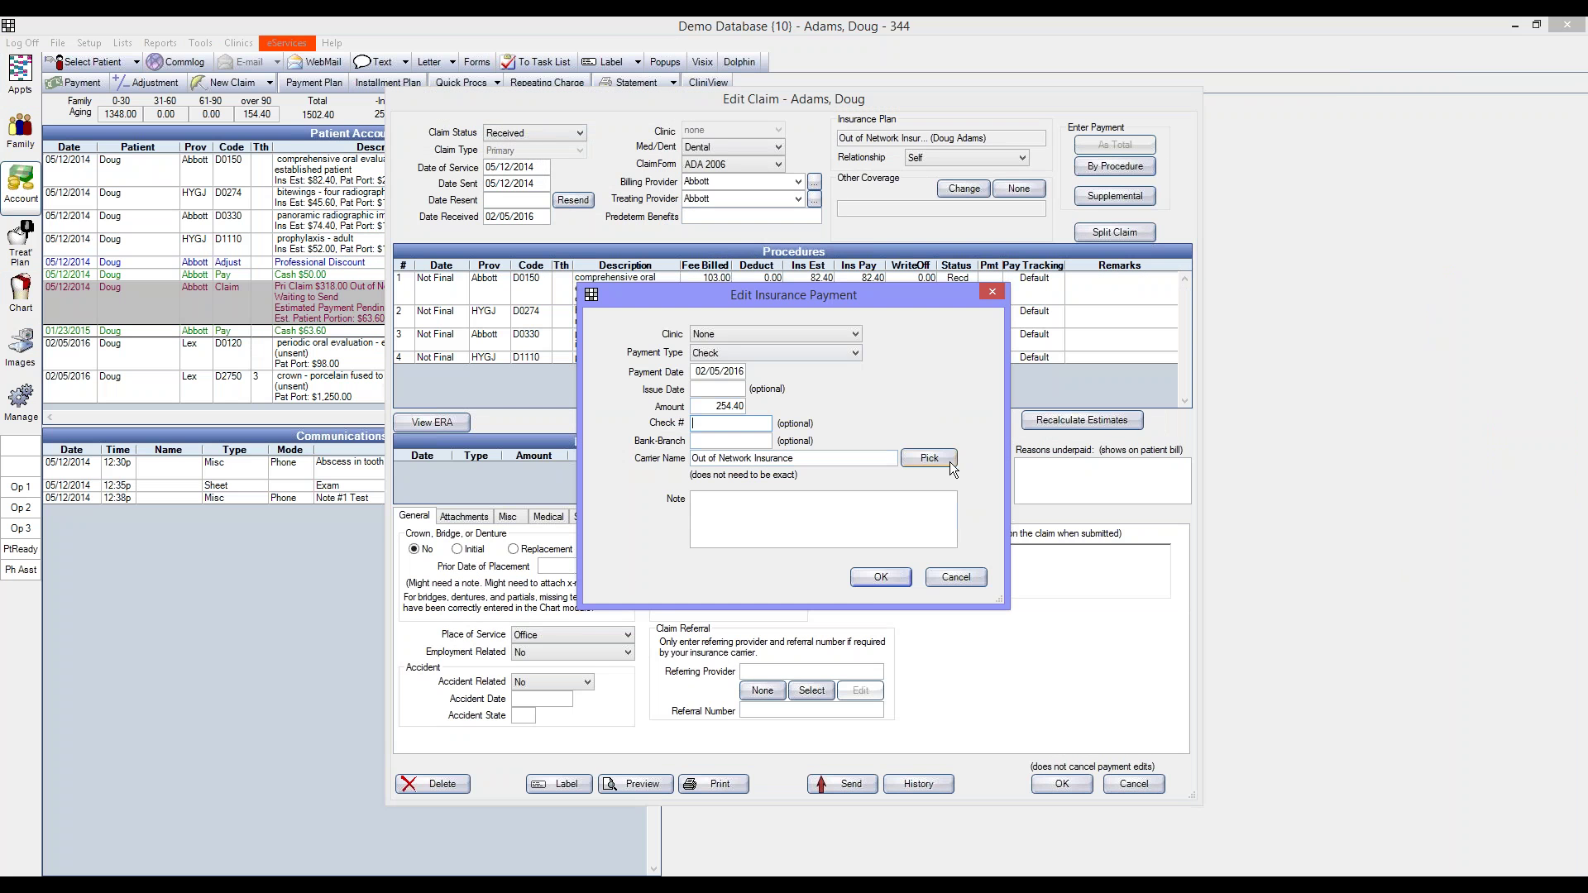
pyautogui.click(883, 579)
pyautogui.click(1090, 708)
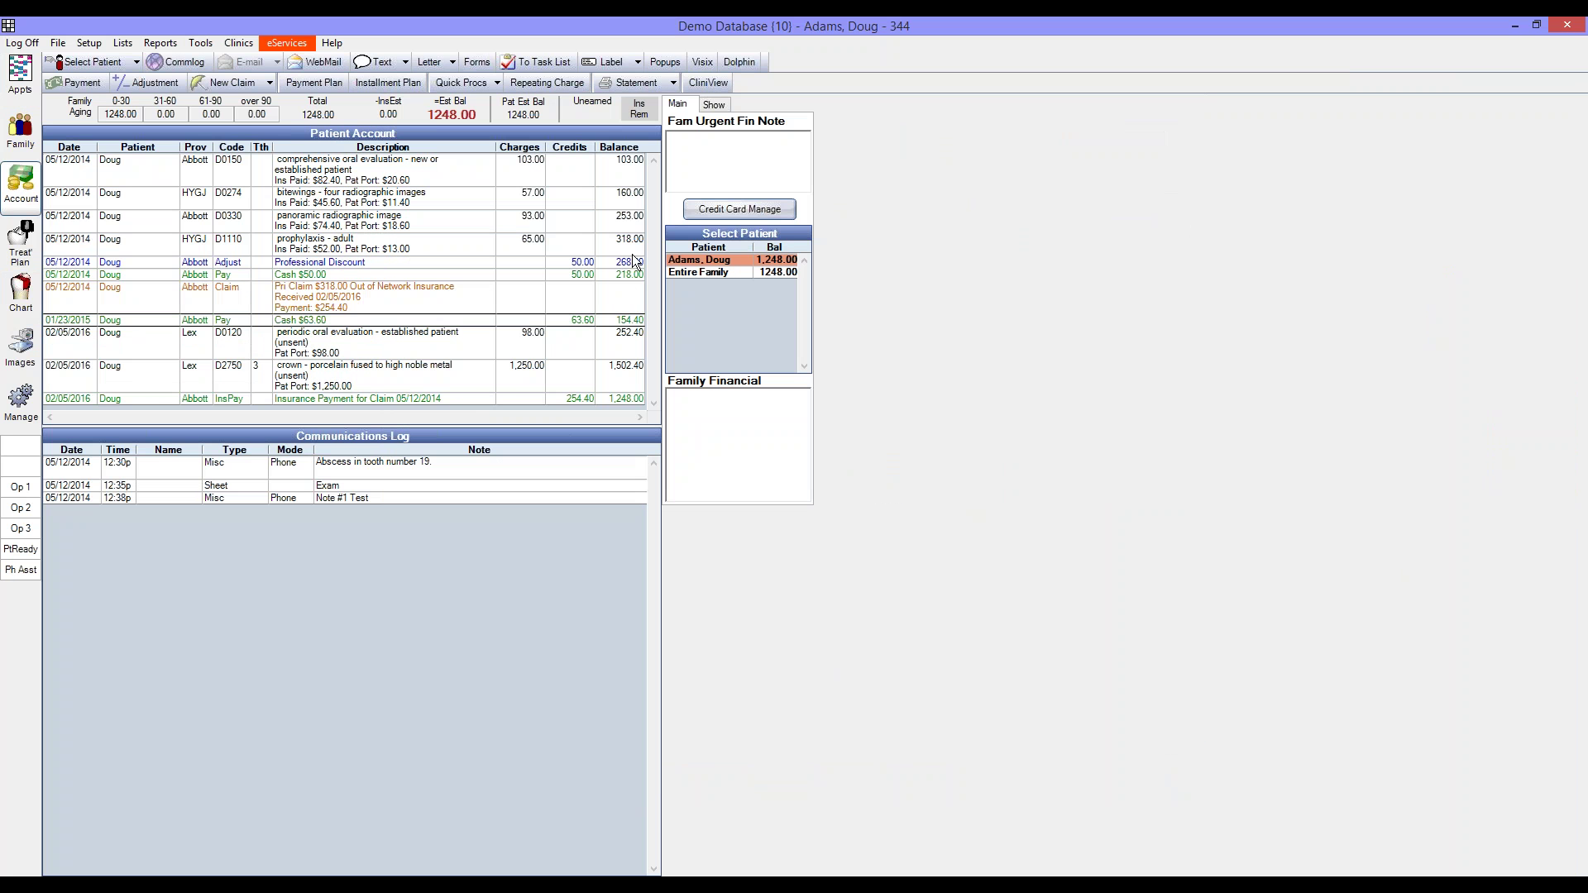
pyautogui.click(362, 320)
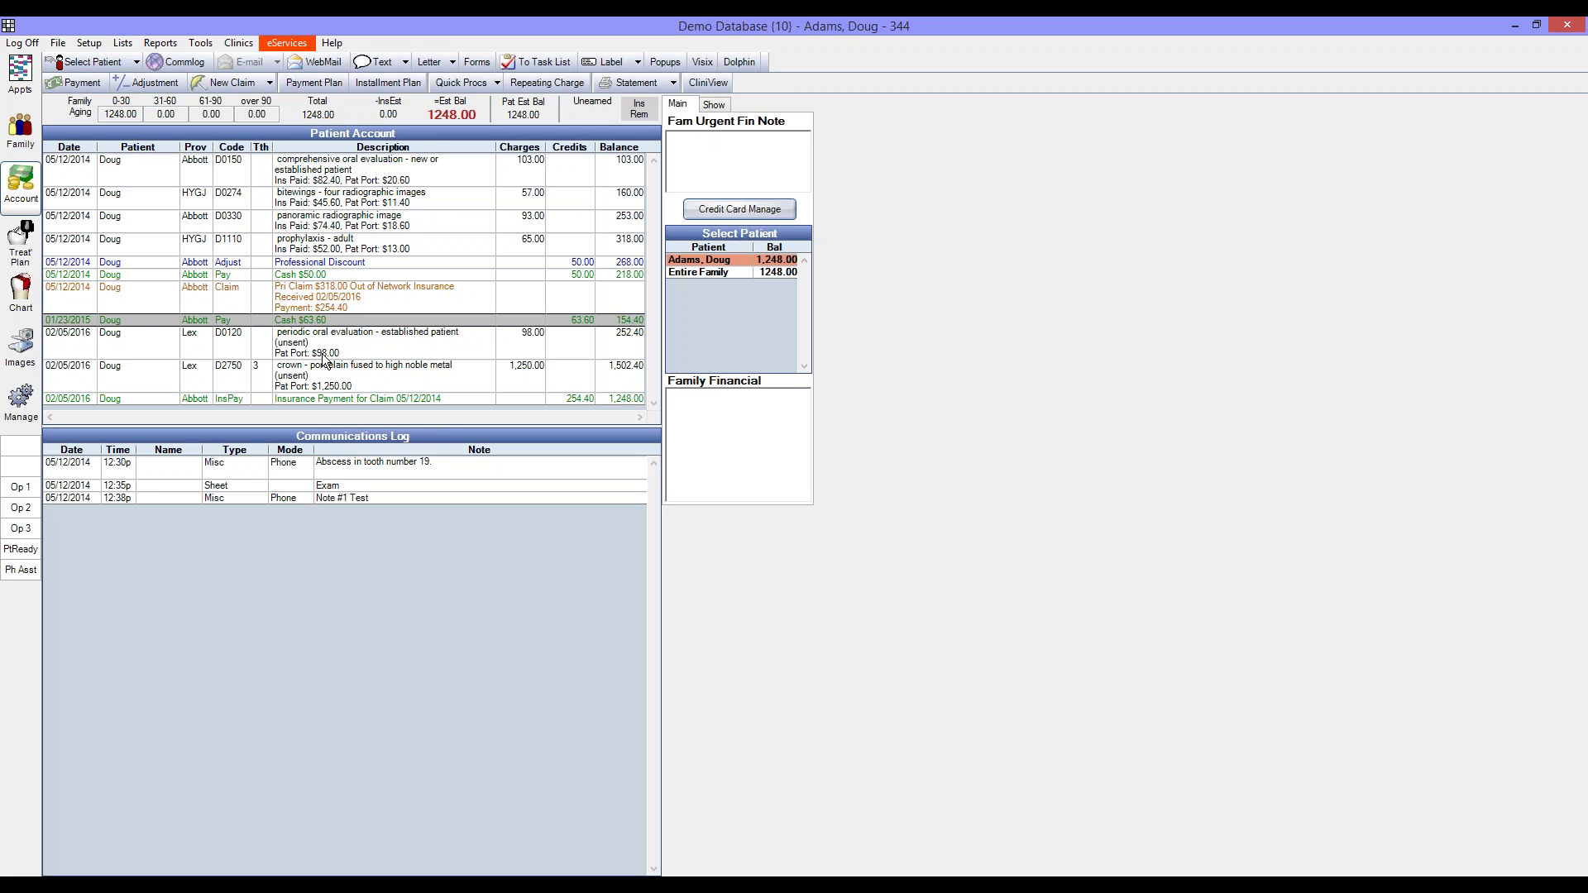
pyautogui.click(484, 345)
pyautogui.click(478, 376)
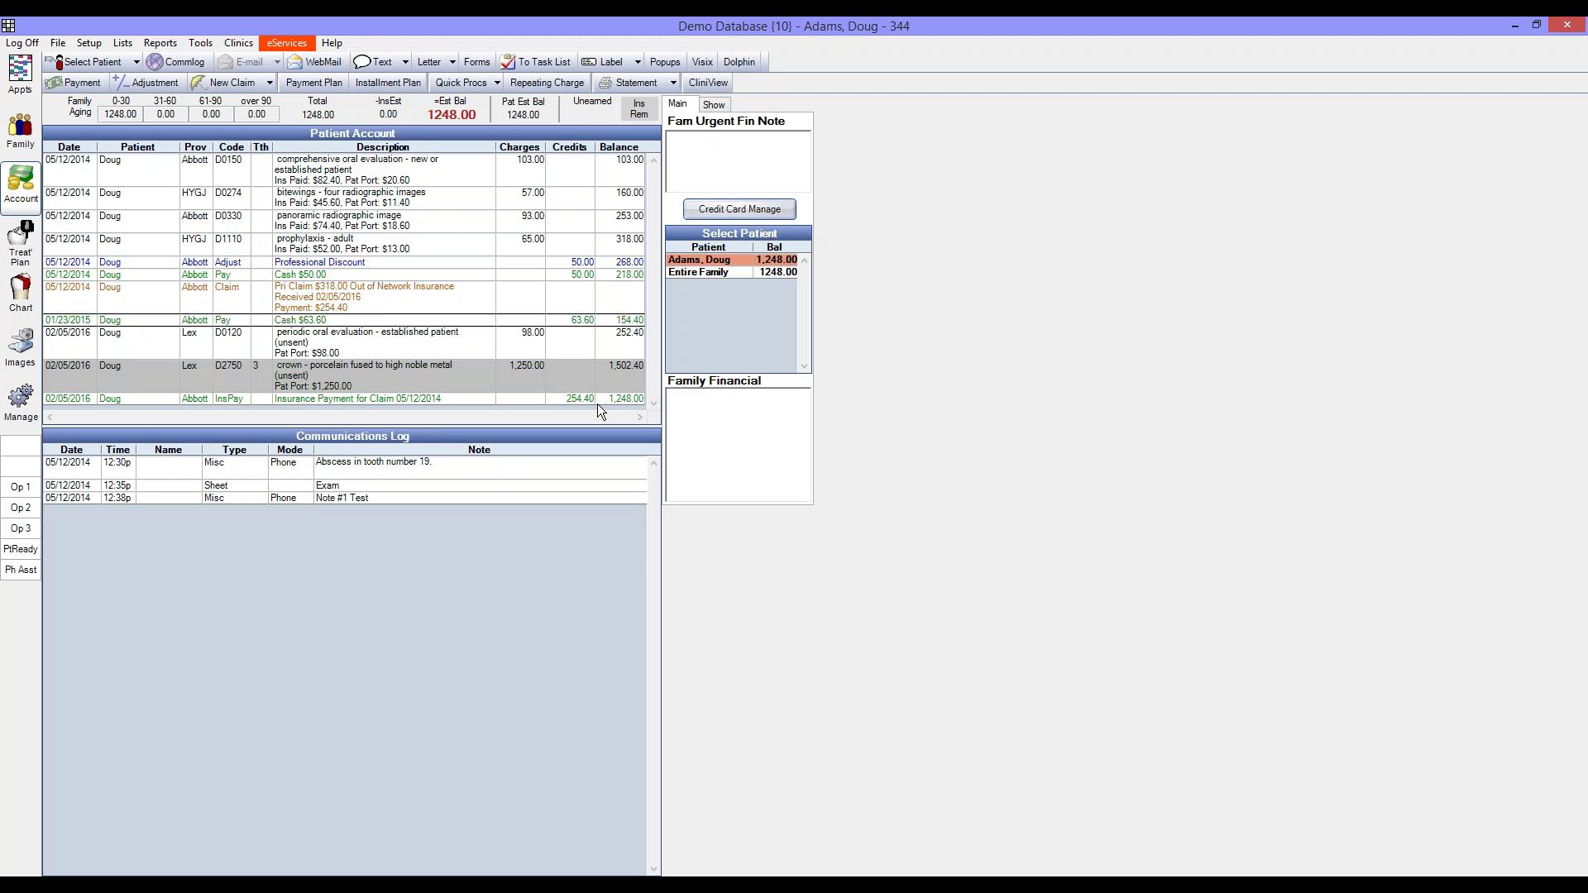
pyautogui.keyDown('ctrl'); pyautogui.click(333, 340); pyautogui.keyUp('ctrl')
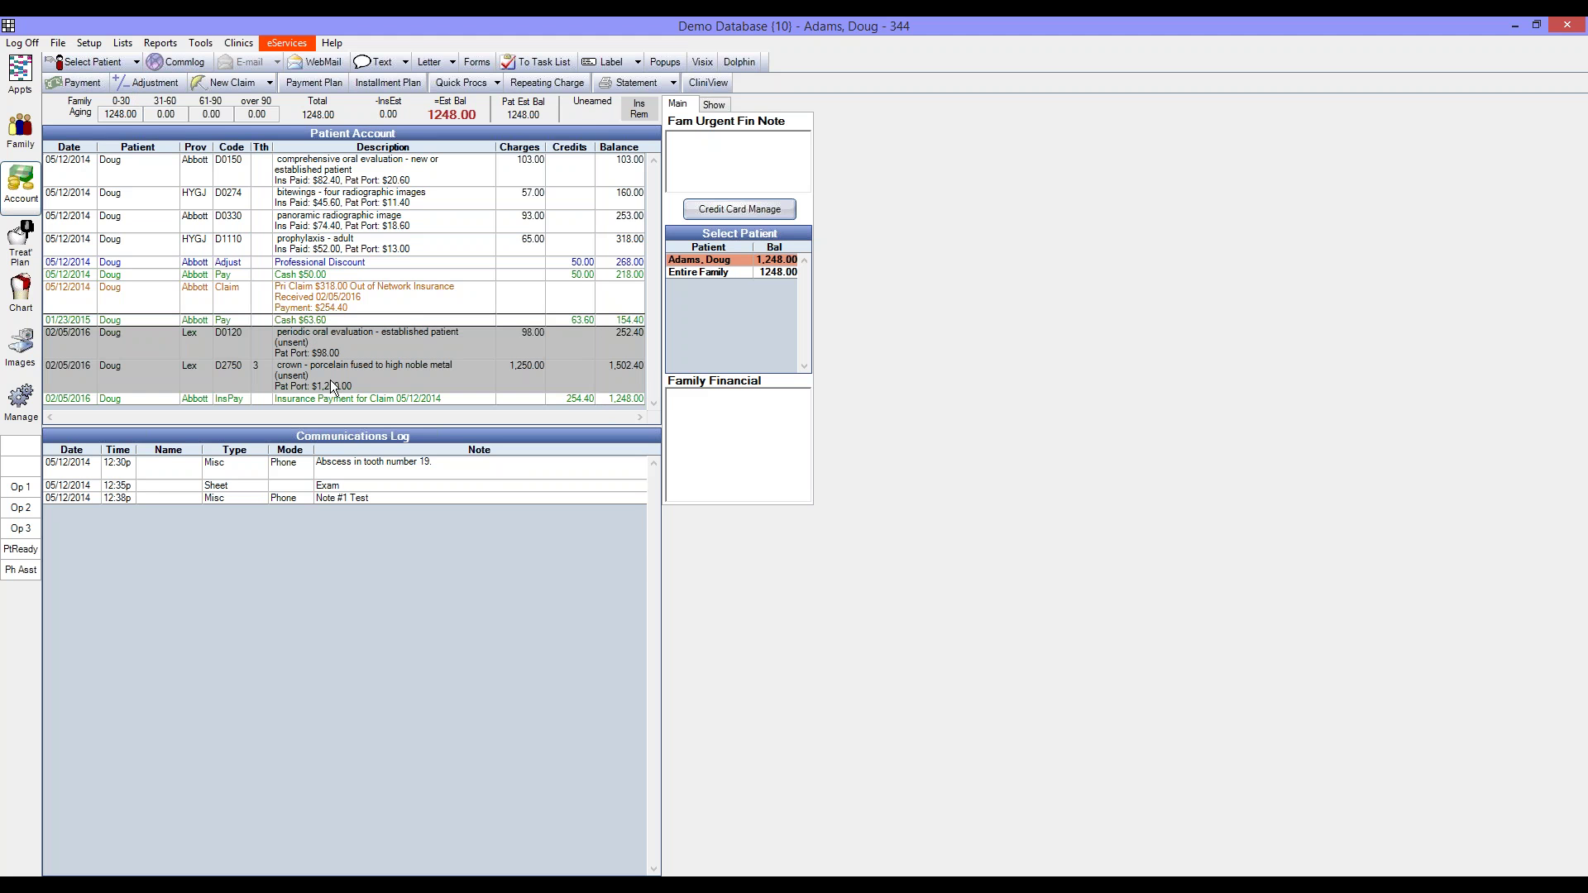
pyautogui.click(232, 83)
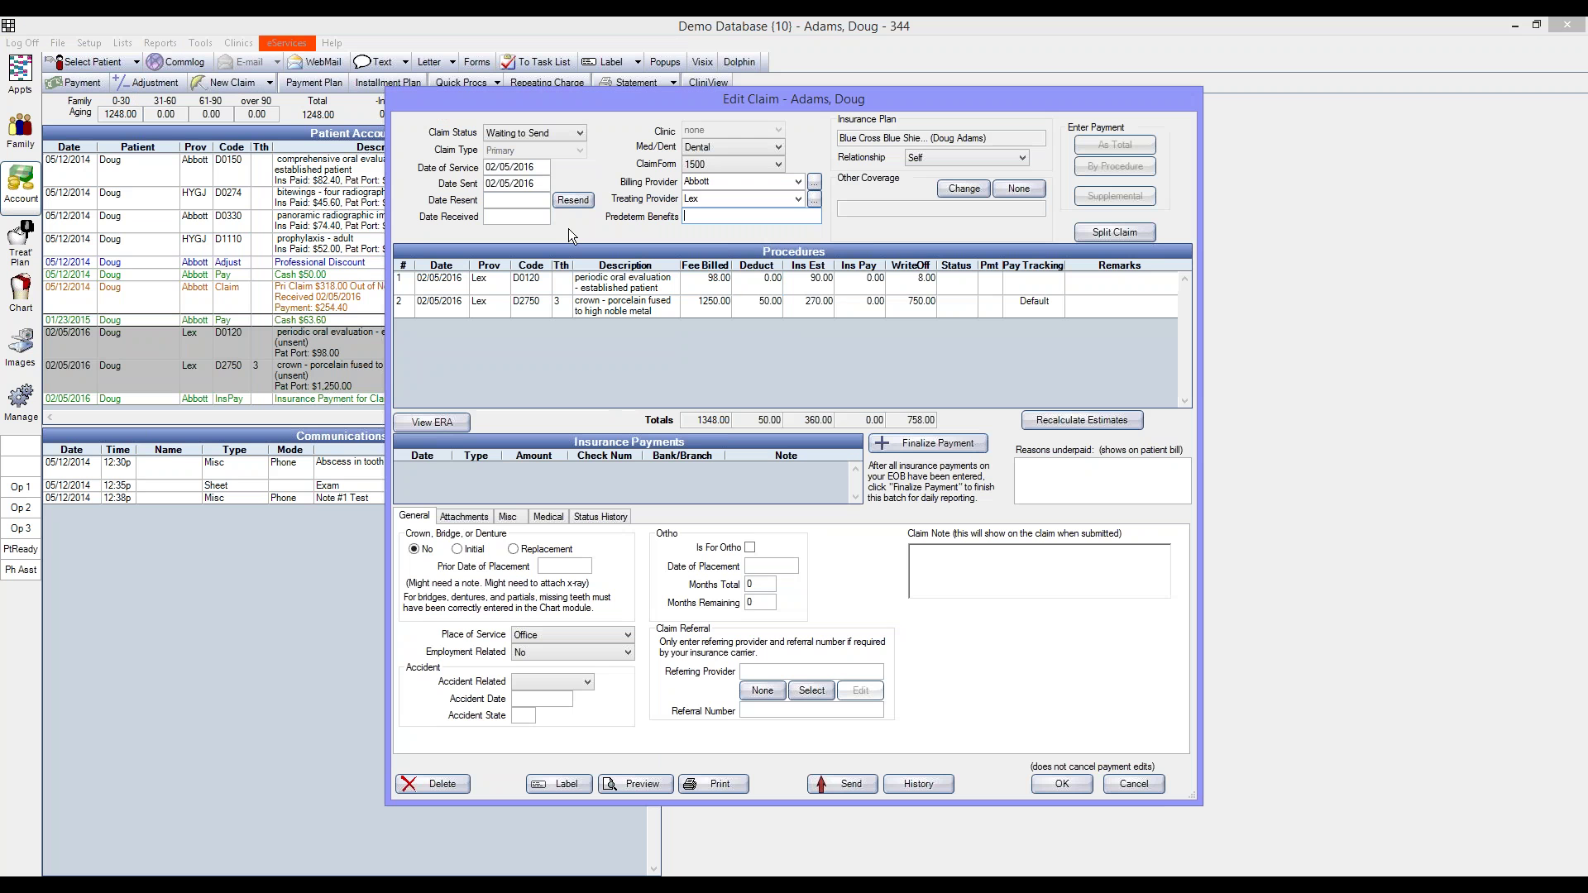
pyautogui.click(1064, 786)
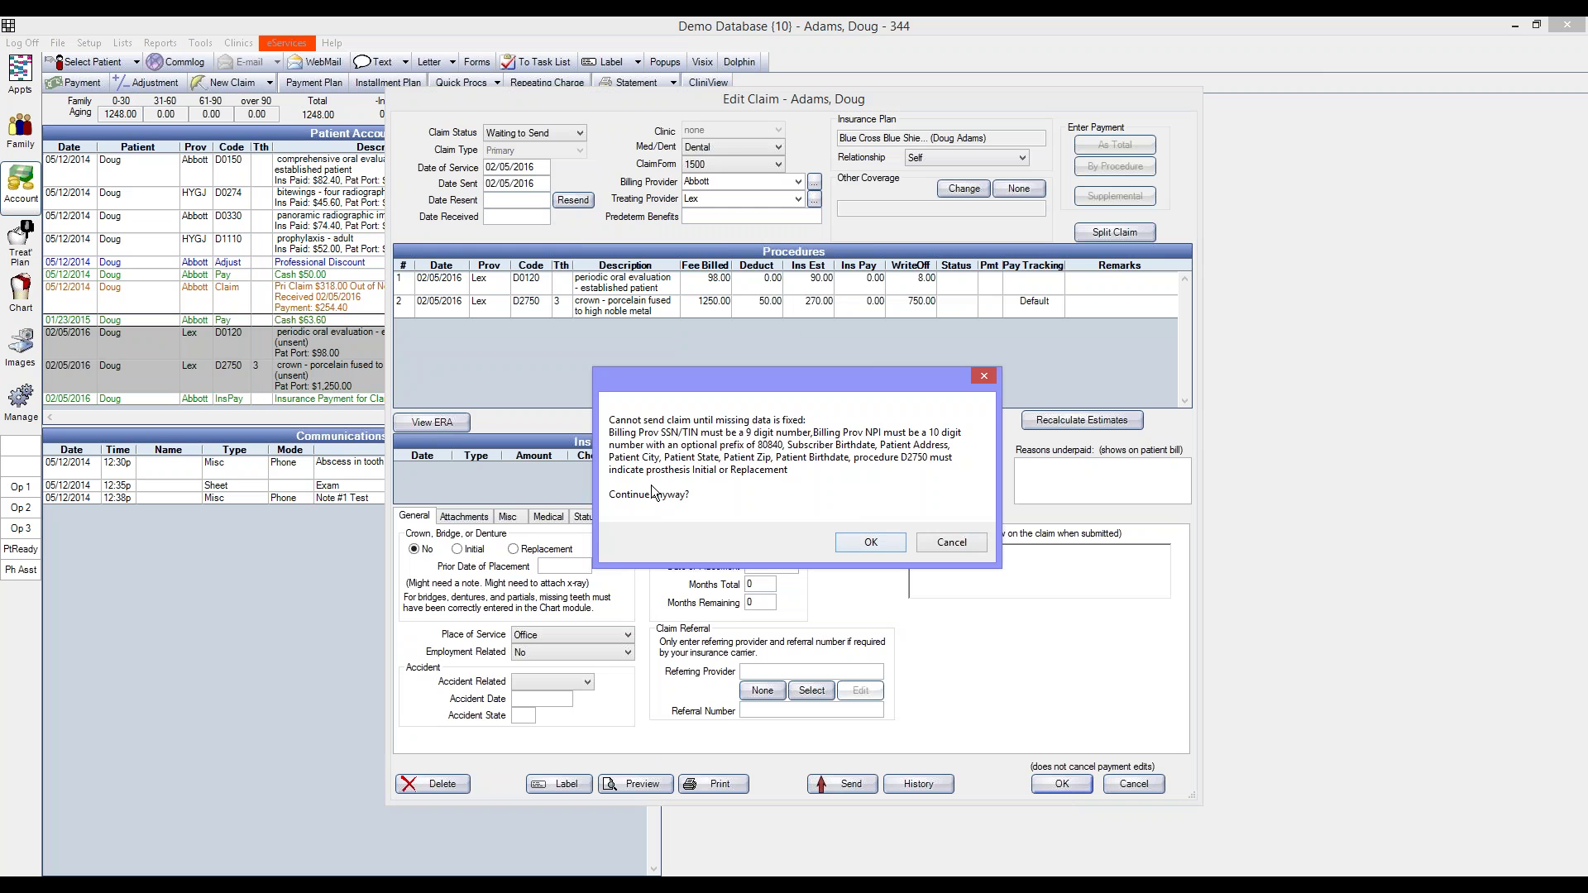
pyautogui.click(856, 543)
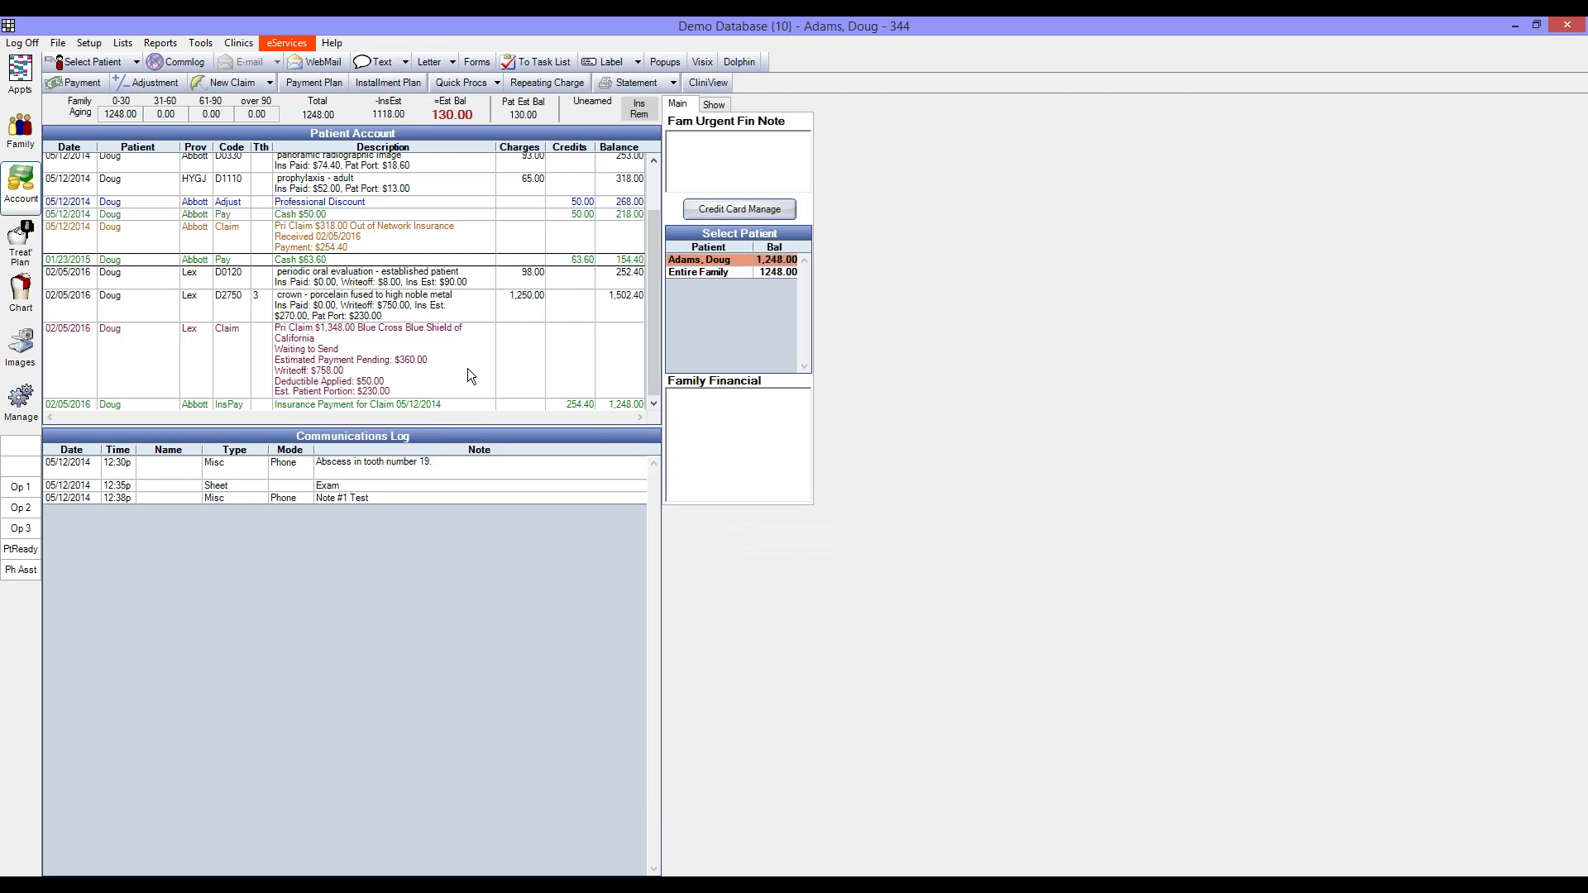
pyautogui.click(421, 360)
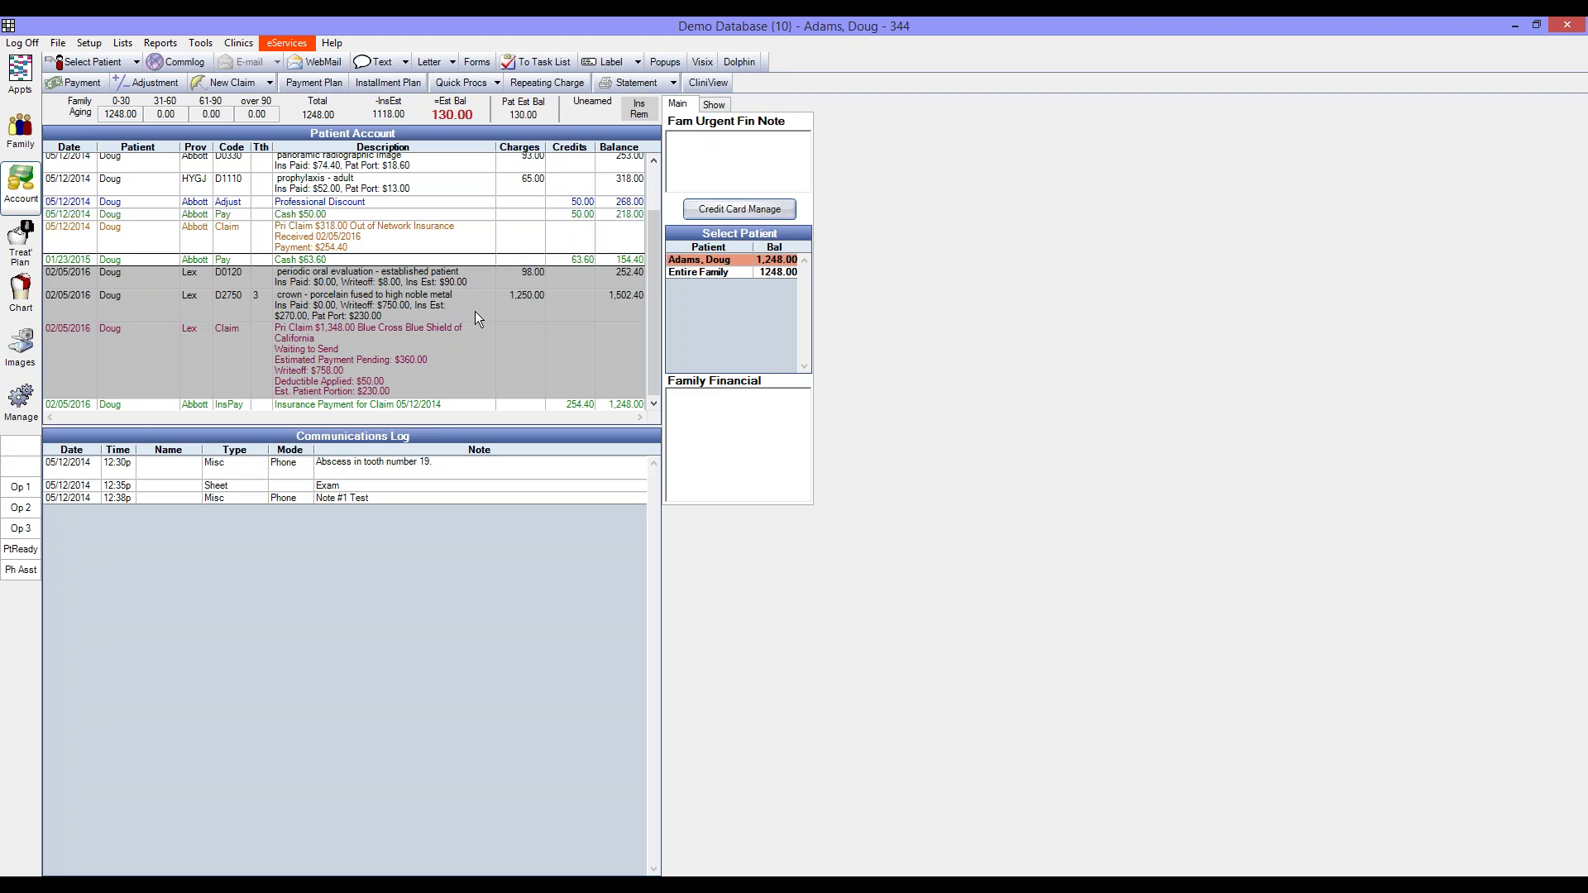
pyautogui.click(374, 366)
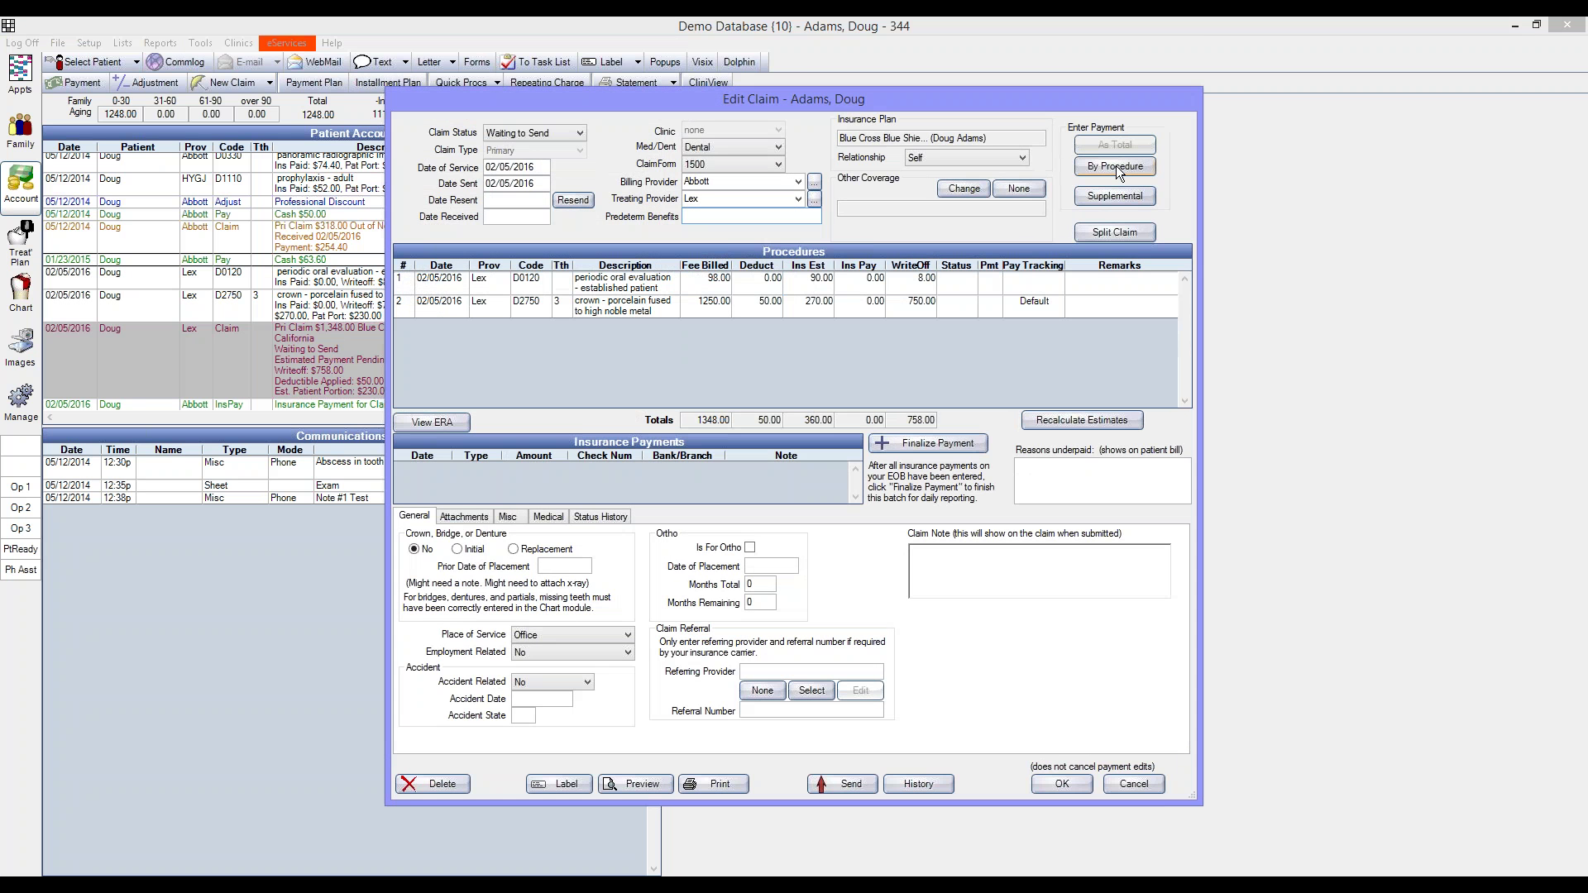
pyautogui.click(1117, 165)
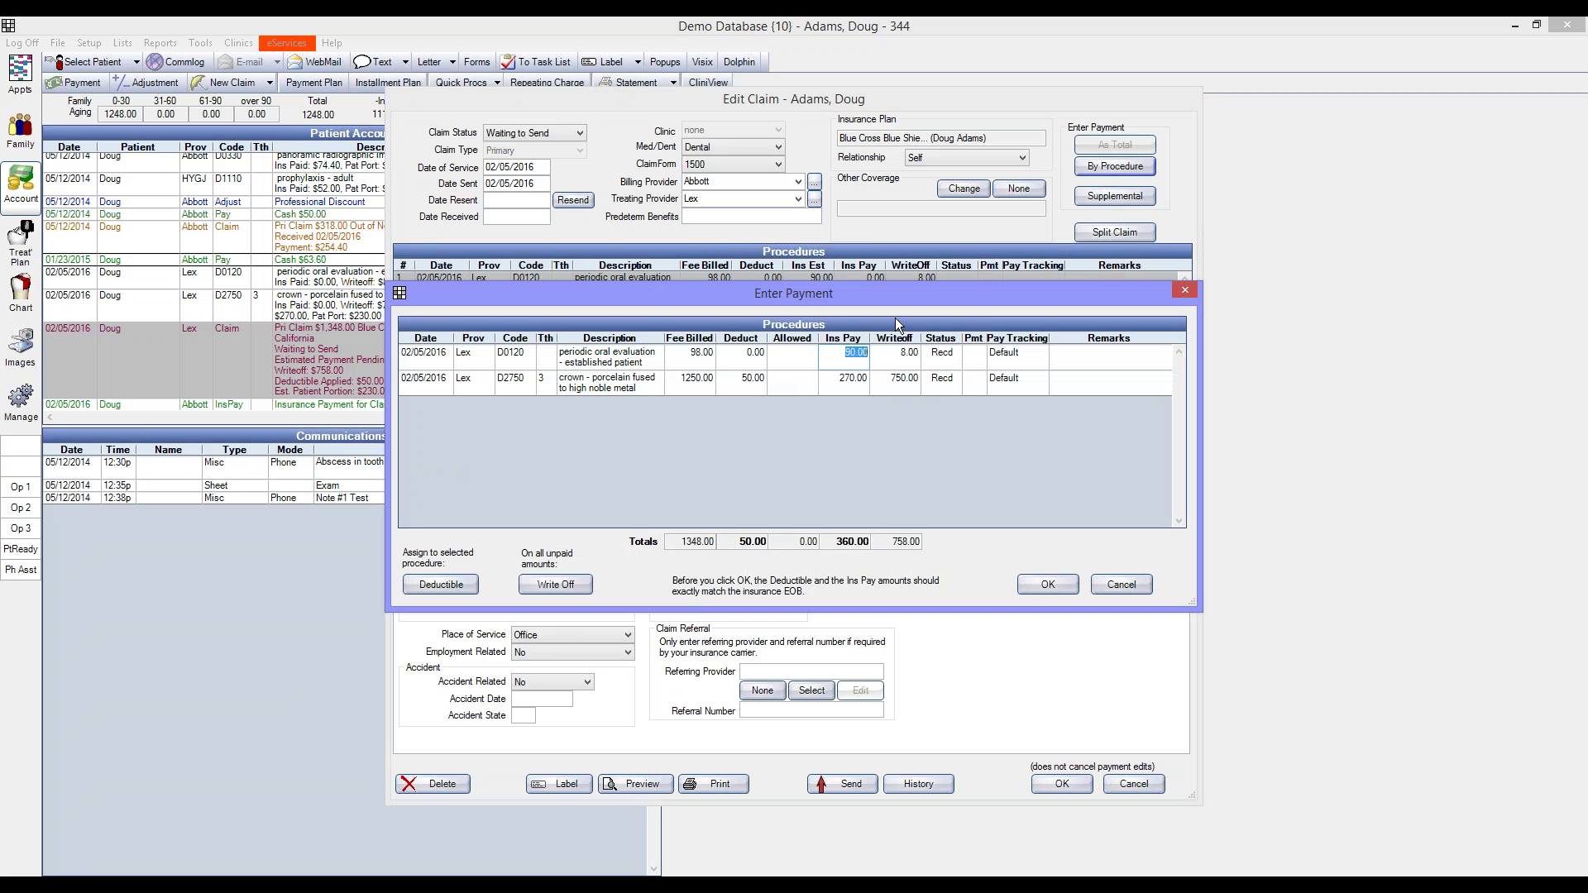
pyautogui.click(906, 378)
pyautogui.click(853, 378)
pyautogui.click(1046, 584)
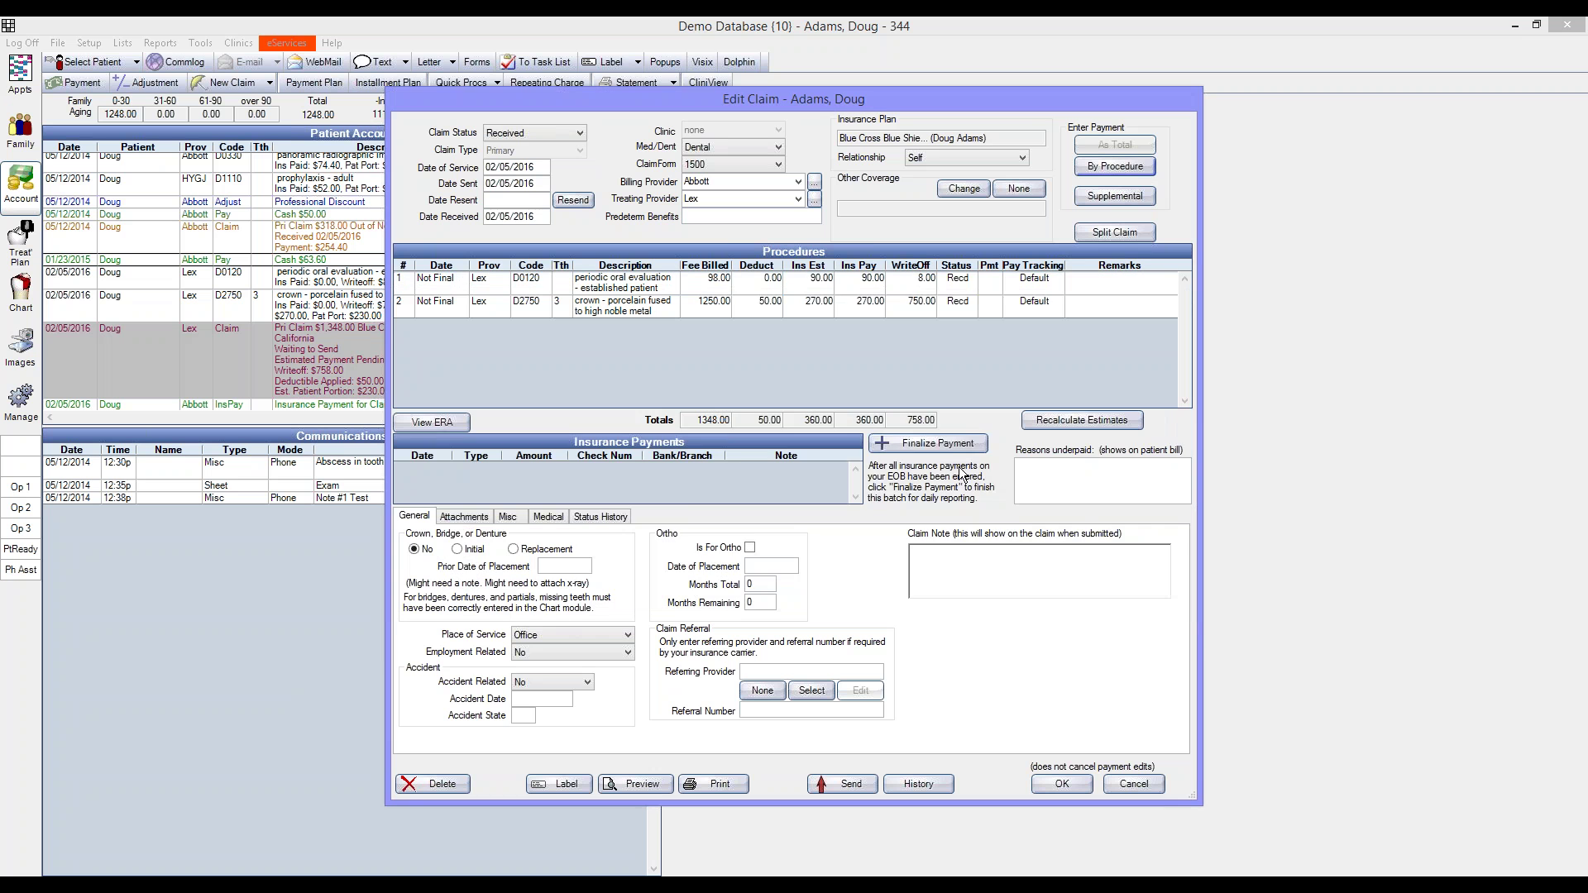
pyautogui.click(943, 443)
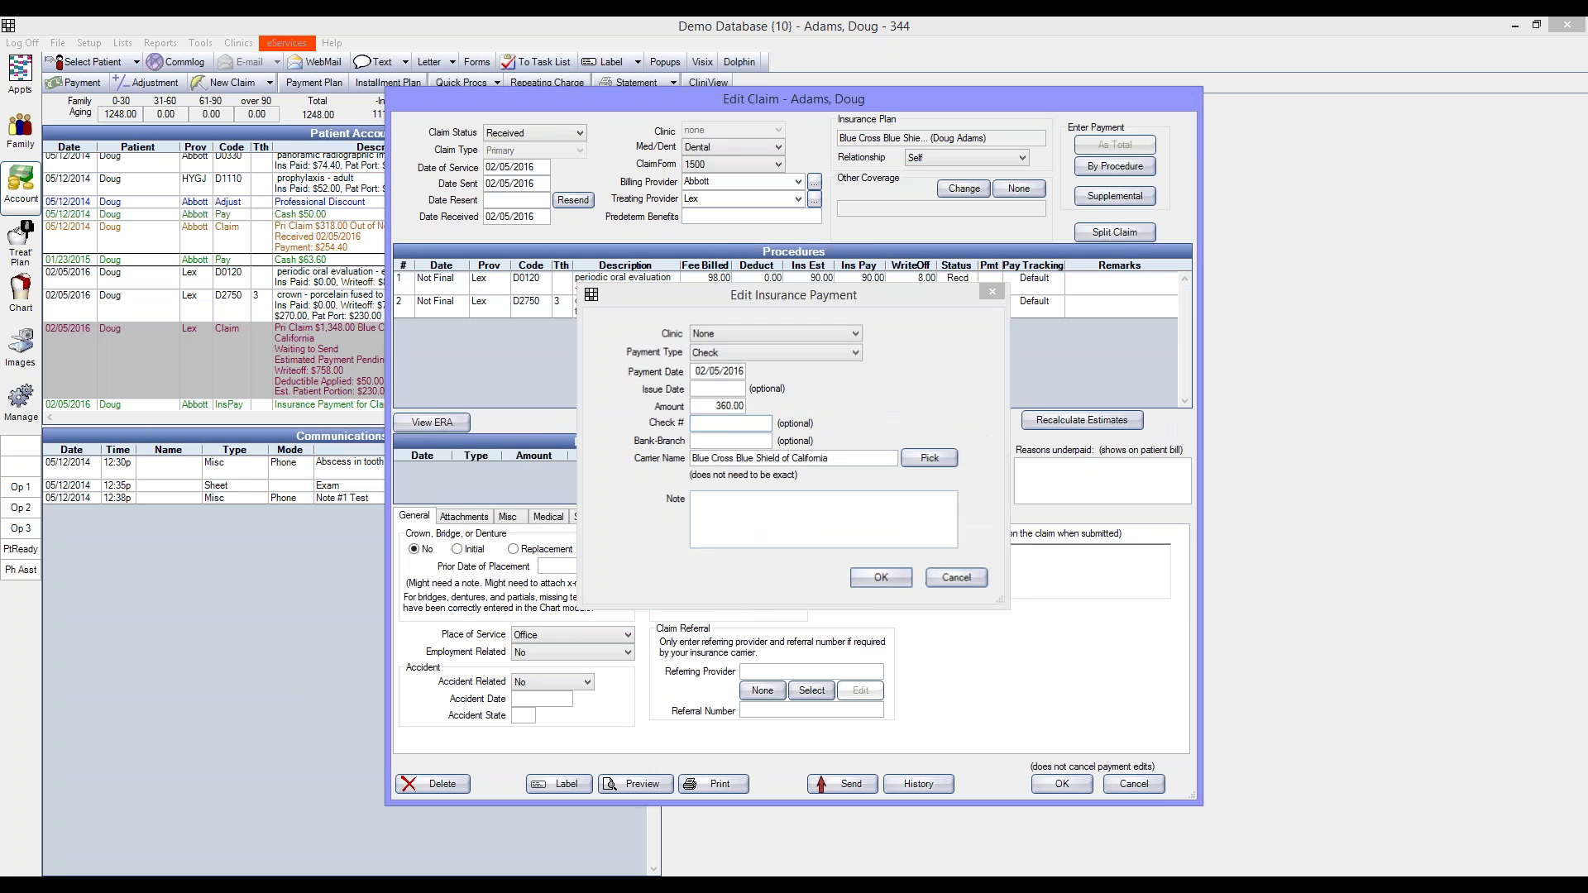
pyautogui.click(958, 575)
pyautogui.click(1089, 721)
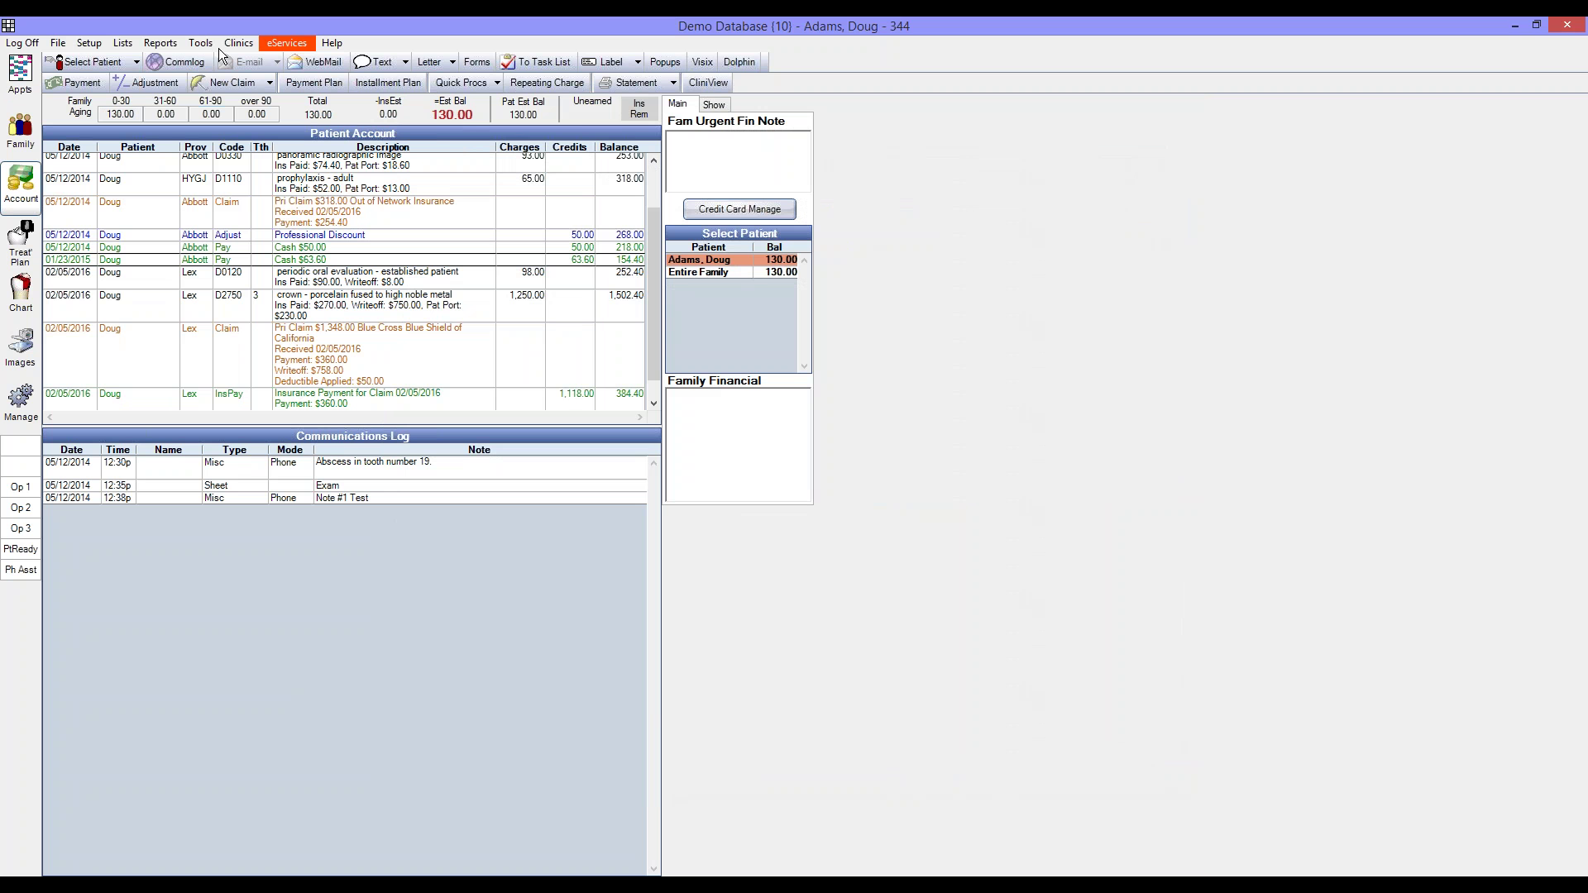
pyautogui.click(150, 45)
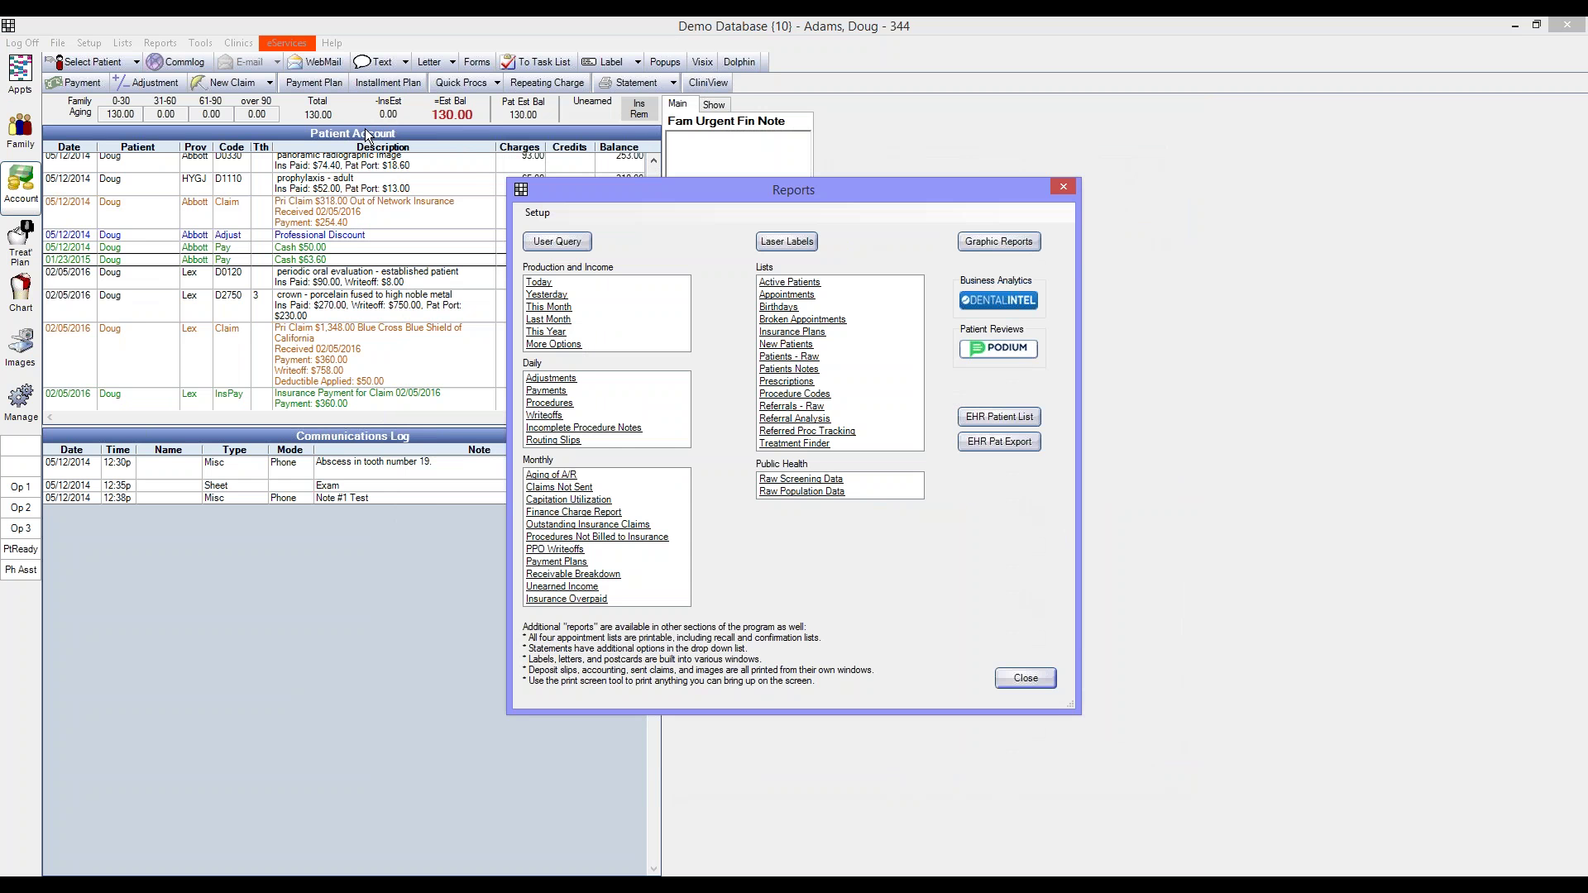
pyautogui.click(539, 284)
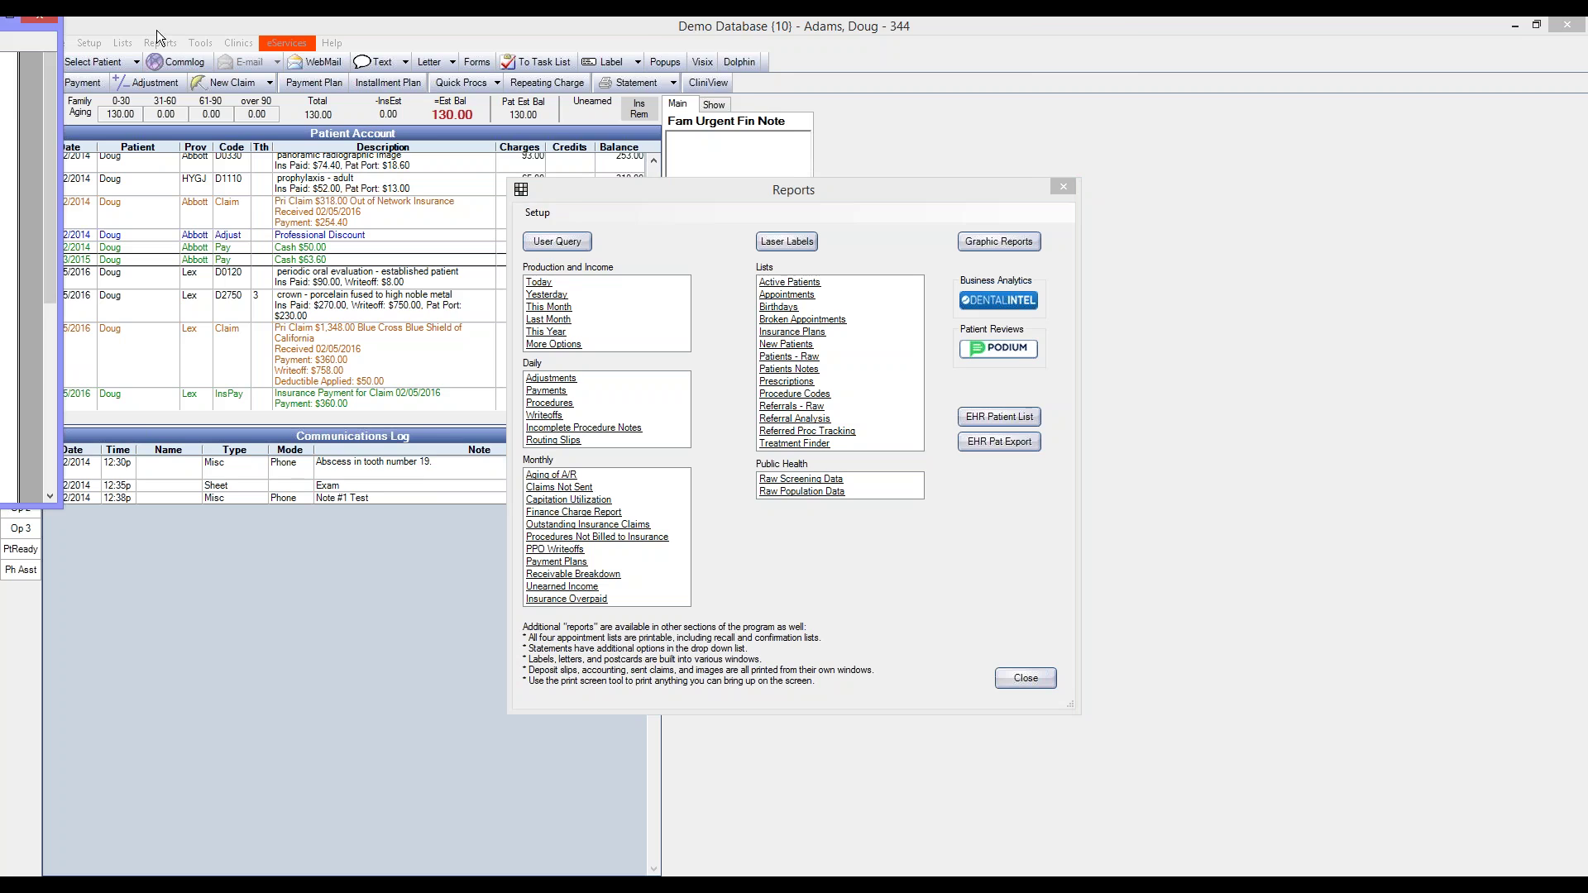
pyautogui.doubleClick(1080, 26)
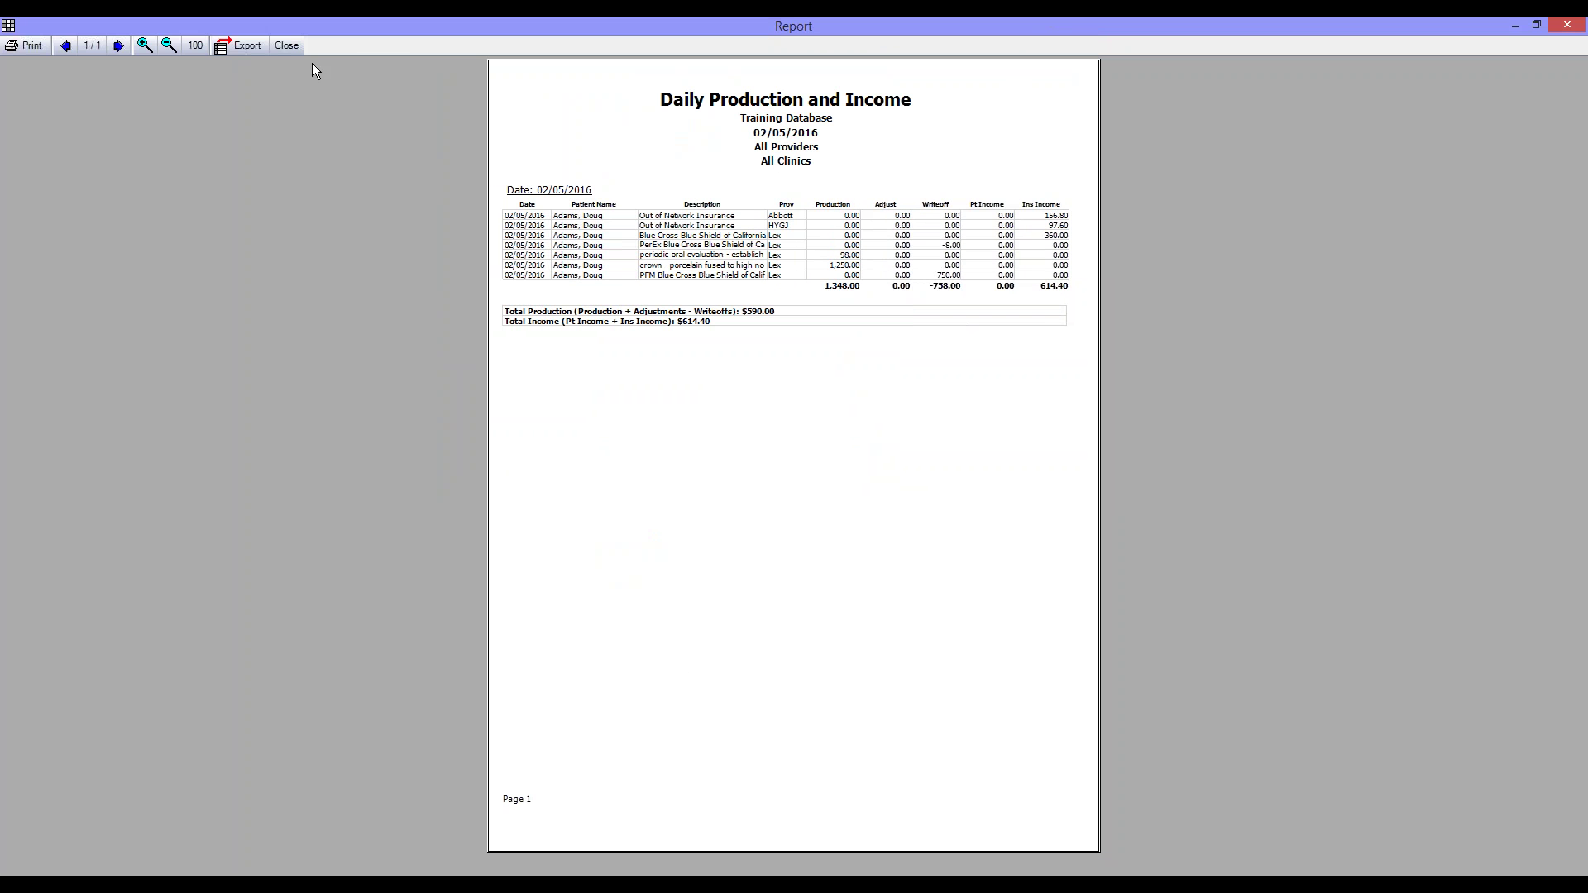
pyautogui.click(144, 45)
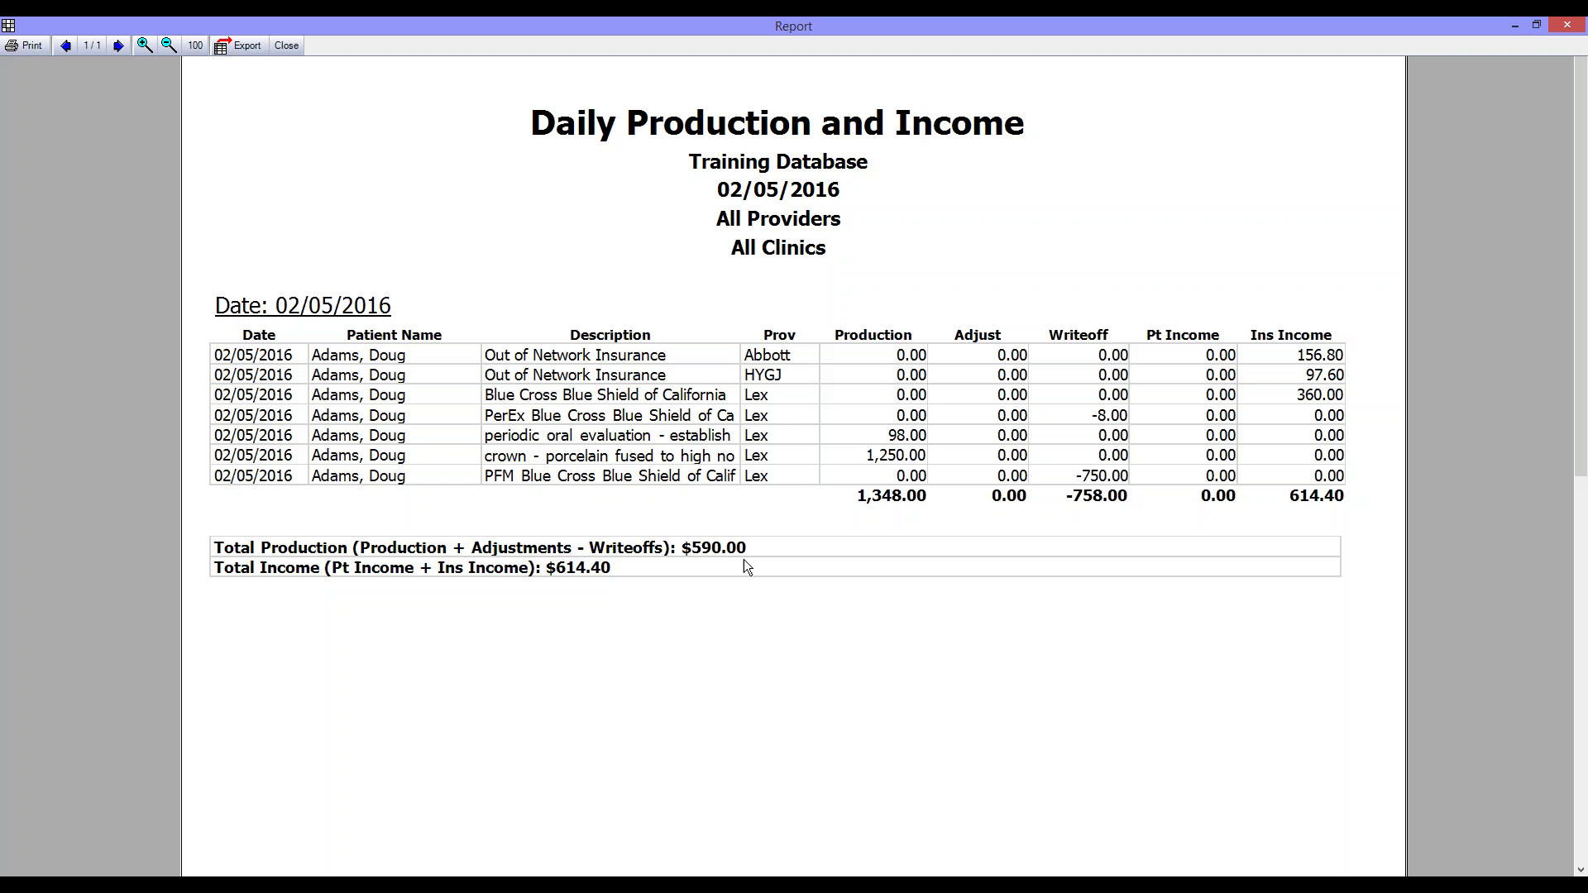
pyautogui.click(286, 47)
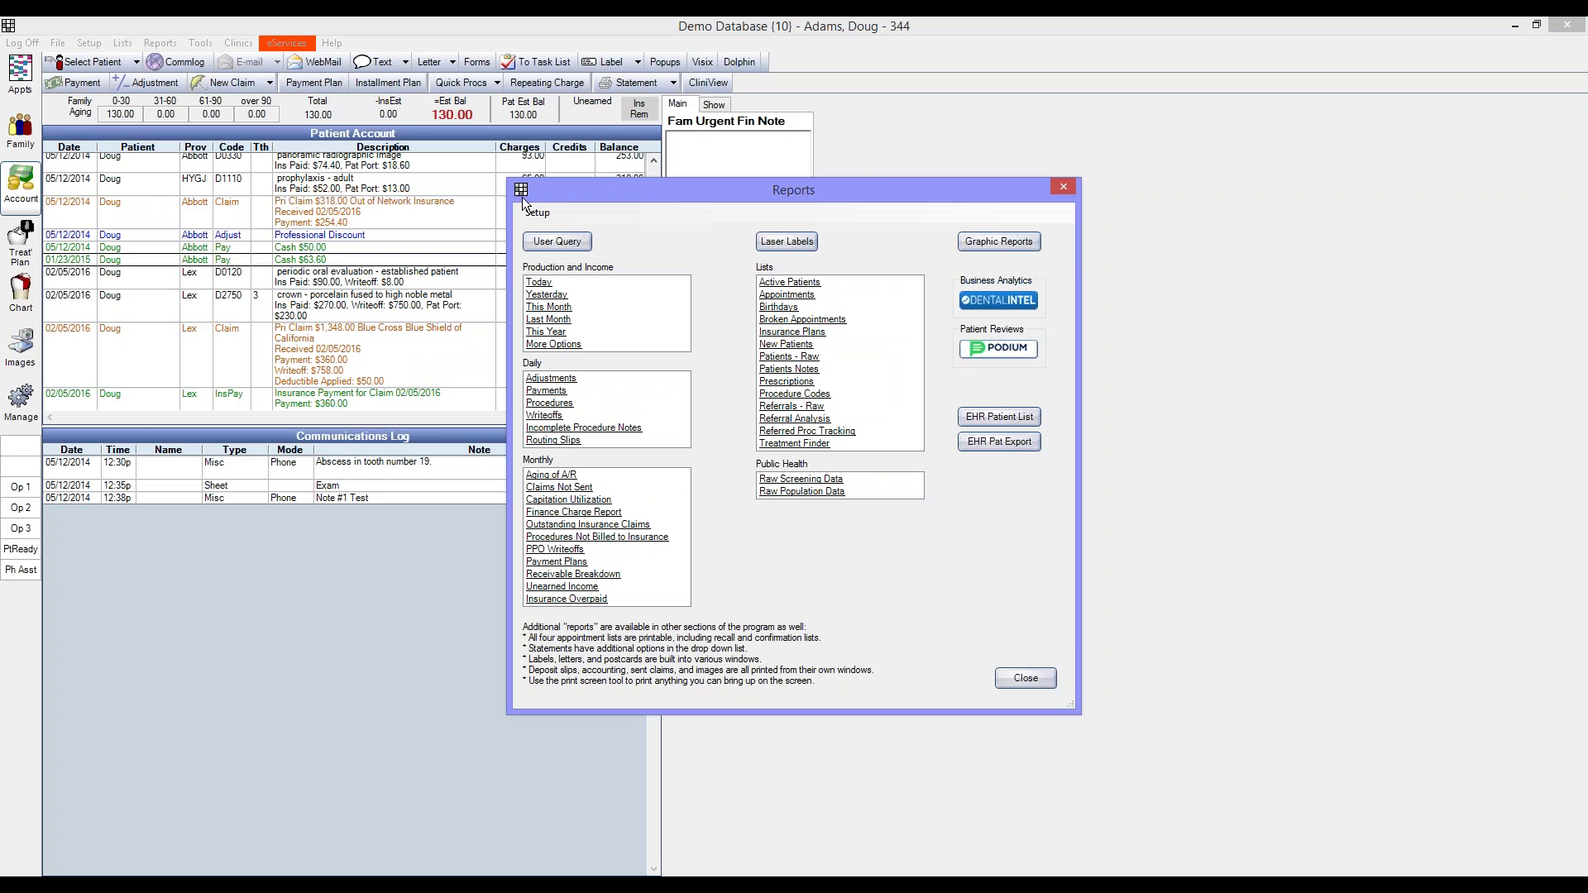
pyautogui.click(535, 214)
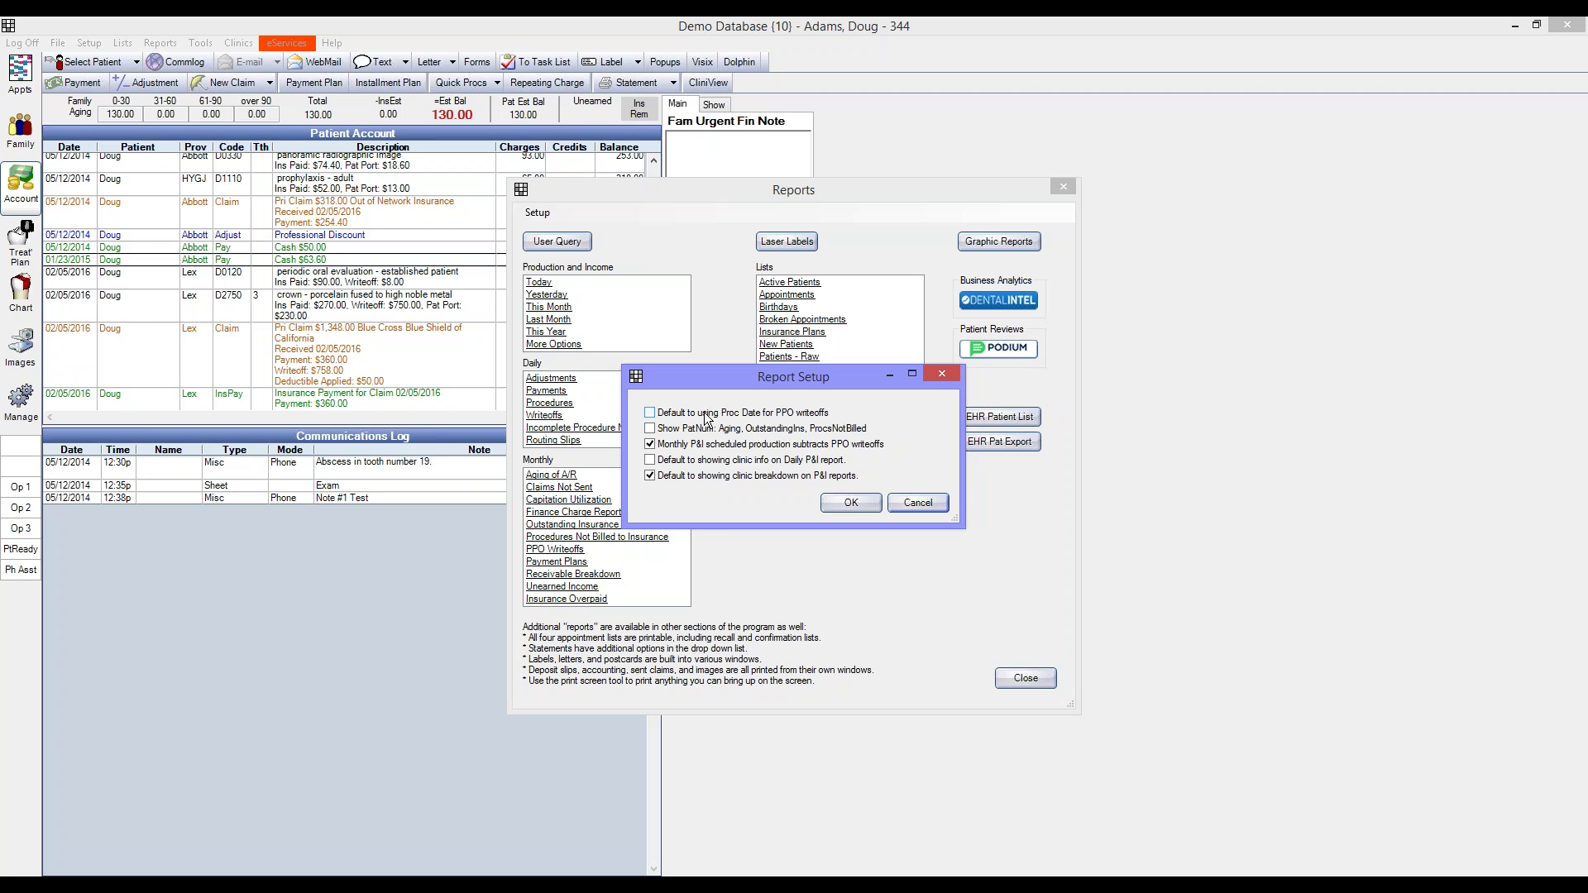
pyautogui.click(918, 502)
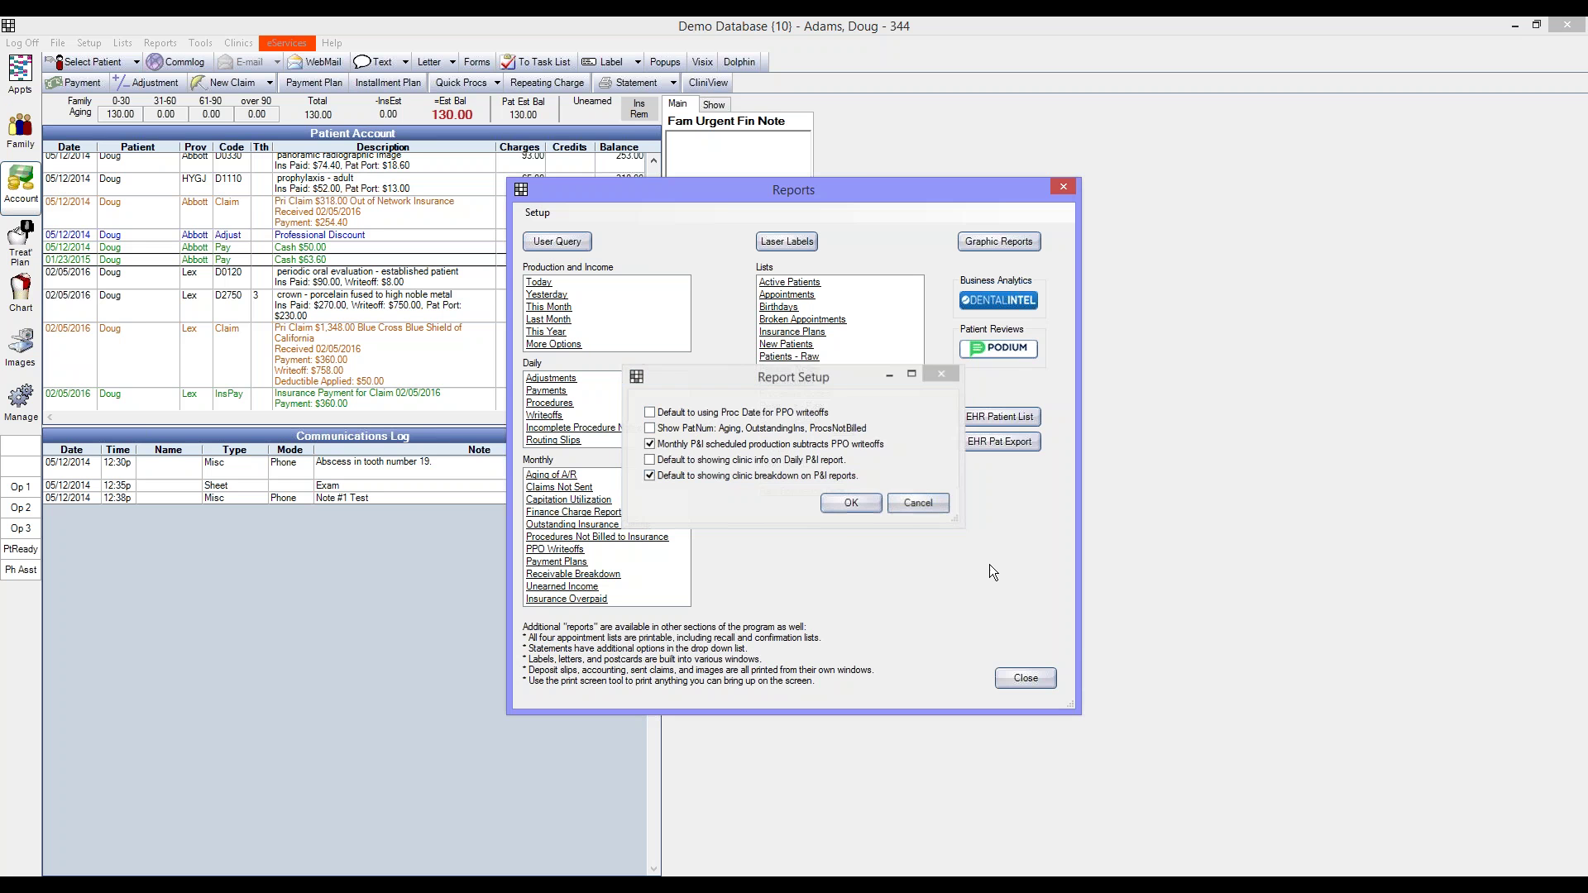
pyautogui.click(1025, 677)
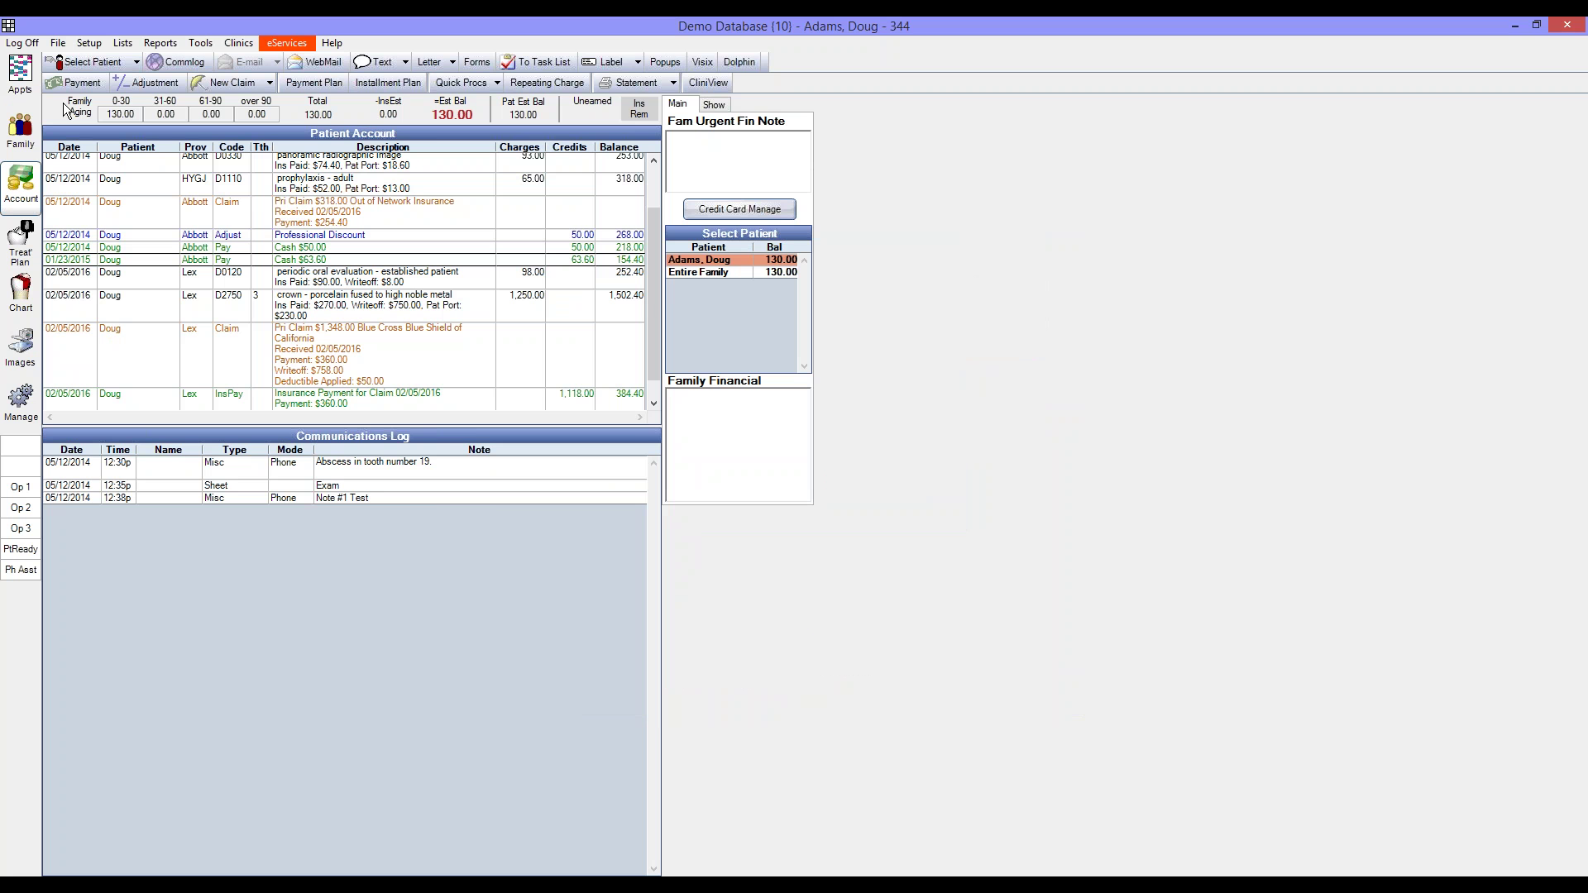
pyautogui.click(160, 42)
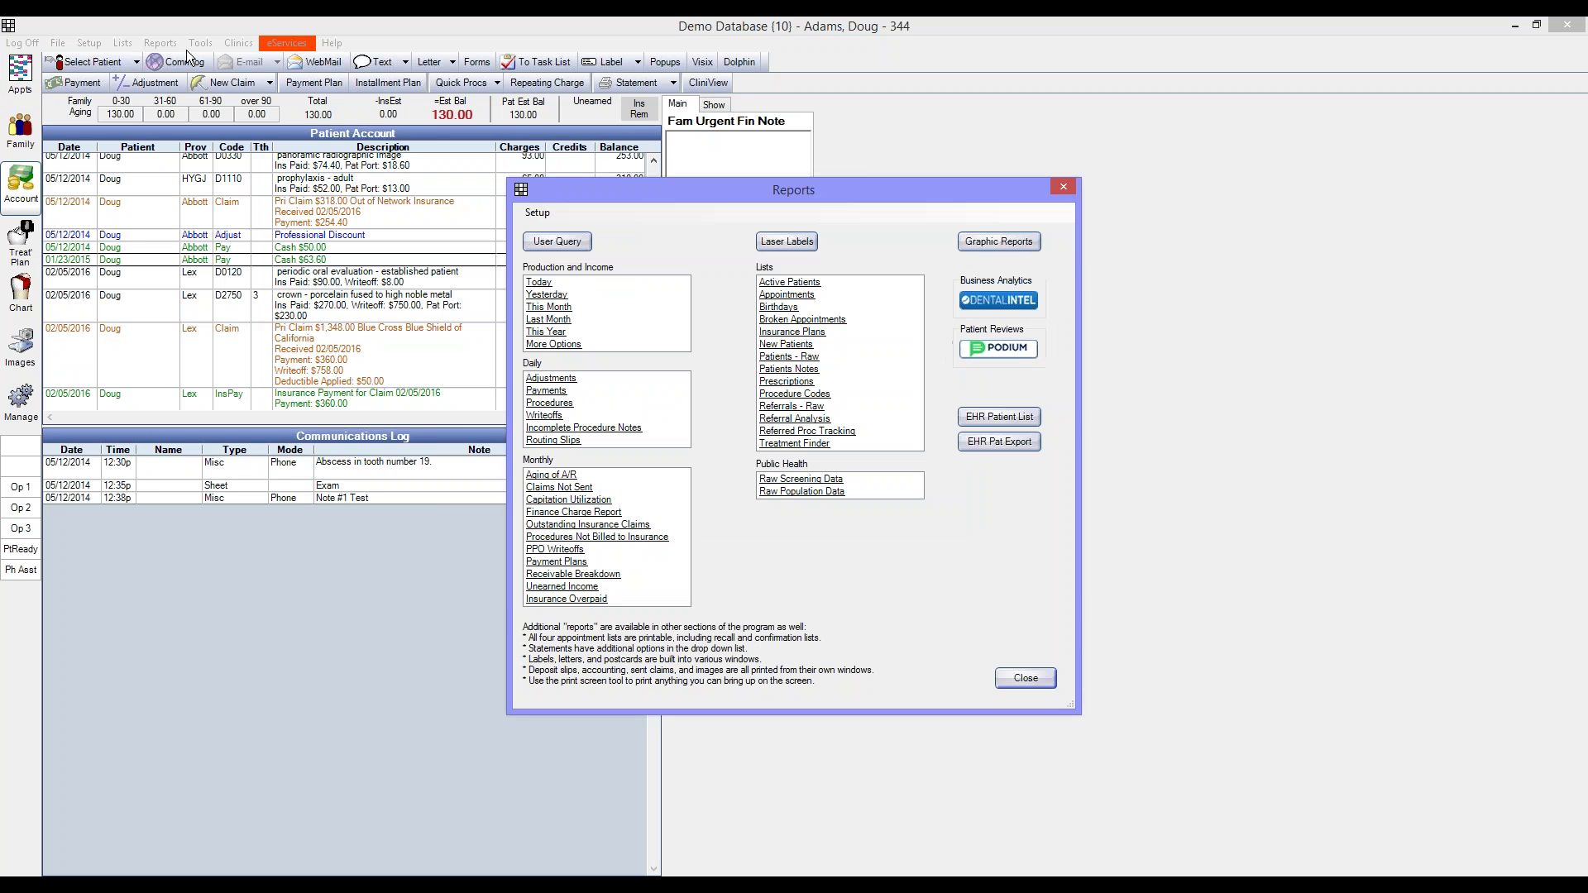
pyautogui.click(583, 553)
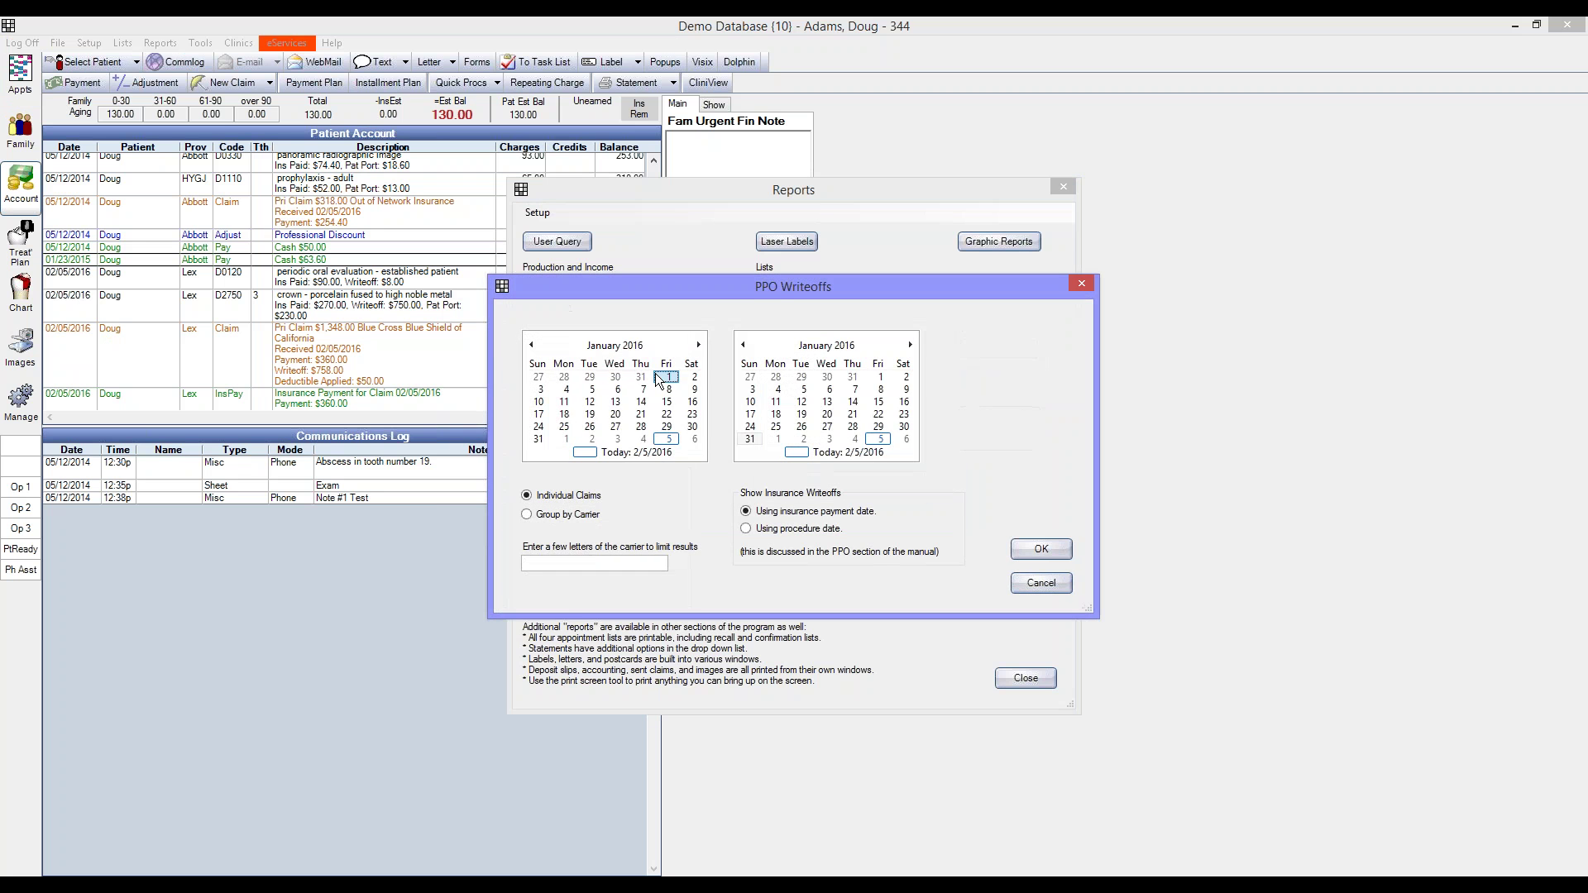
pyautogui.click(1048, 551)
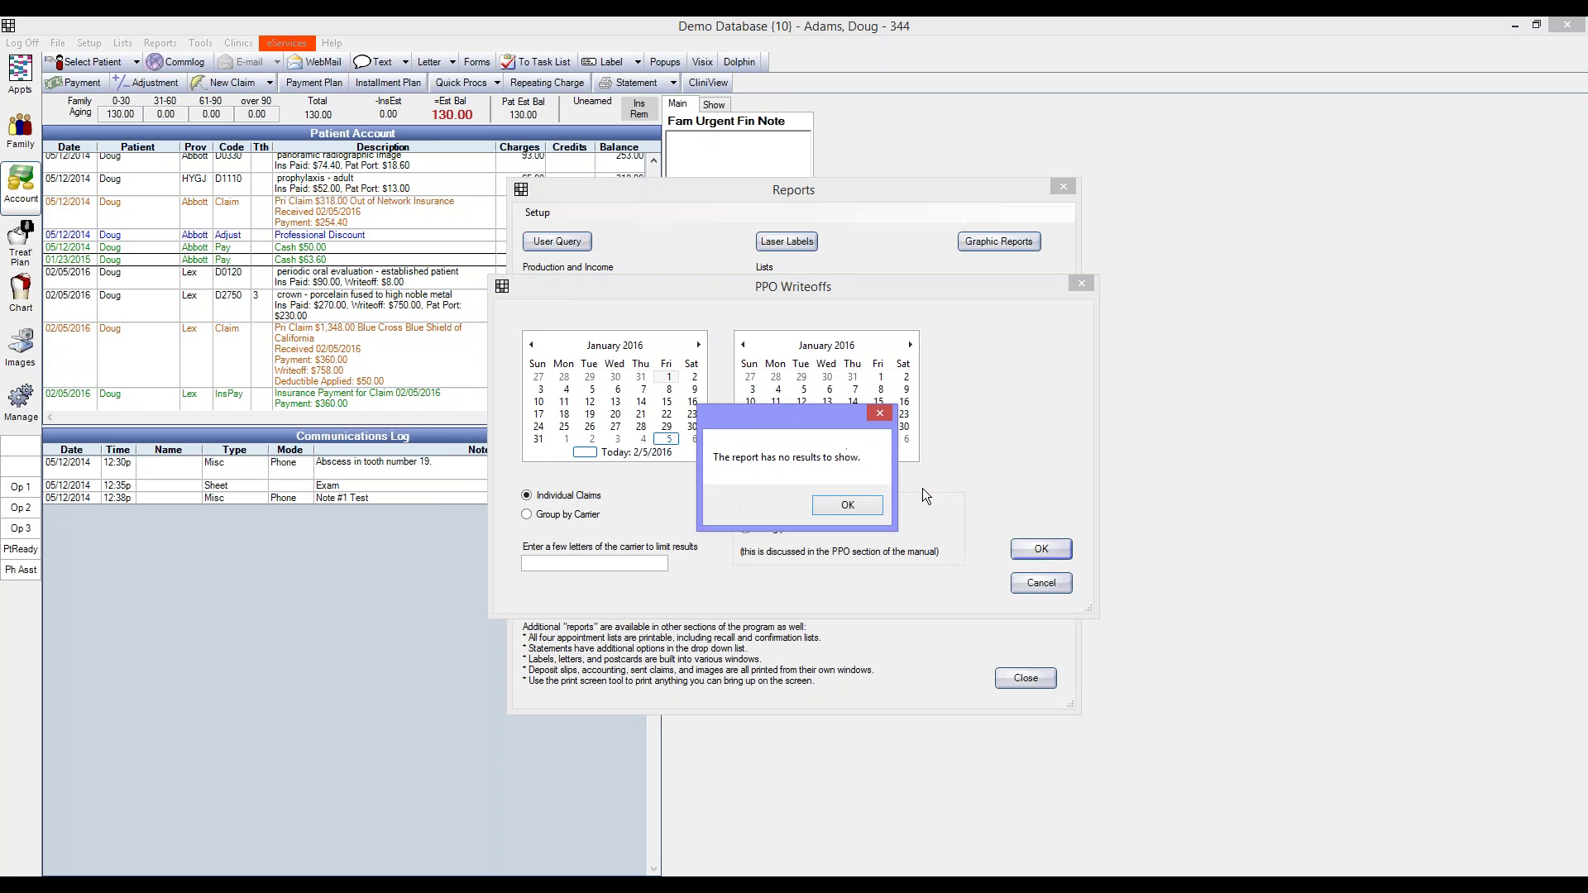
pyautogui.click(848, 504)
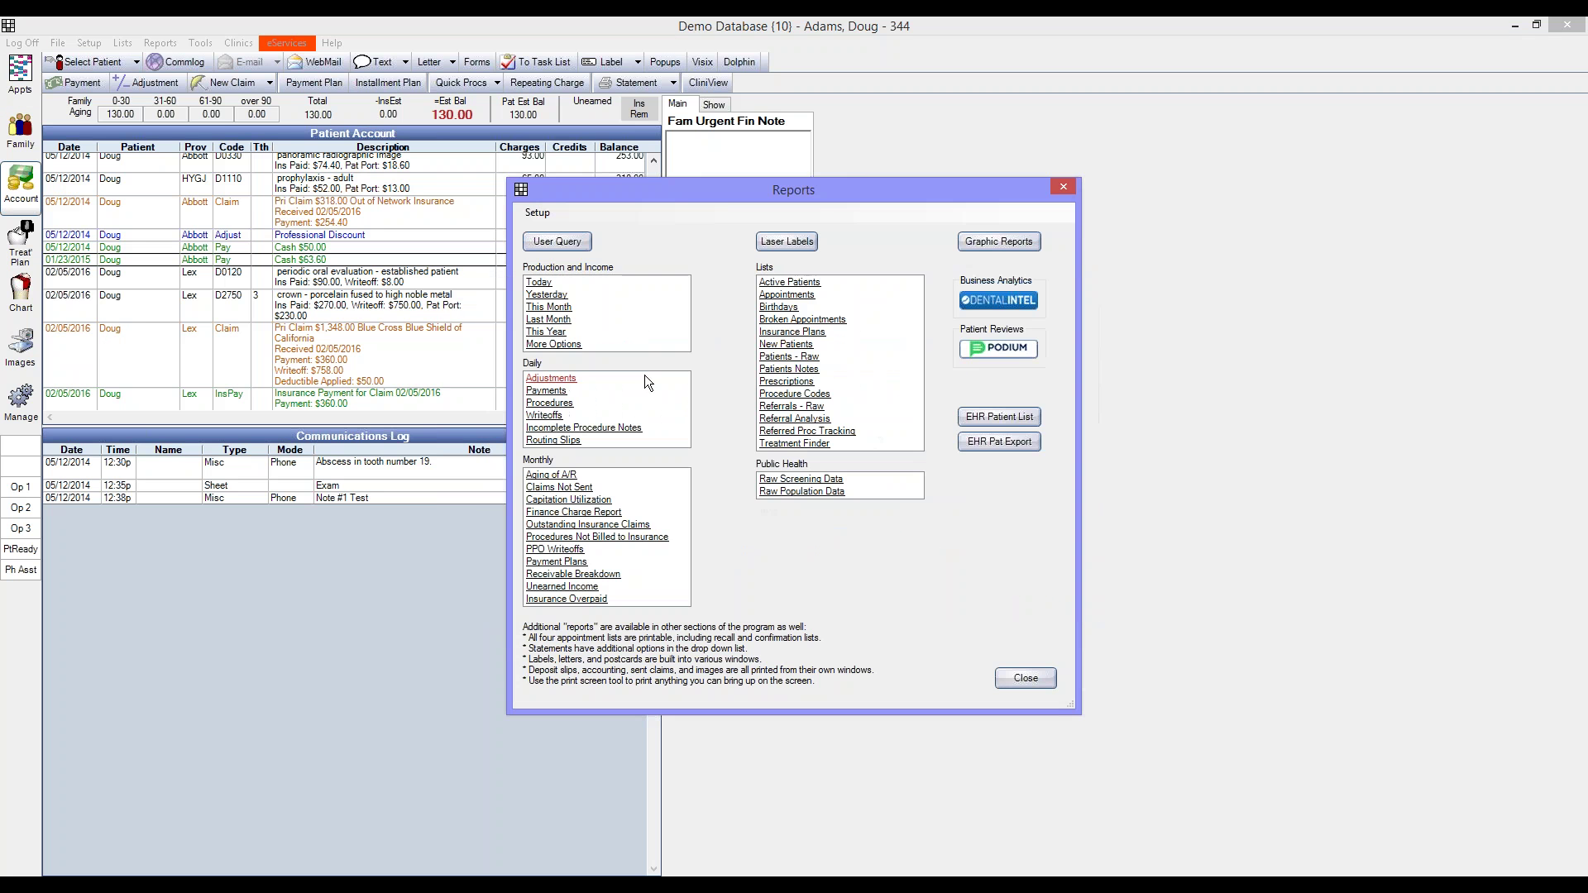
pyautogui.click(579, 550)
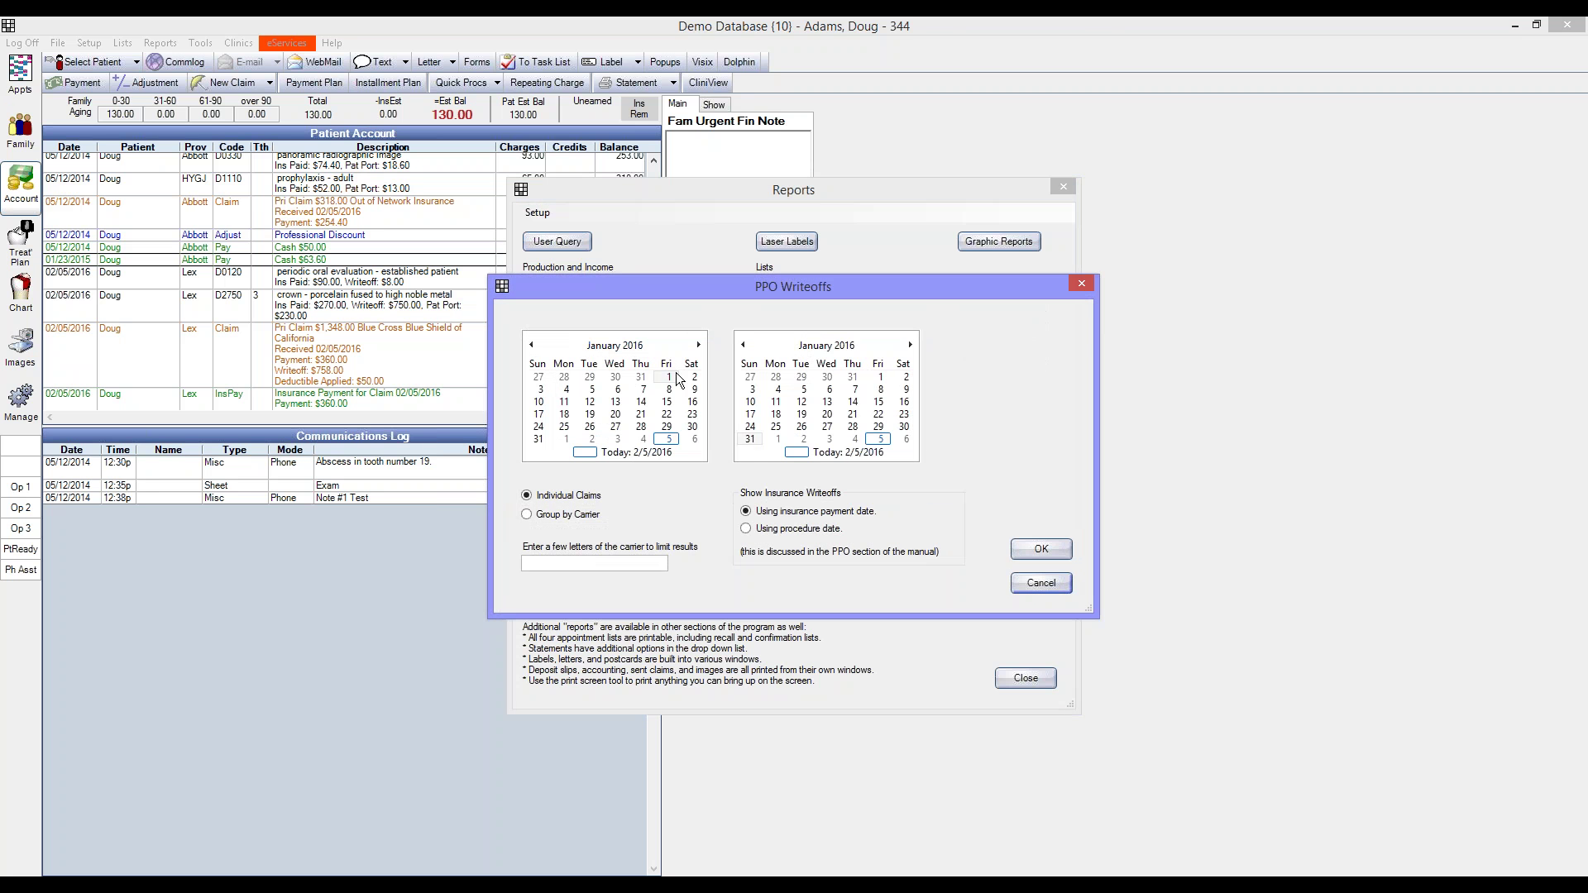
pyautogui.click(912, 344)
pyautogui.click(827, 345)
pyautogui.click(804, 372)
pyautogui.click(904, 414)
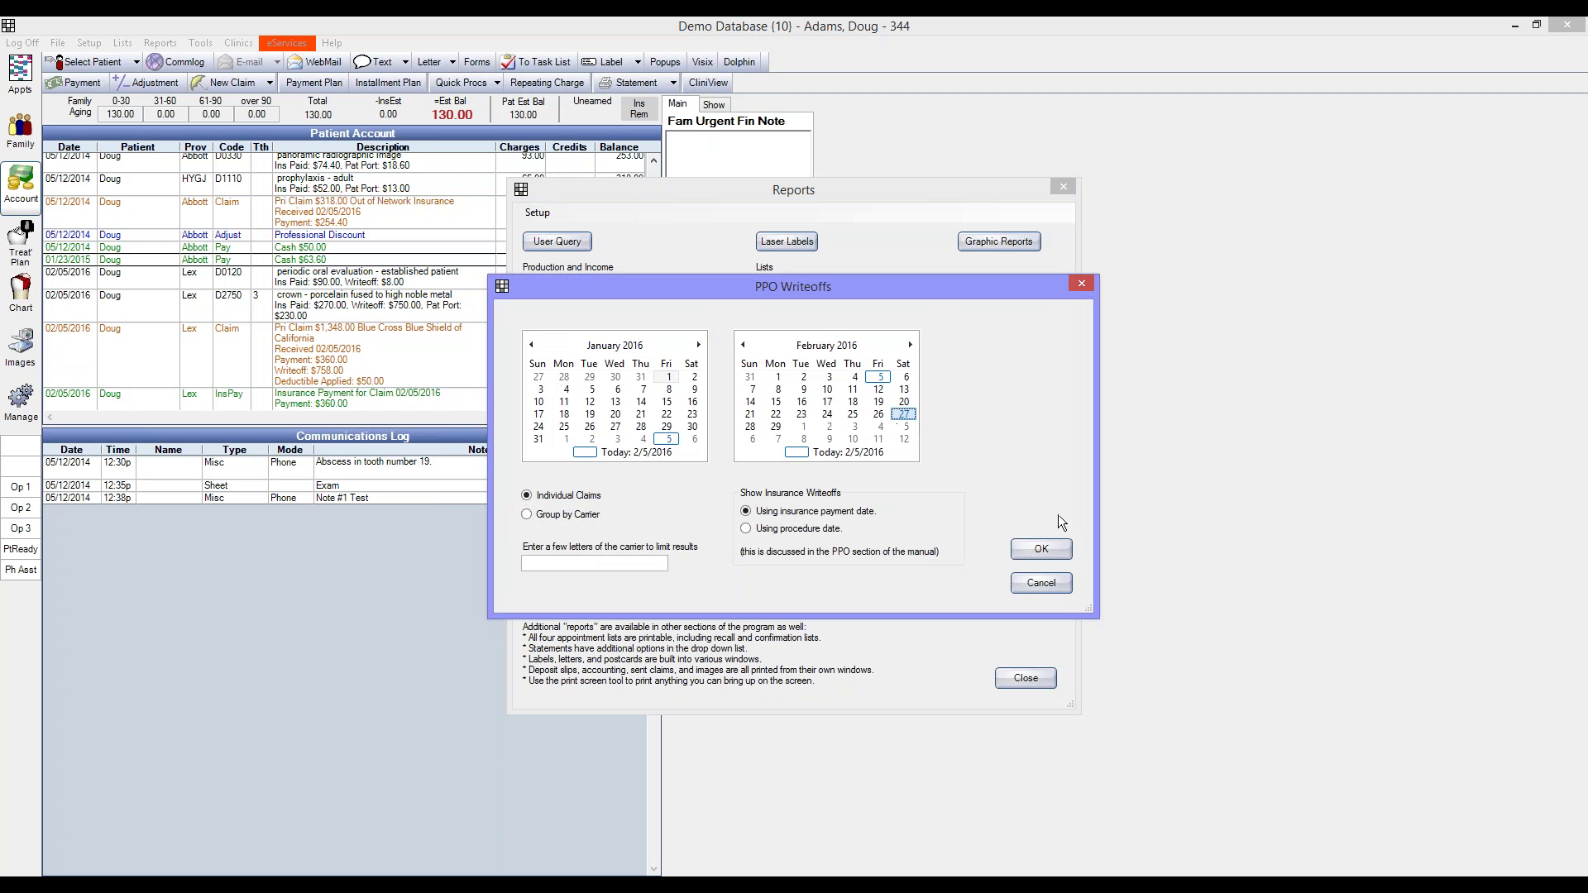
pyautogui.click(1029, 558)
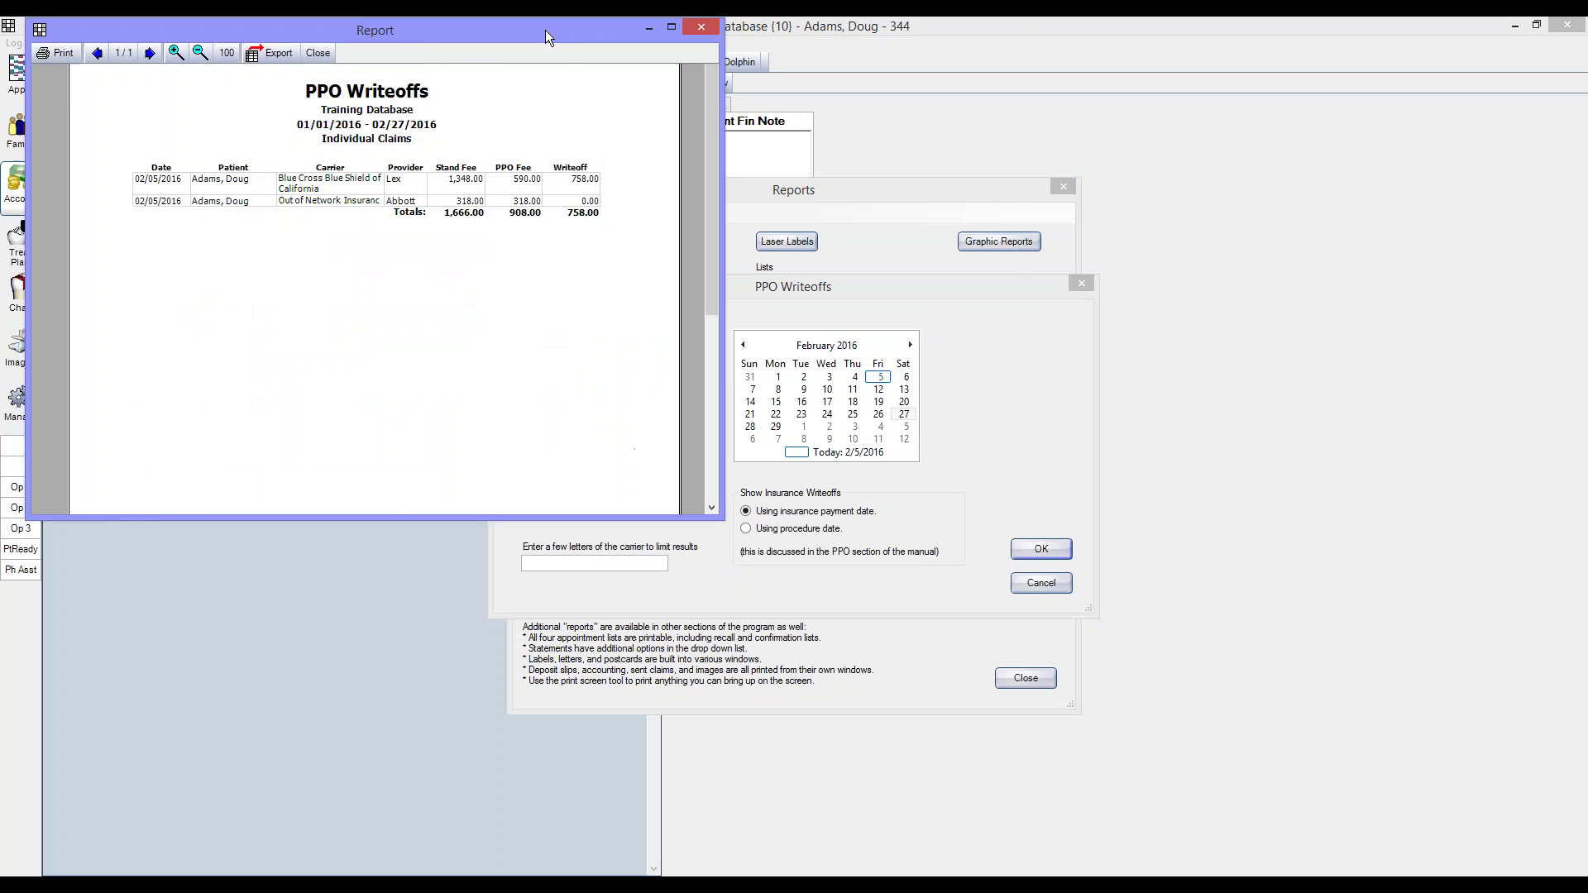
pyautogui.click(971, 38)
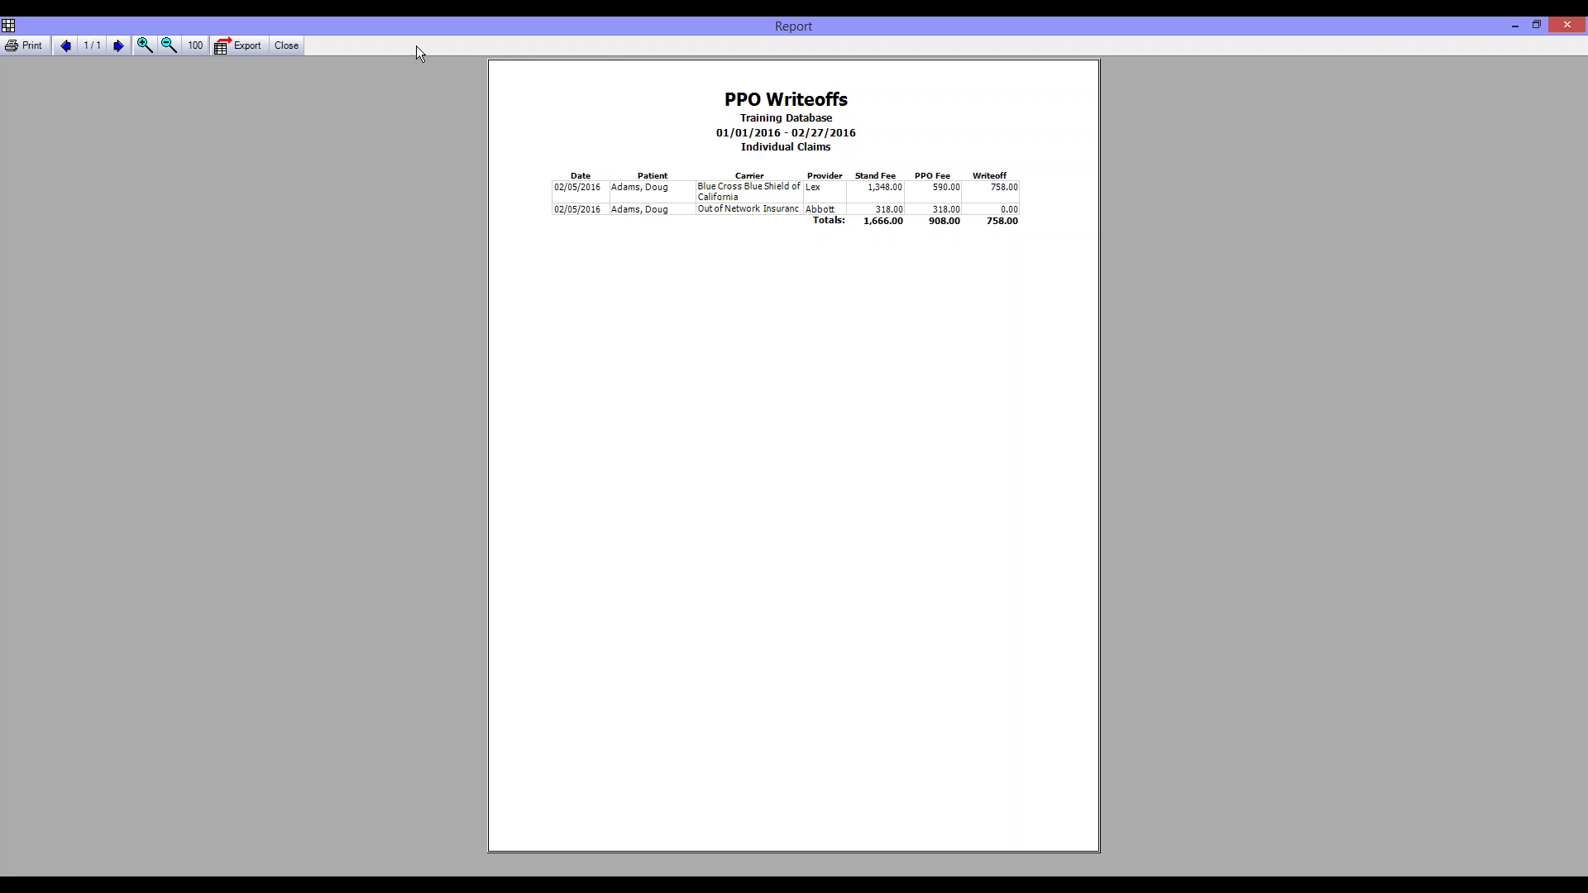
pyautogui.click(300, 46)
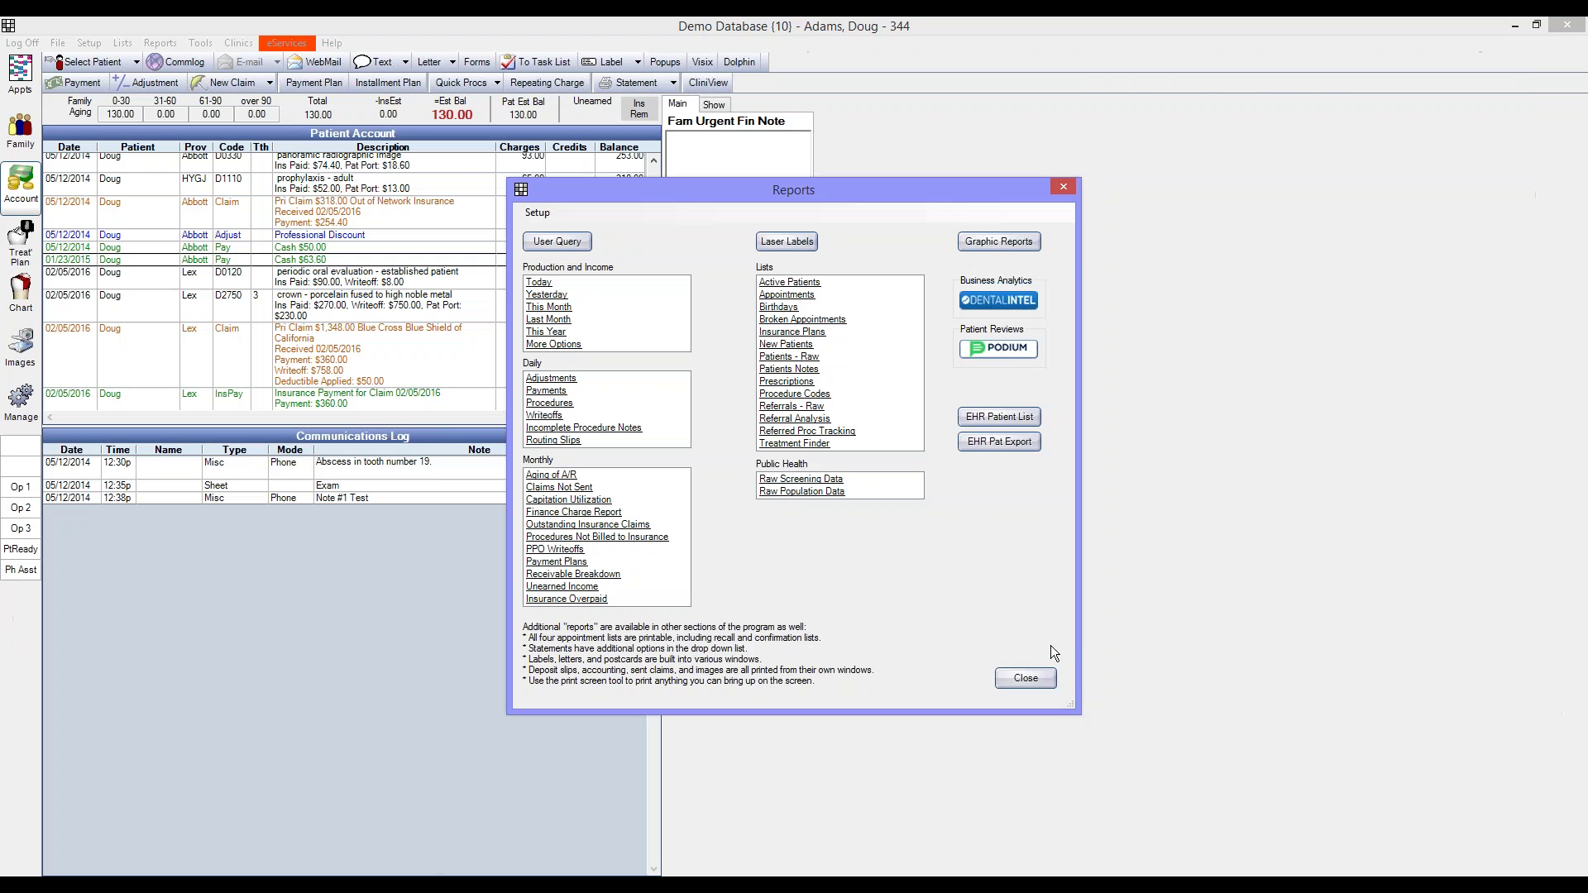
pyautogui.click(1026, 679)
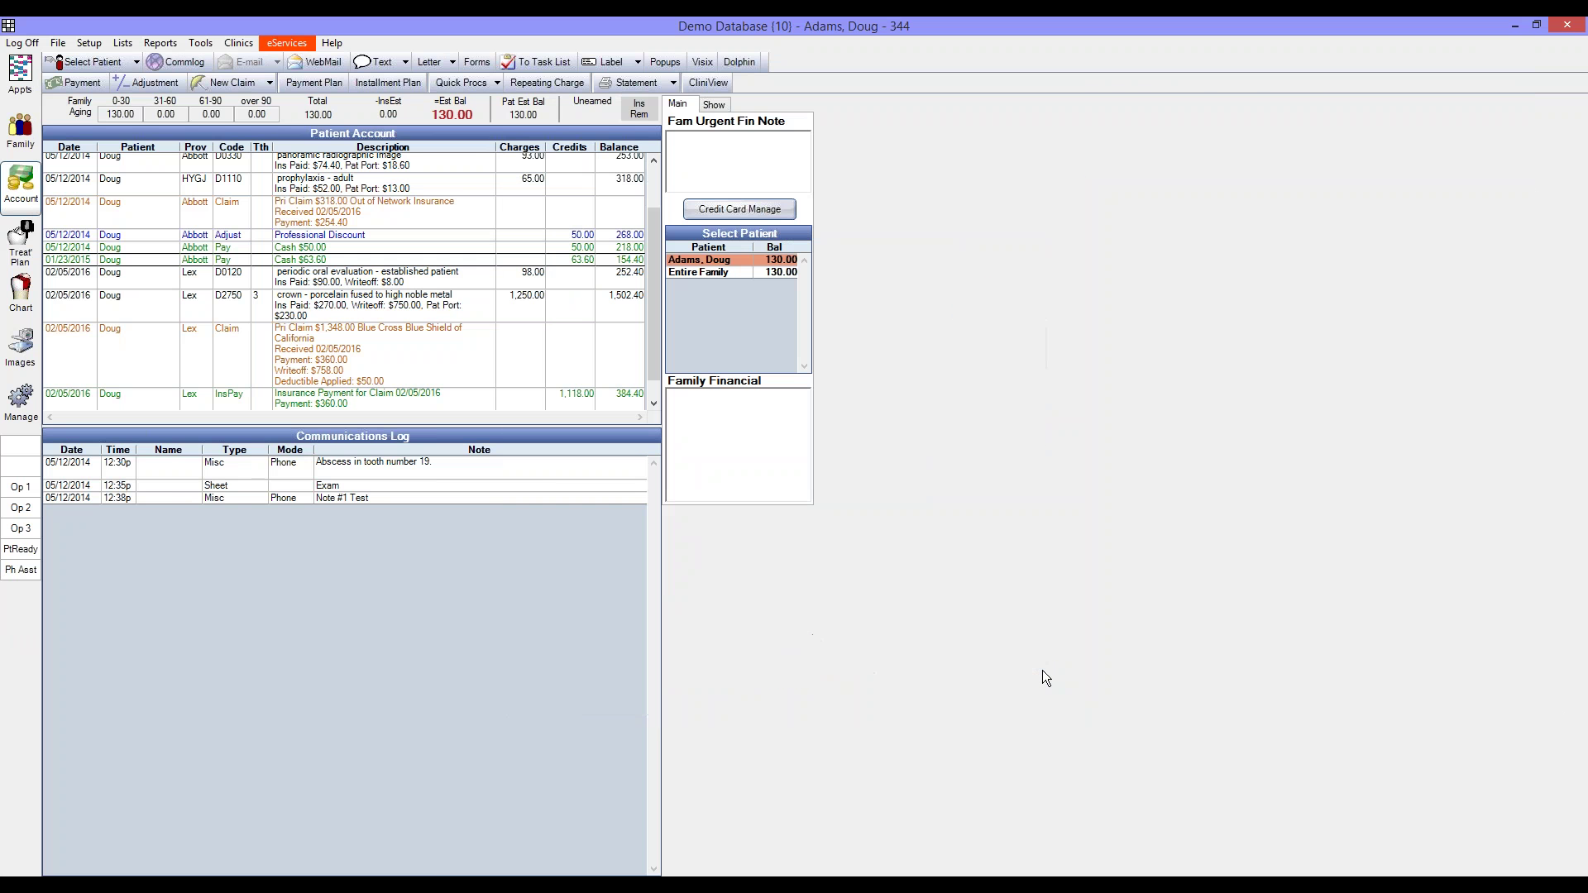
pyautogui.click(342, 45)
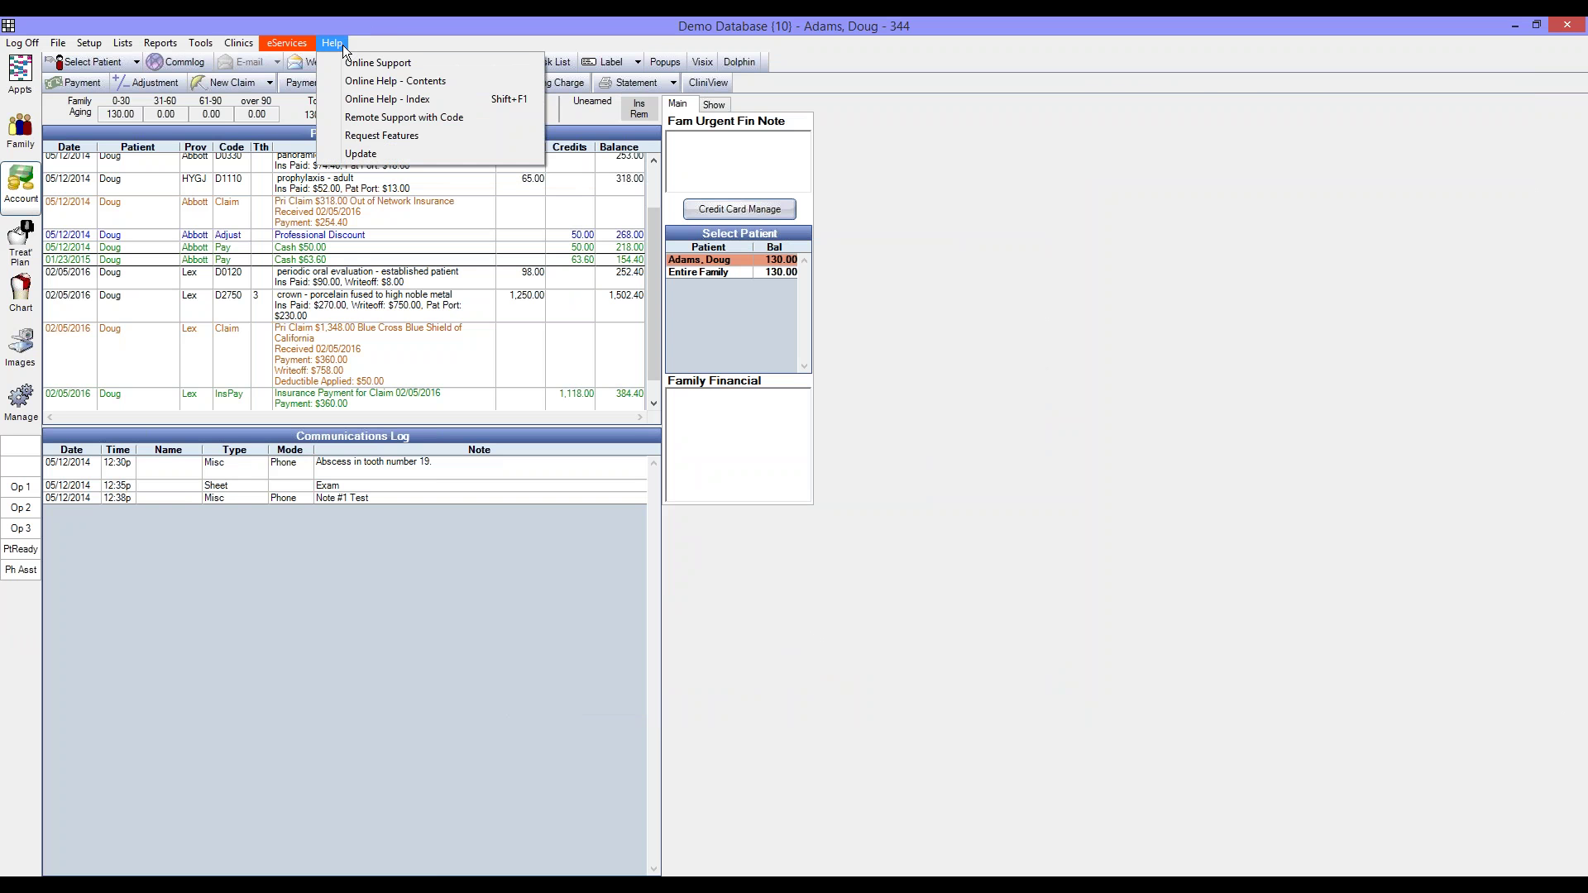
pyautogui.click(405, 99)
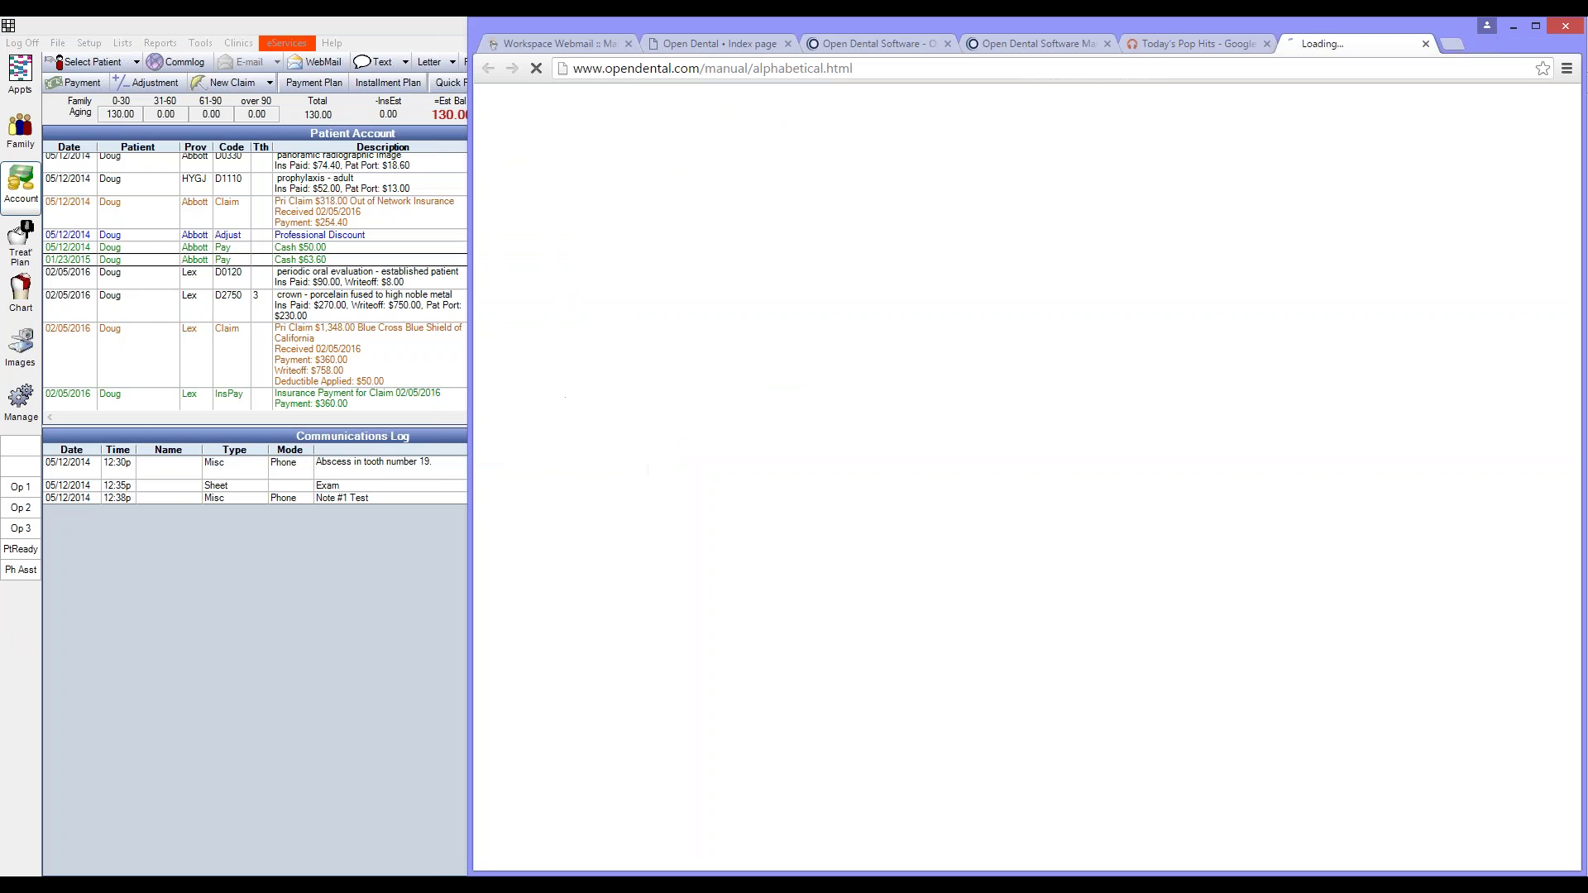
pyautogui.moveTo(1361, 43); pyautogui.dragTo(546, 33)
pyautogui.press('super+Up')
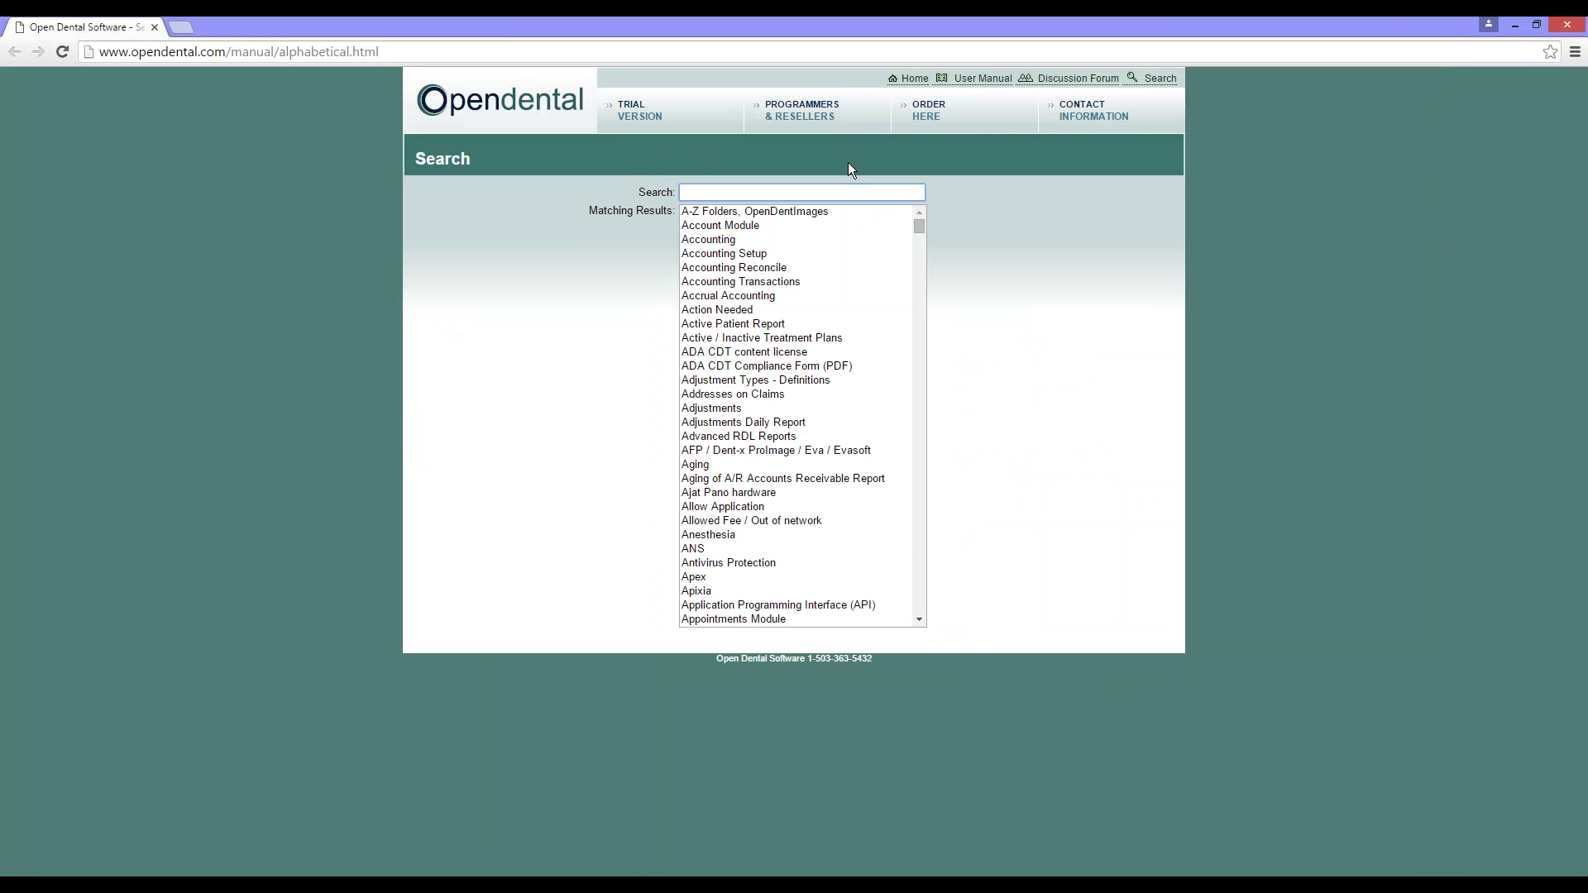
pyautogui.write('produ')
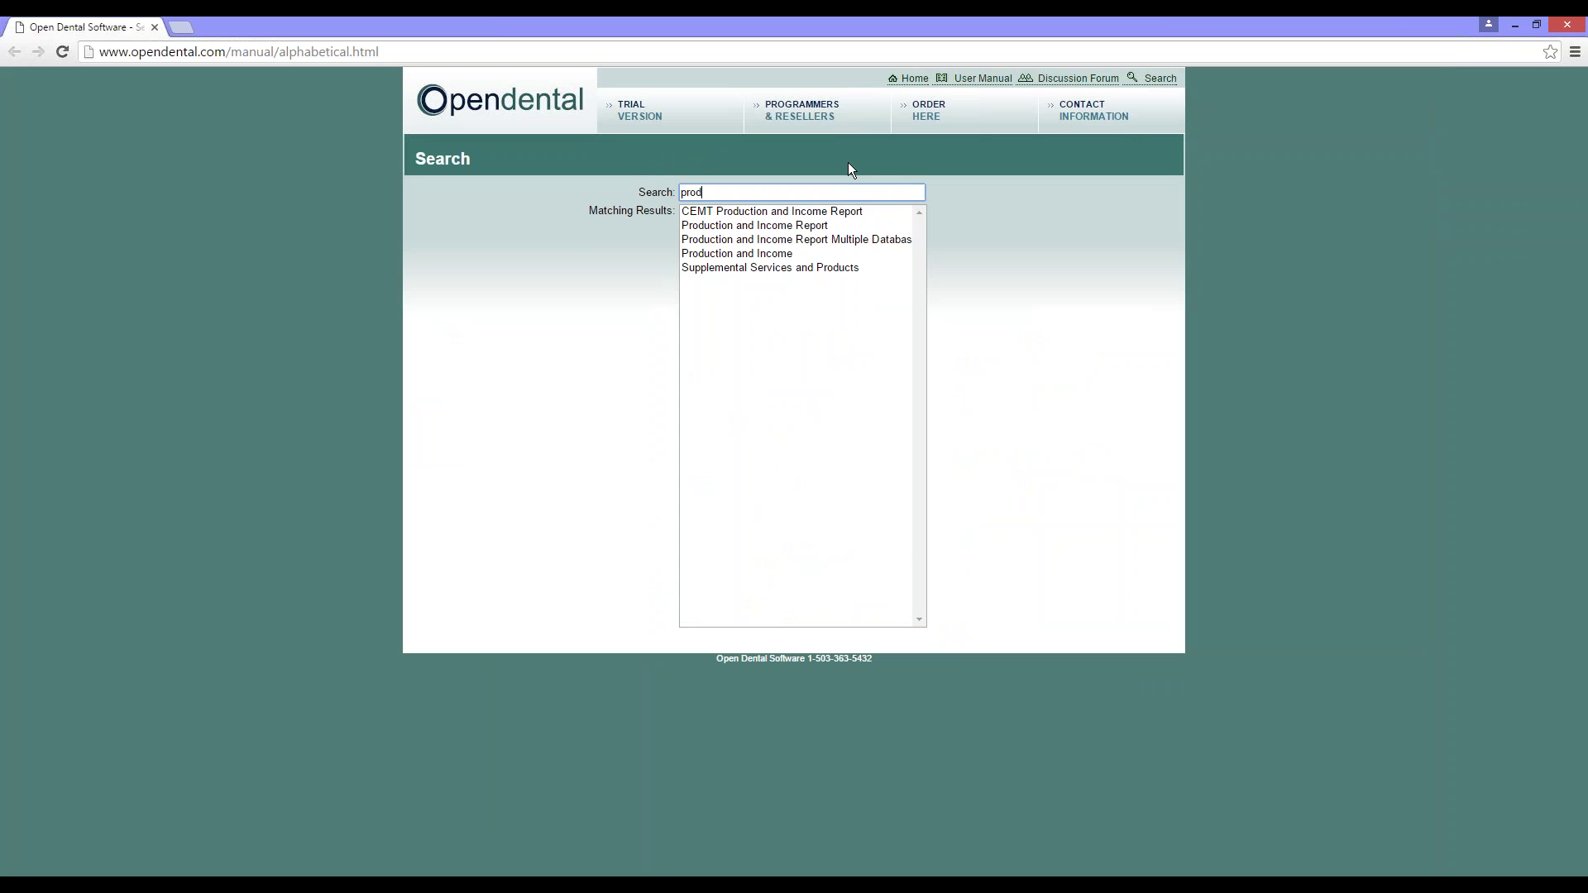
pyautogui.click(787, 255)
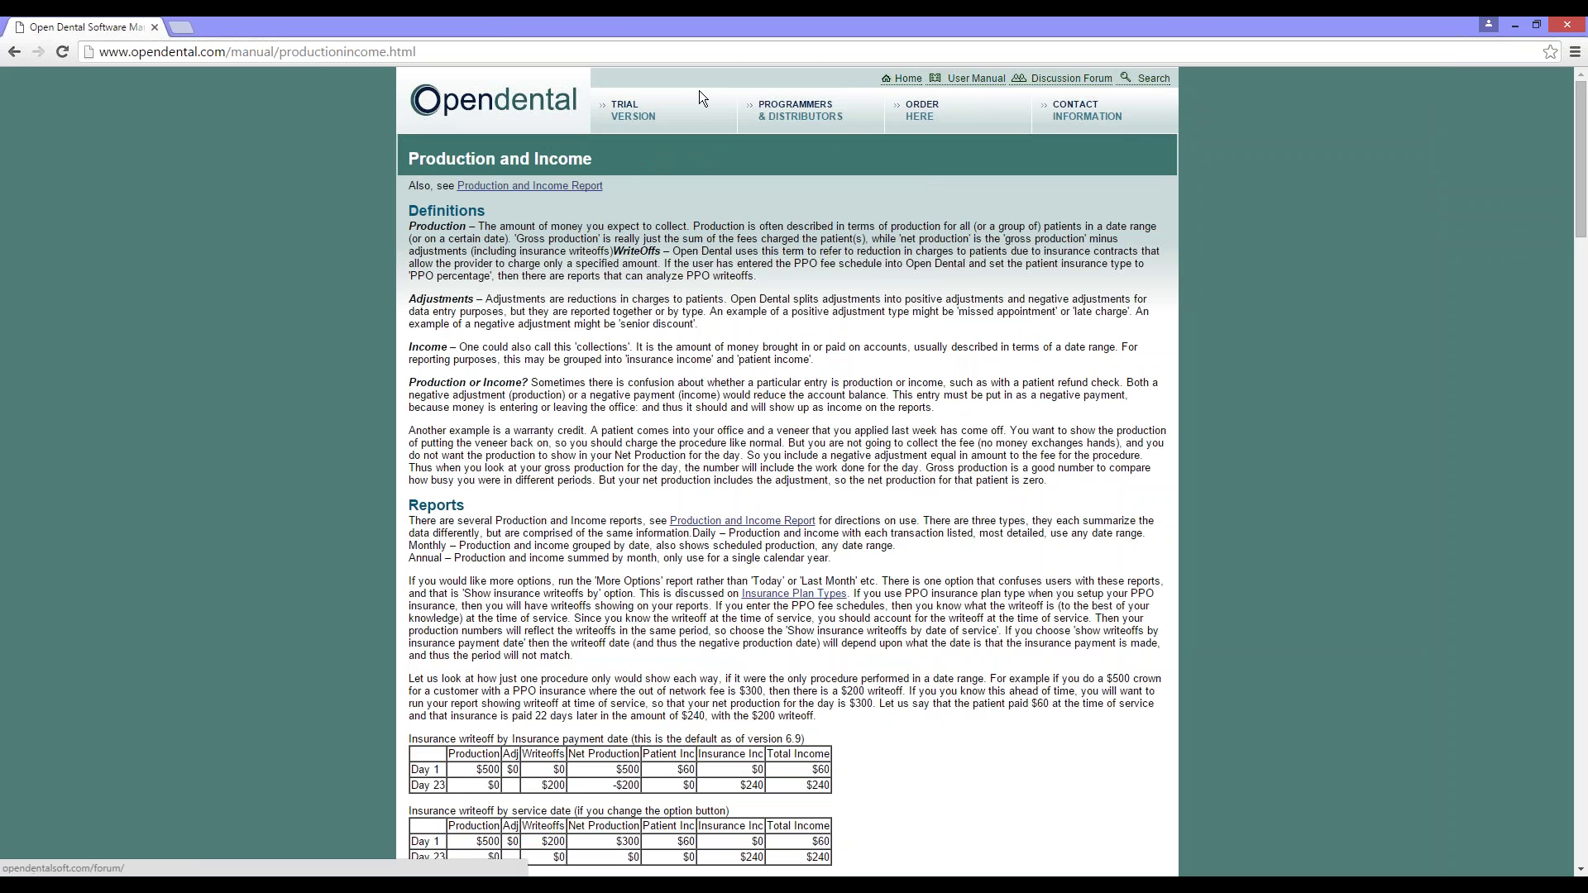
pyautogui.click(1072, 80)
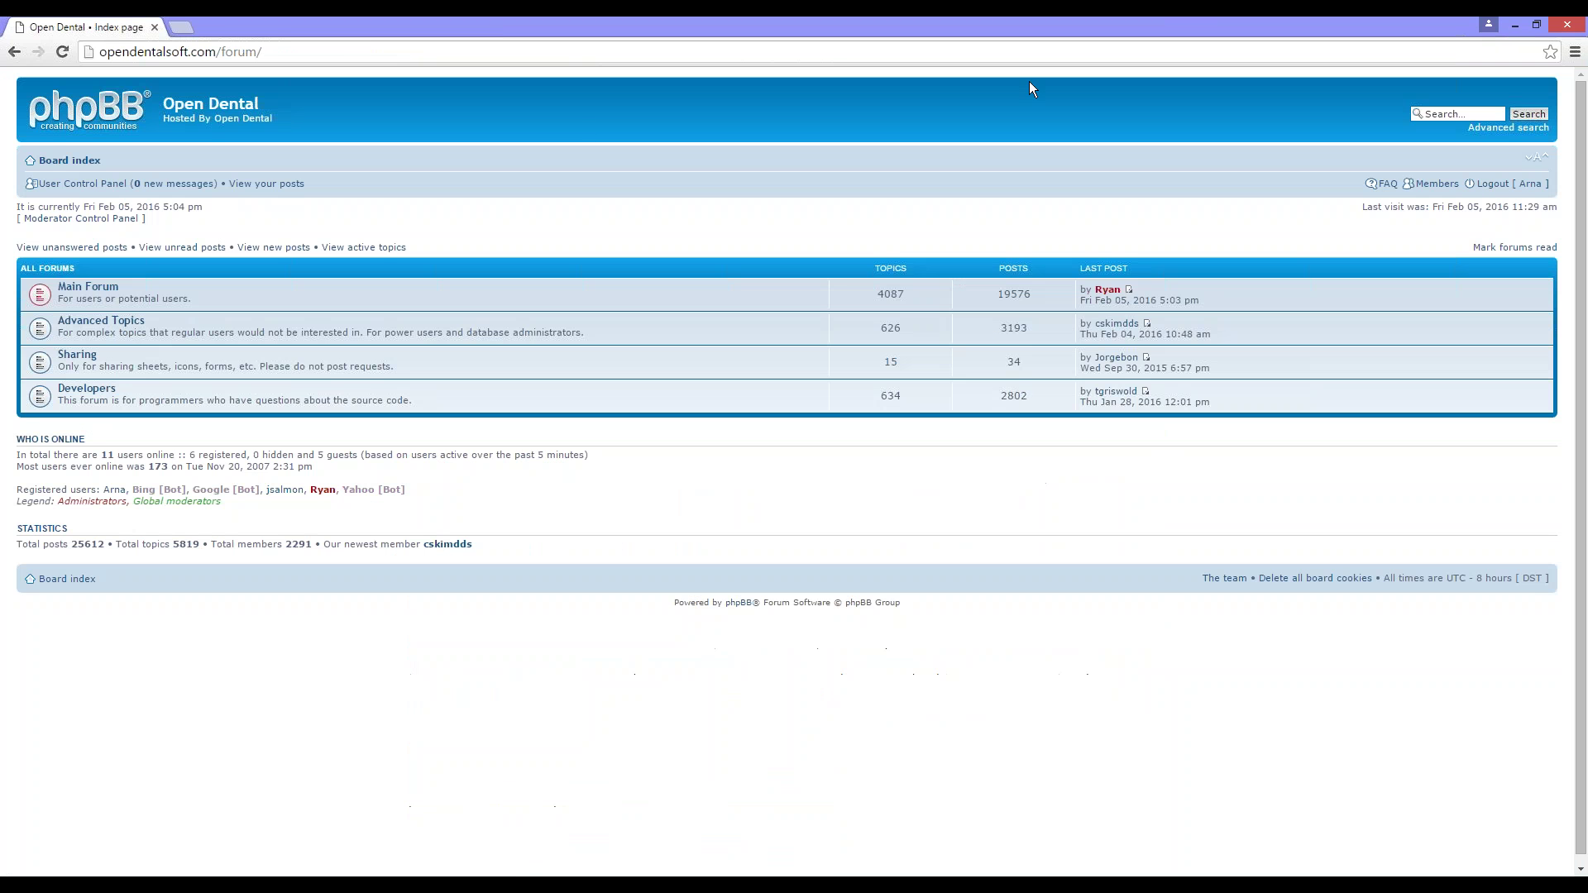
pyautogui.click(88, 288)
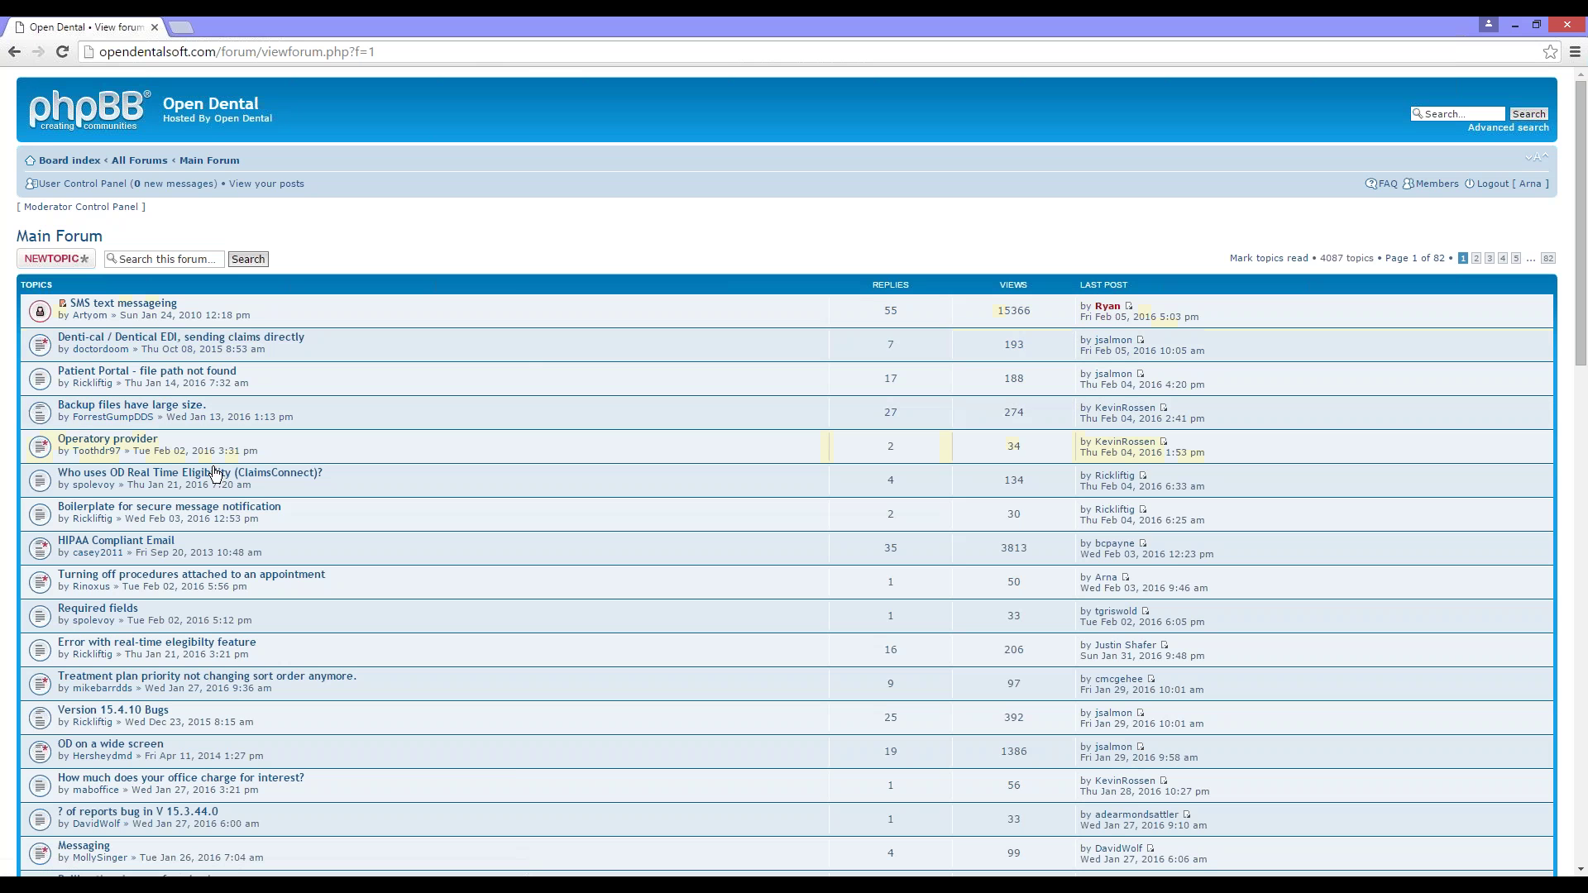